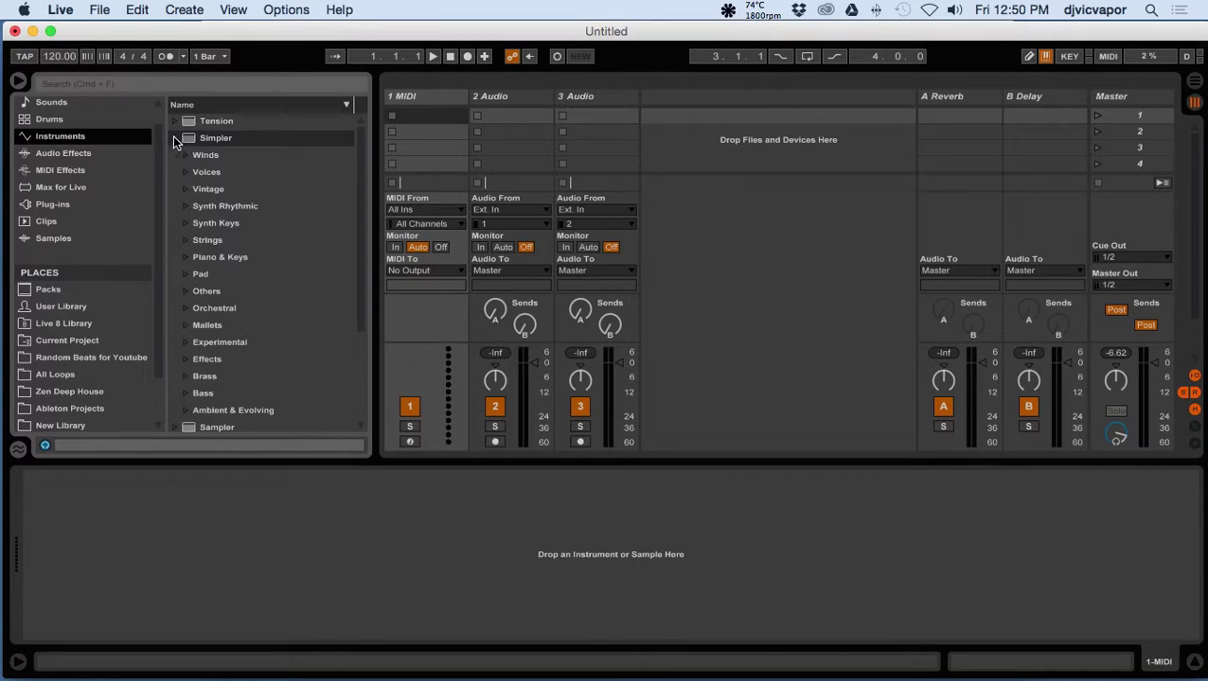
# - Load the Operator instrument onto the first MIDI track
pyautogui.click(174, 137)
pyautogui.click(175, 172)
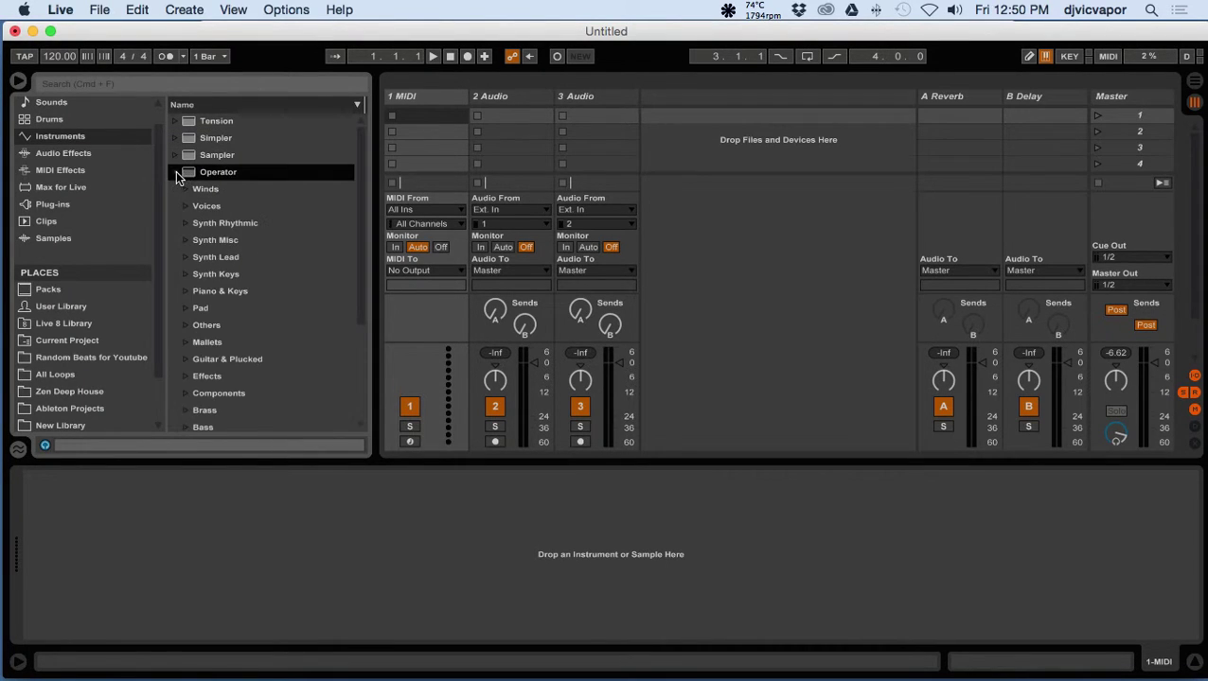
pyautogui.moveTo(182, 169); pyautogui.dragTo(429, 142)
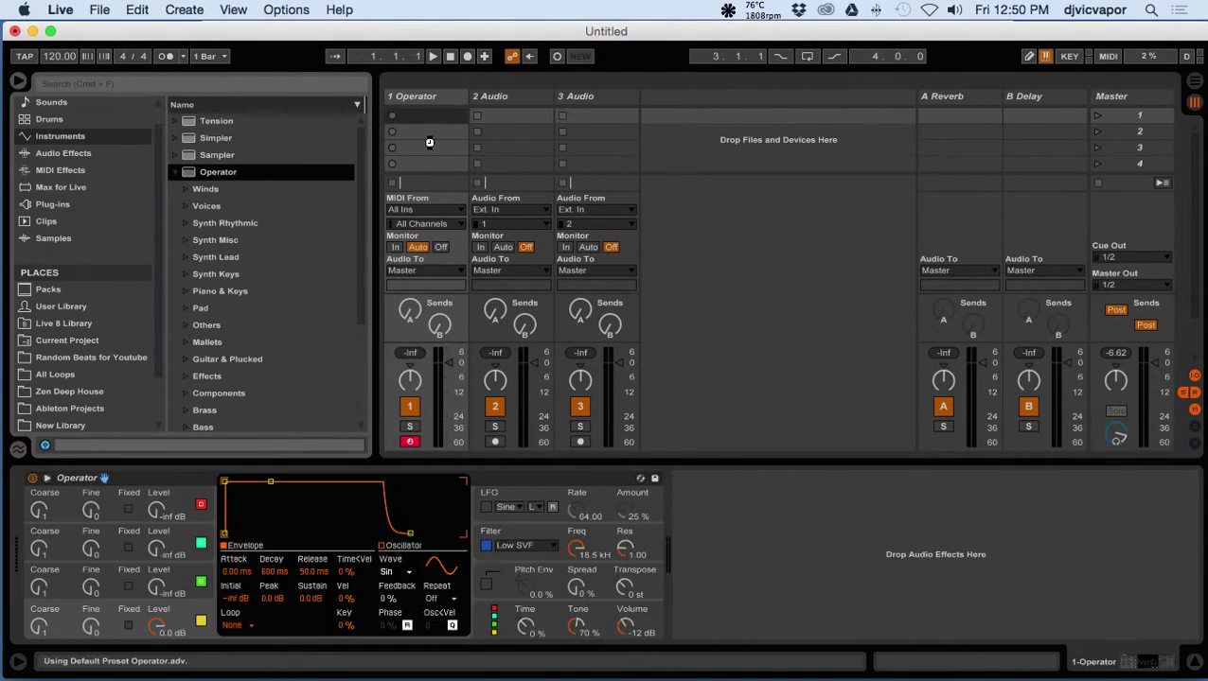
pyautogui.click(175, 172)
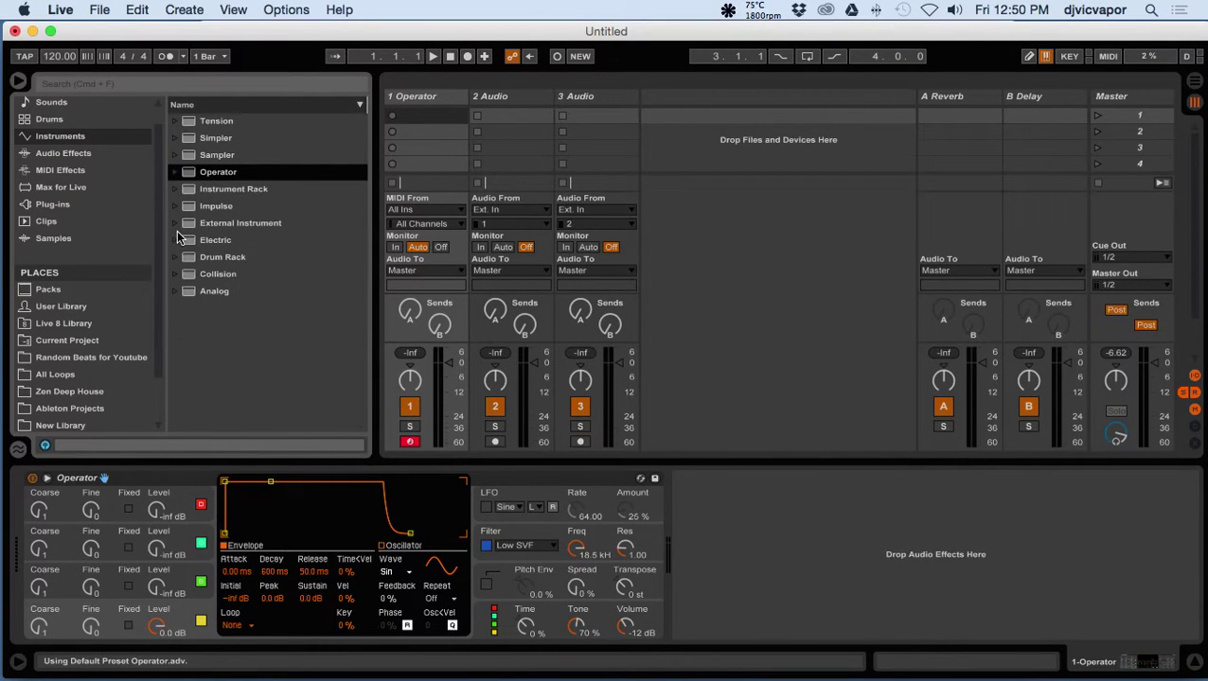
# - Insert a one-bar MIDI clip in the Operator track's first slot, add a full-bar G3 note, and fold the note view
pyautogui.rightClick(421, 116)
pyautogui.click(427, 142)
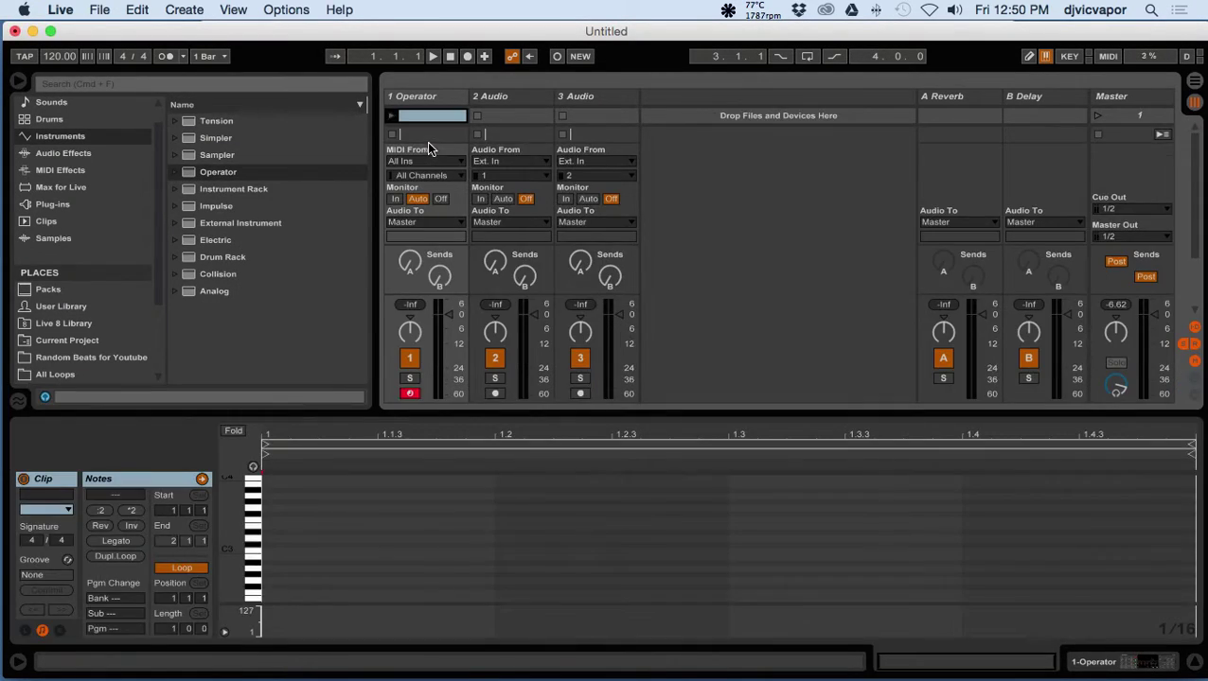
pyautogui.doubleClick(268, 513)
pyautogui.moveTo(318, 508); pyautogui.dragTo(1184, 511)
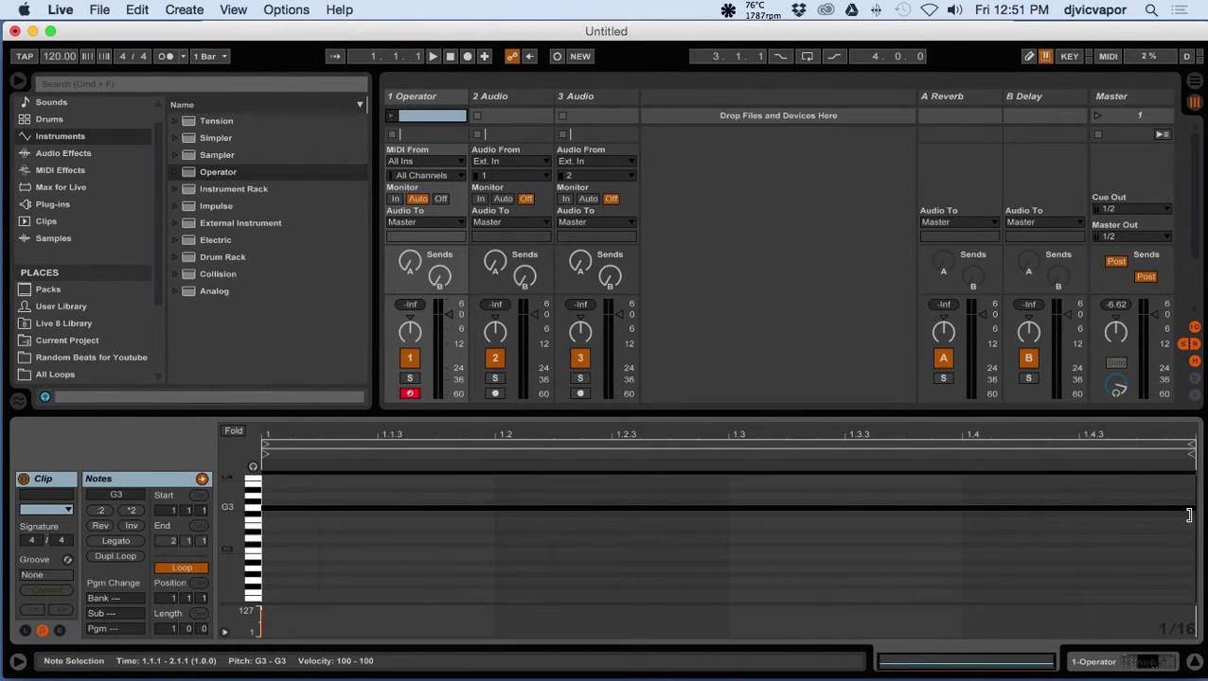
pyautogui.click(232, 432)
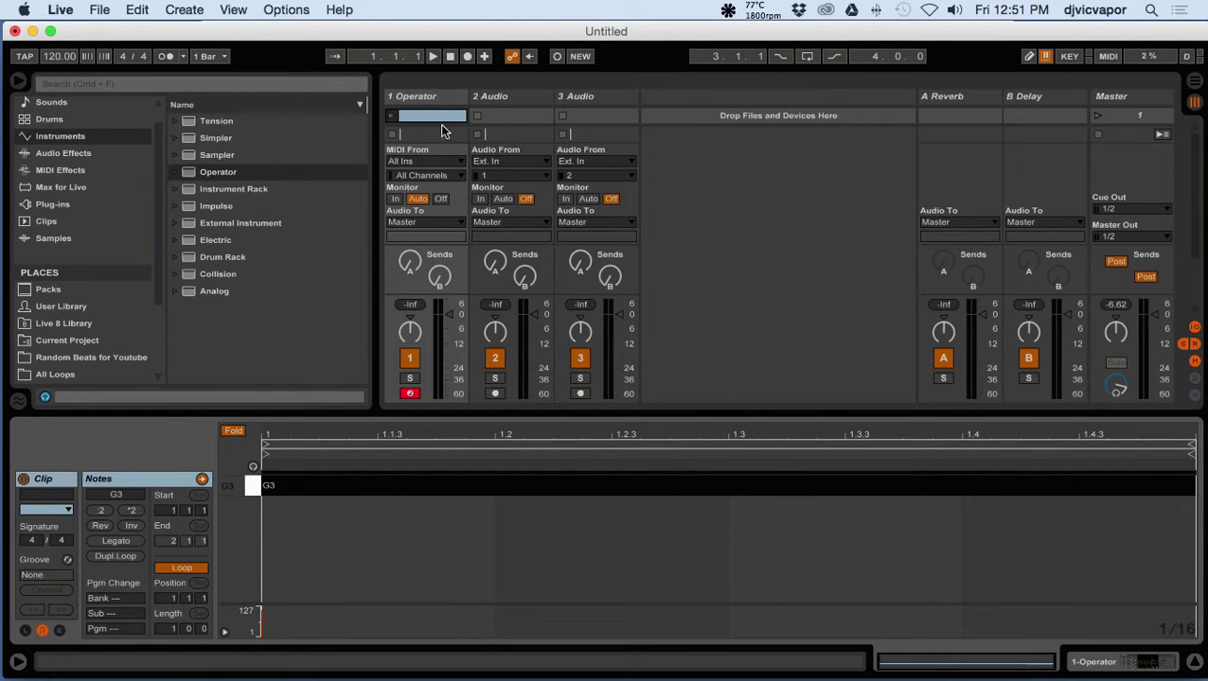
# - Play the Operator track's first clip to hear its sound, and stop playback
pyautogui.click(441, 95)
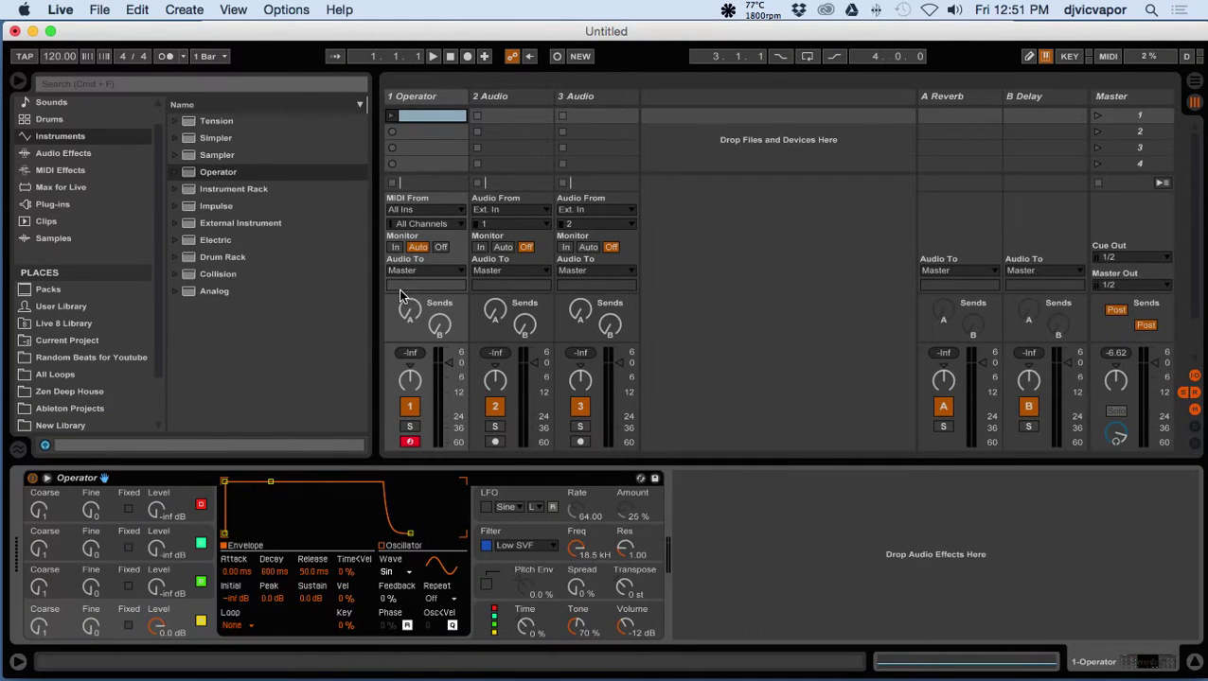
pyautogui.click(392, 118)
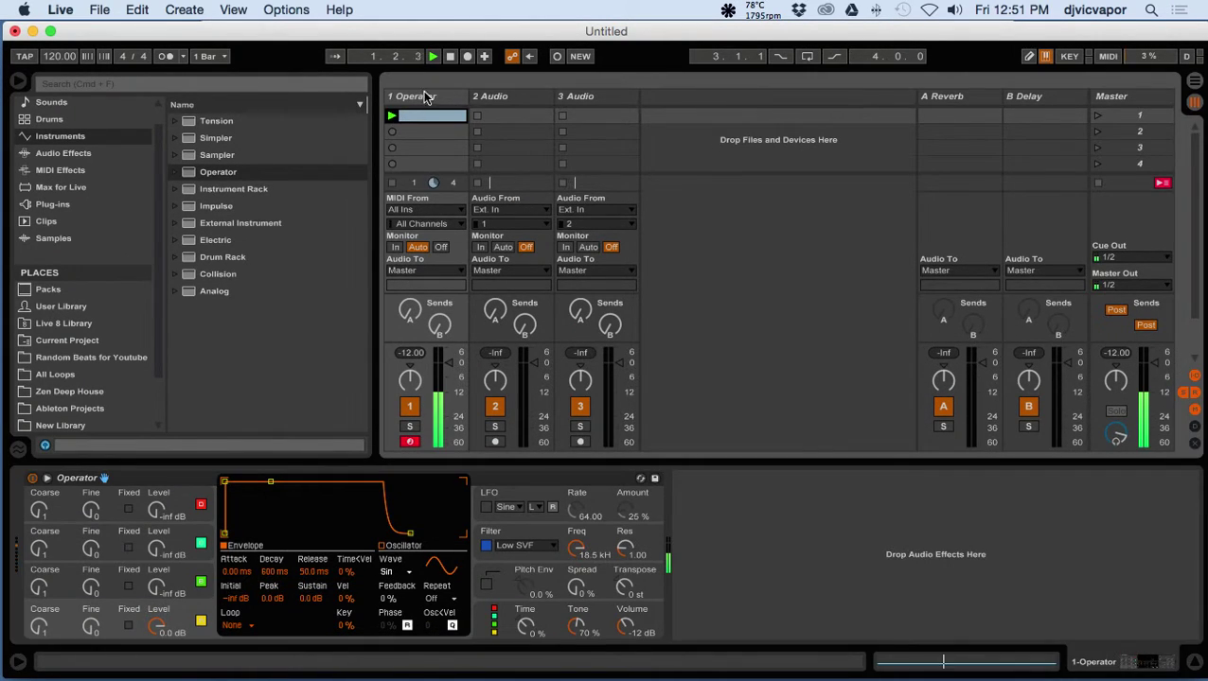
pyautogui.click(452, 57)
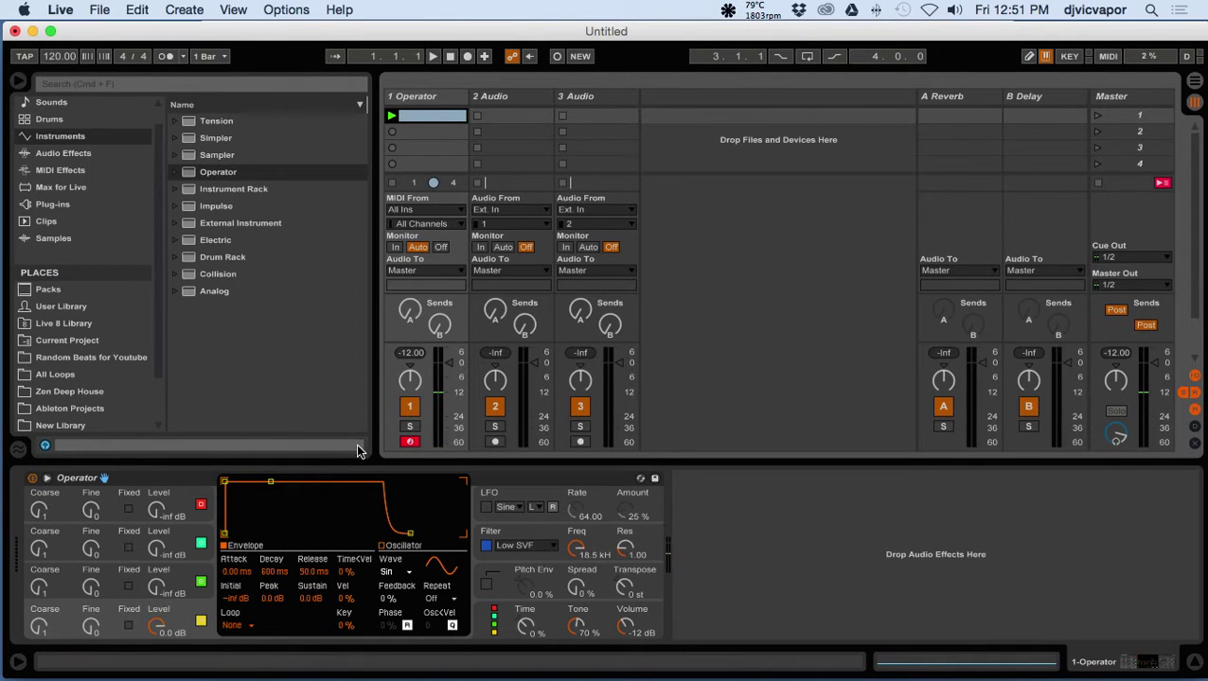
# - In the Arrangement, insert a MIDI clip from bar 1 to 5 on the Operator track, loop it, and switch playback back to the Arrangement
pyautogui.click(1193, 83)
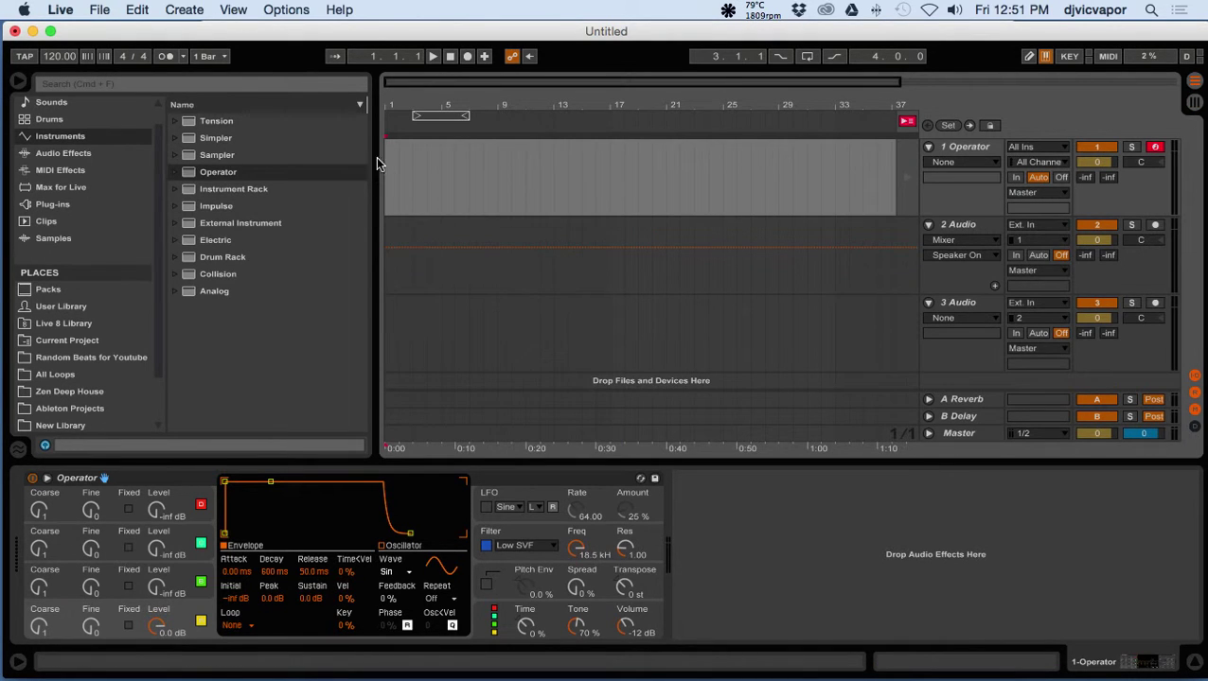
pyautogui.moveTo(393, 157); pyautogui.dragTo(443, 165)
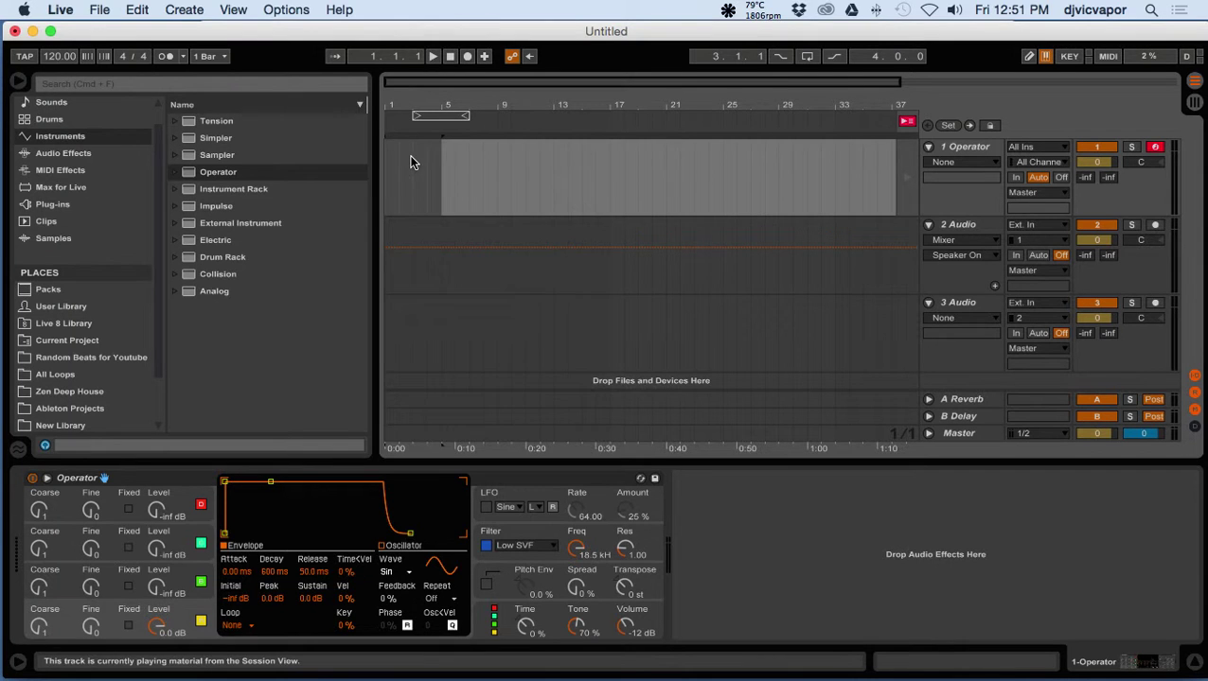
pyautogui.rightClick(410, 162)
pyautogui.click(423, 256)
pyautogui.rightClick(423, 149)
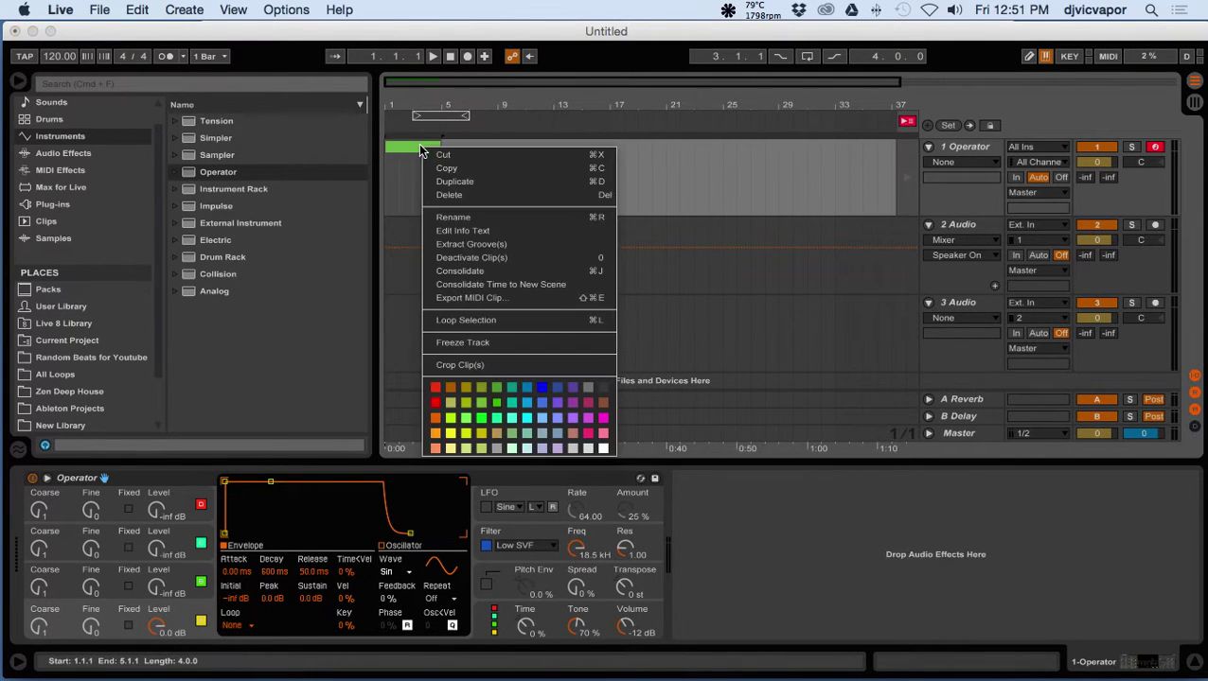
pyautogui.click(441, 320)
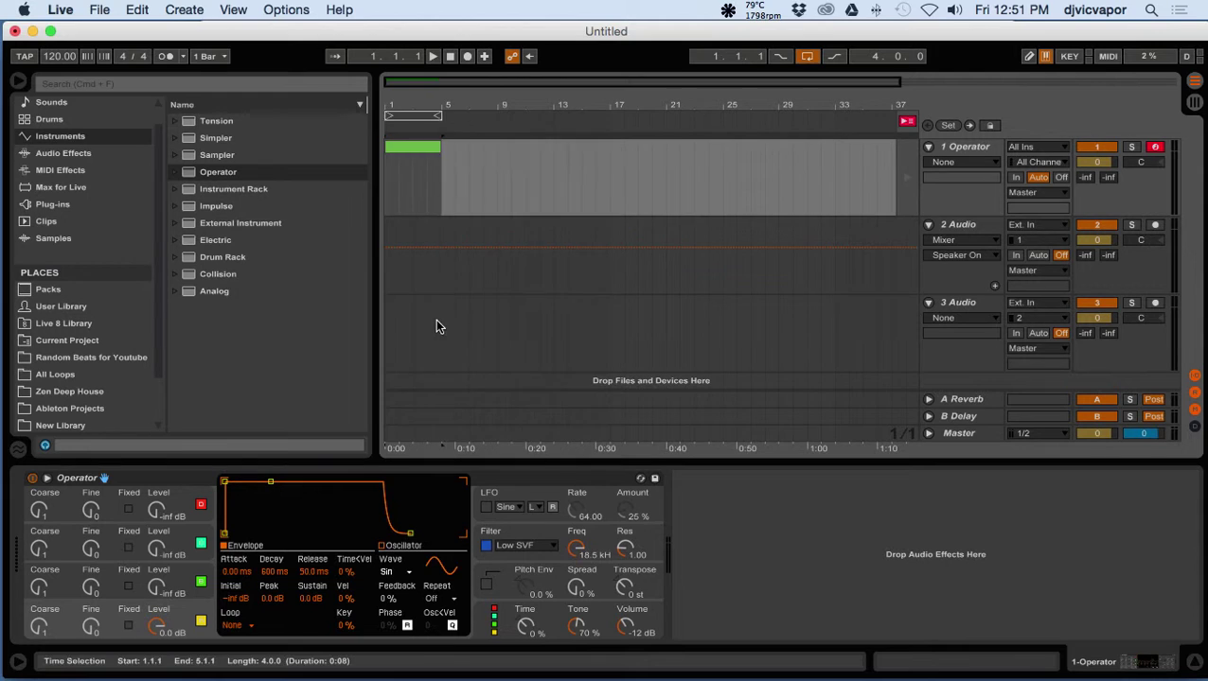
pyautogui.click(906, 124)
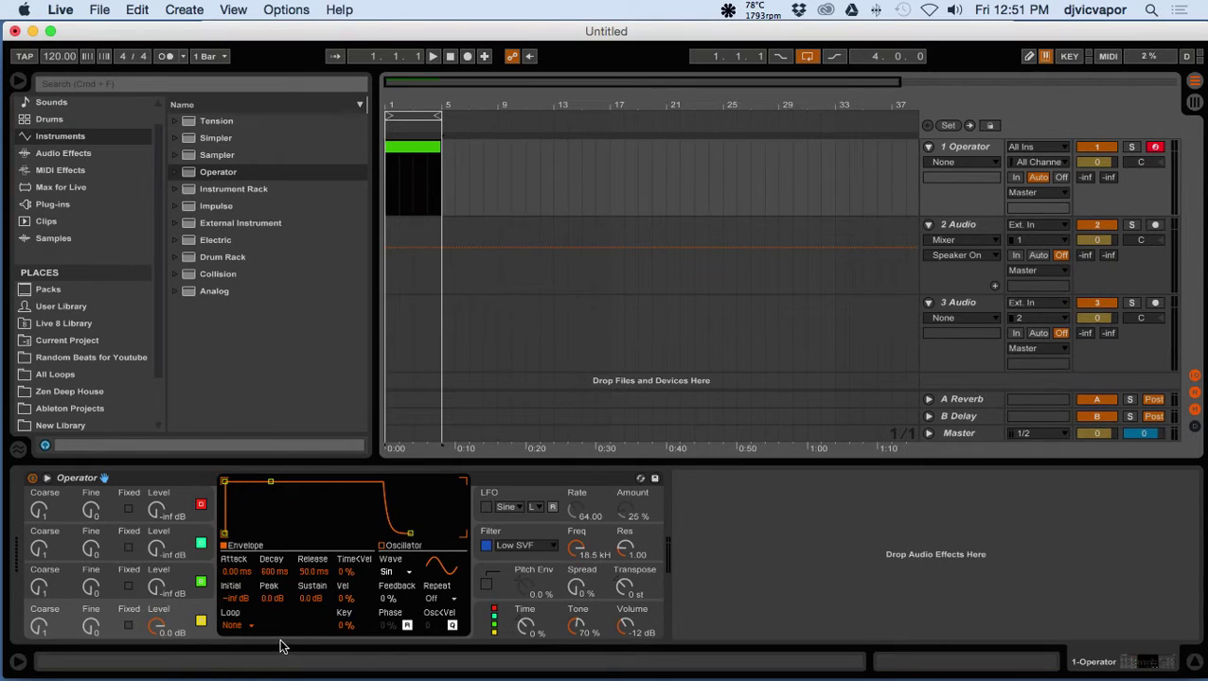
# - Switch off Operator's oscillators B, C and D, and set oscillator D's wave to Noise White
pyautogui.click(201, 583)
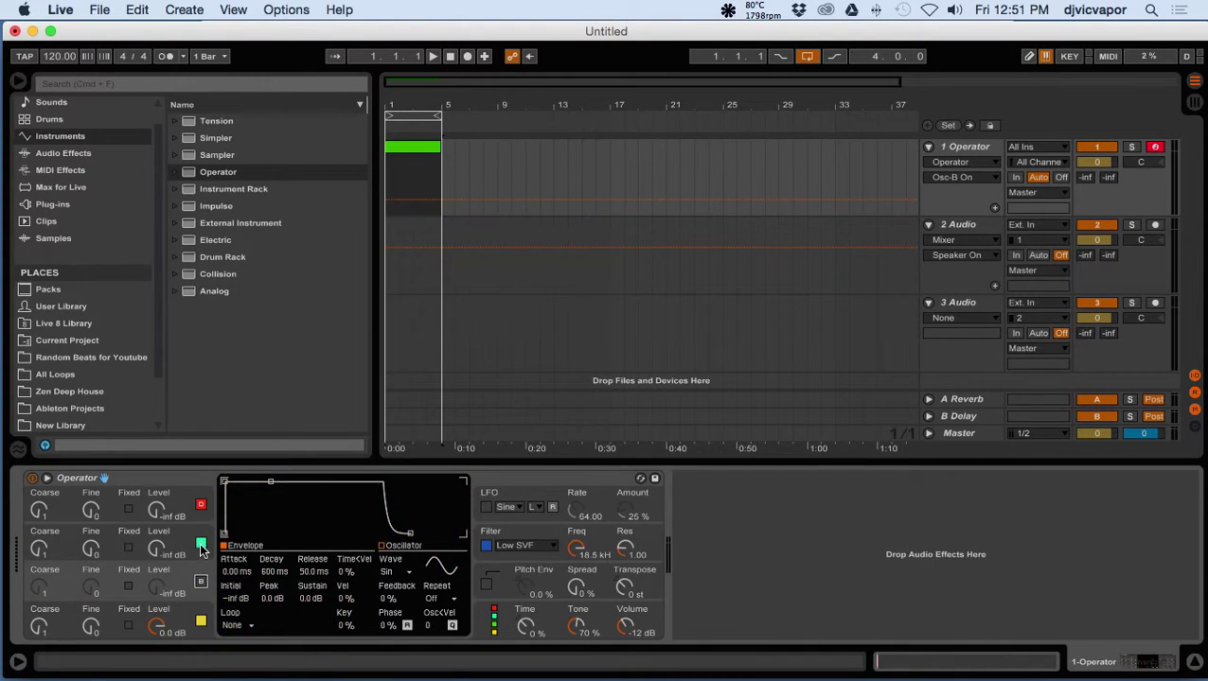
pyautogui.click(201, 545)
pyautogui.click(200, 506)
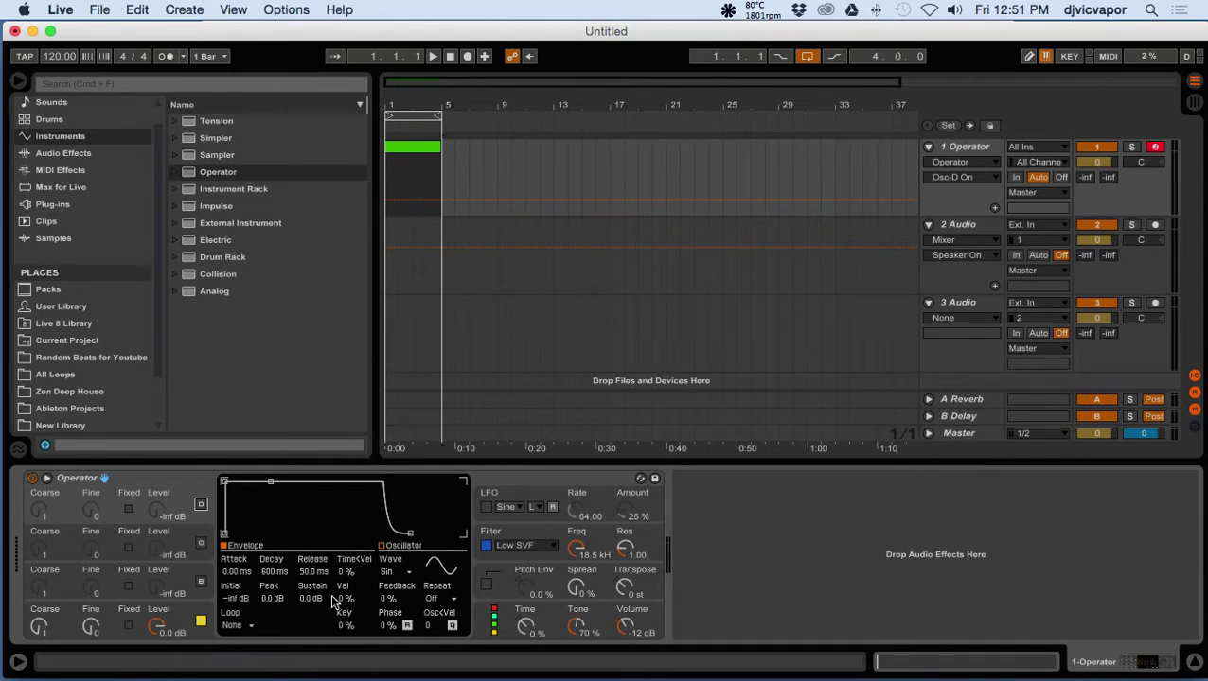
pyautogui.click(409, 575)
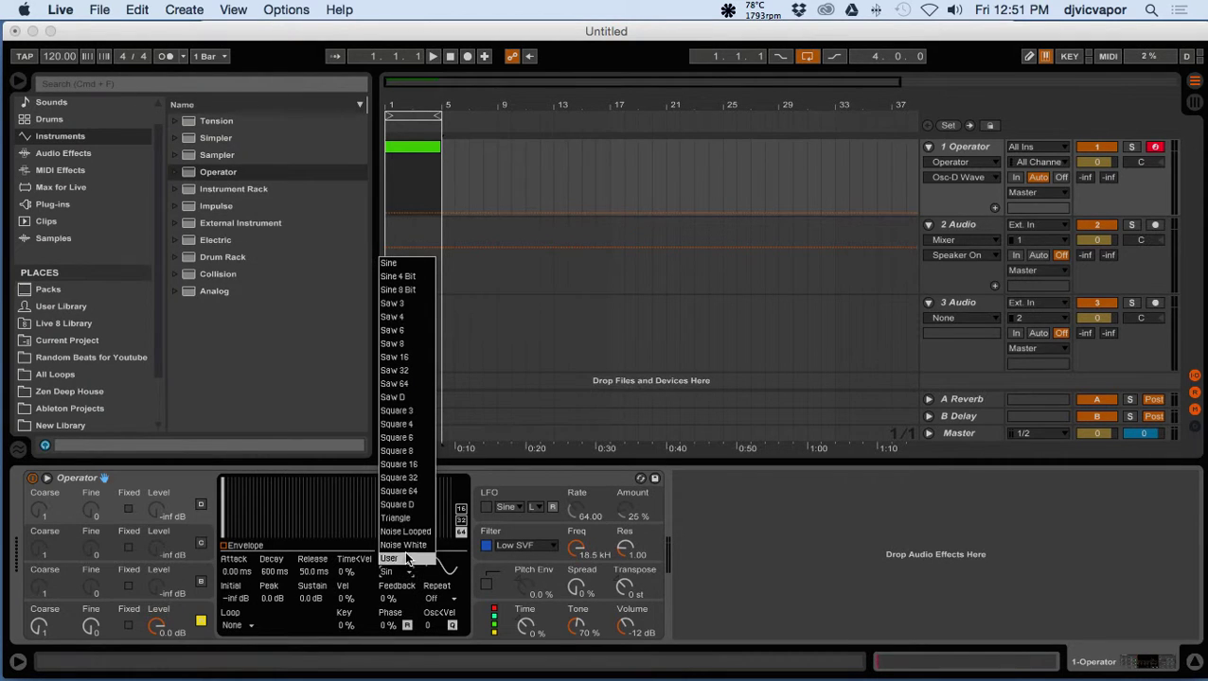
pyautogui.click(410, 546)
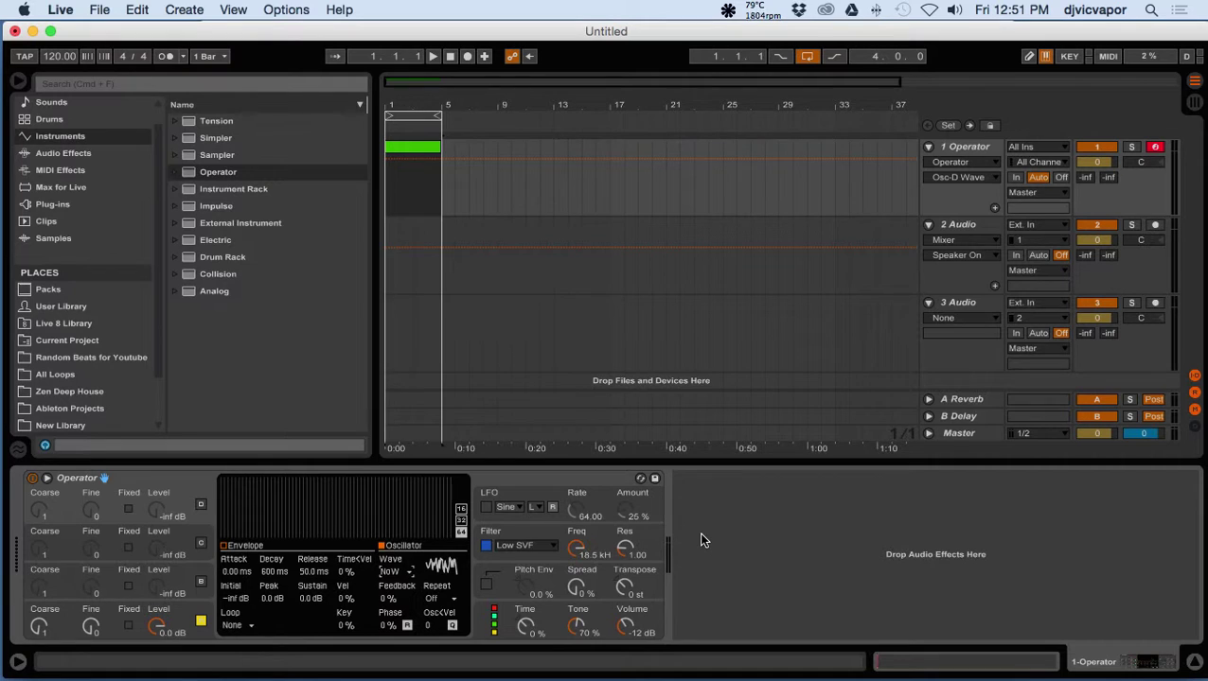
# - Group Operator into an Instrument Rack and show the rack's macro controls
pyautogui.click(200, 476)
pyautogui.rightClick(197, 479)
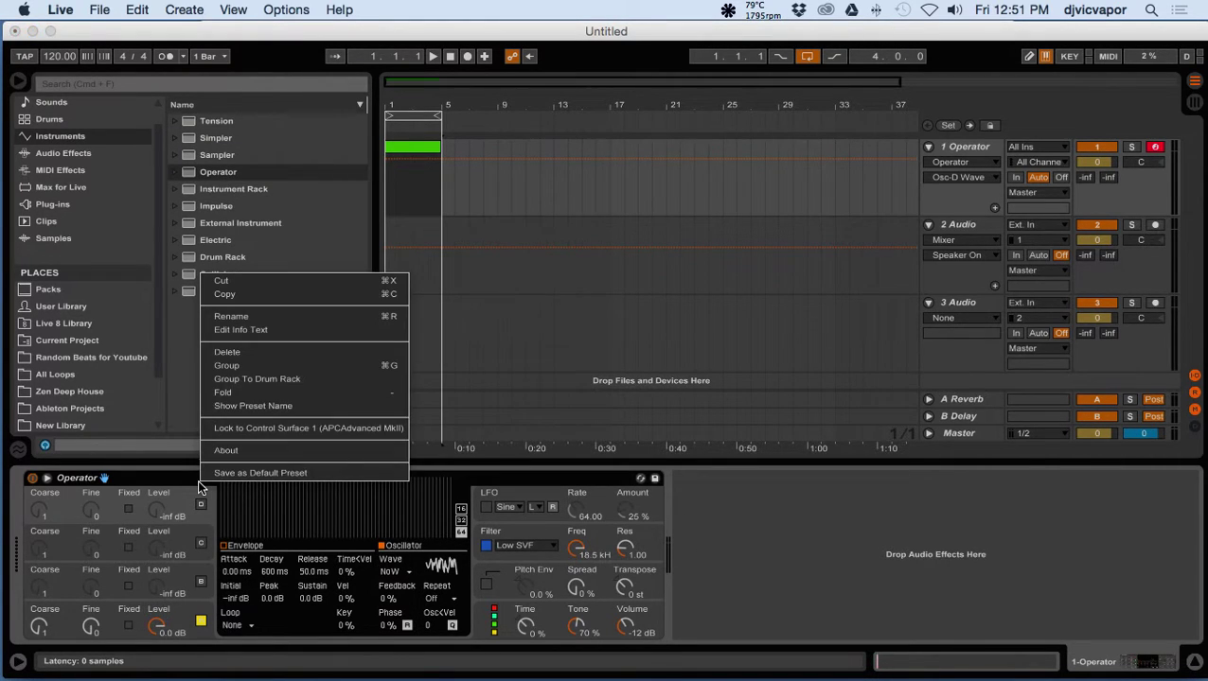
pyautogui.click(228, 366)
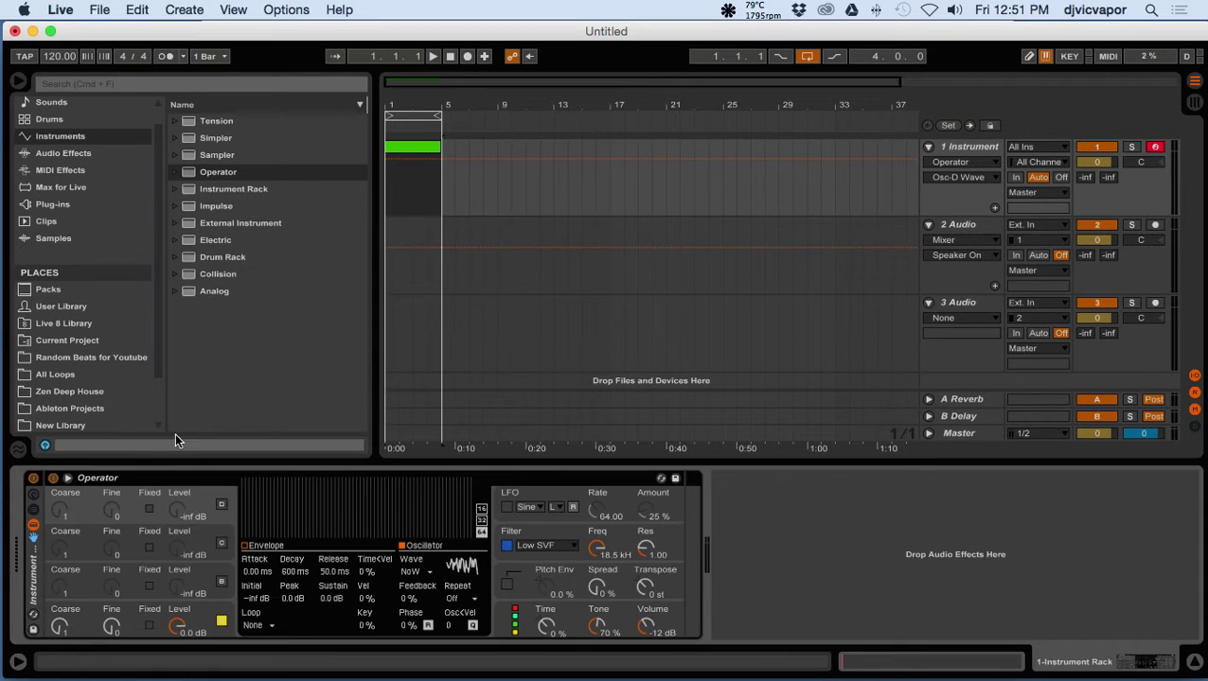
pyautogui.click(35, 503)
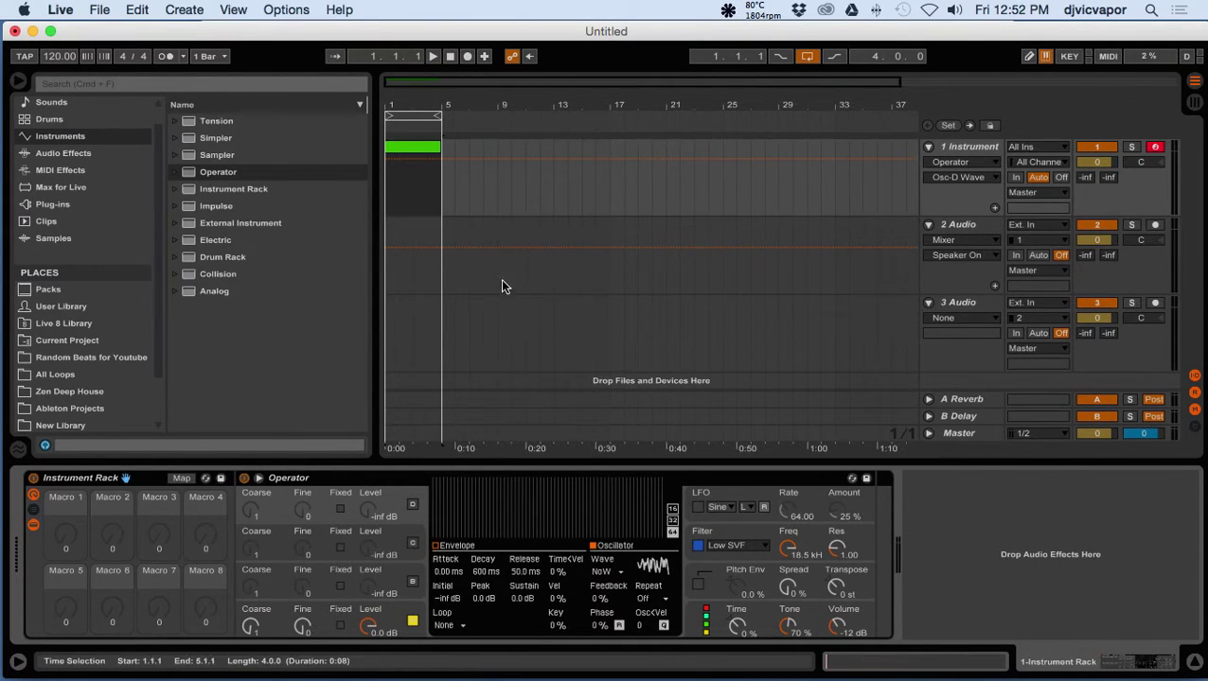
# - Disarm the instrument track and lower the master volume to -11.3 dB
pyautogui.click(1157, 149)
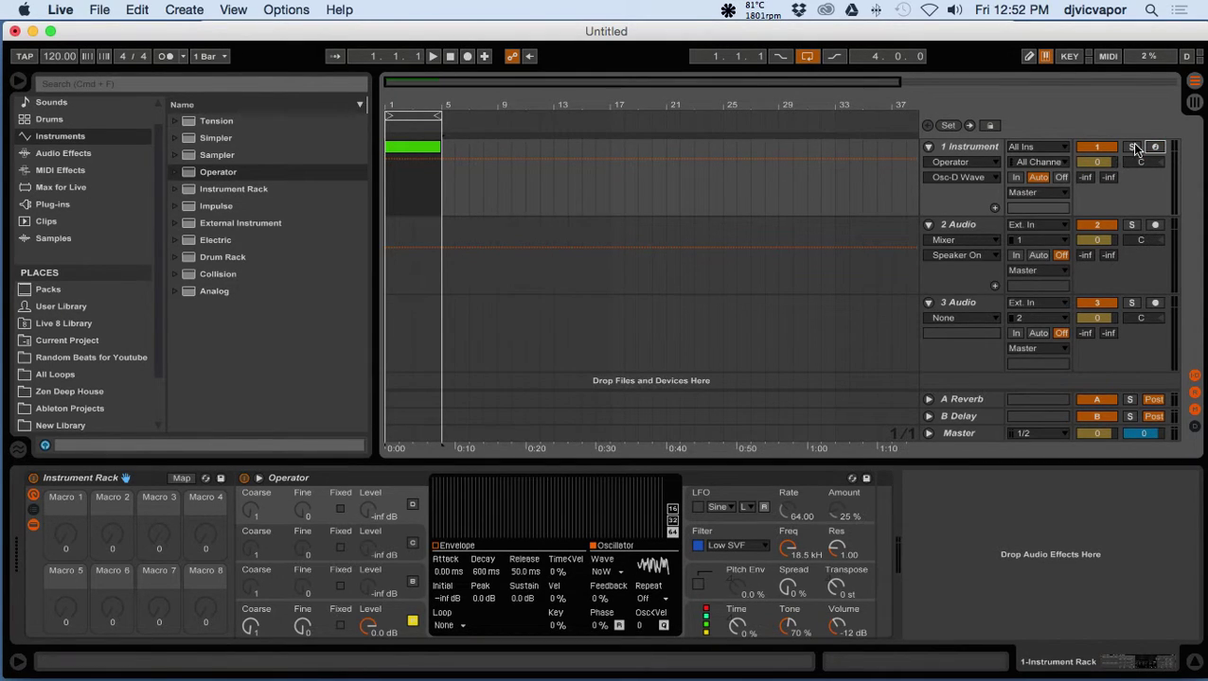
pyautogui.click(1193, 102)
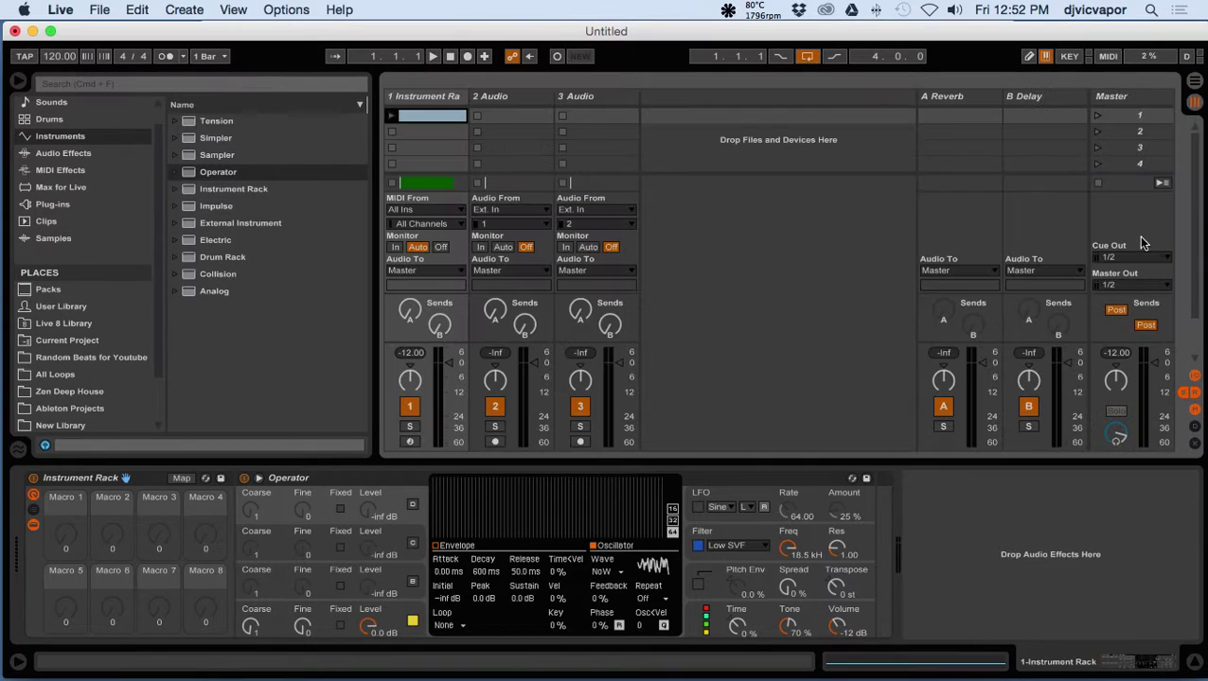
pyautogui.moveTo(1156, 371); pyautogui.dragTo(1156, 378)
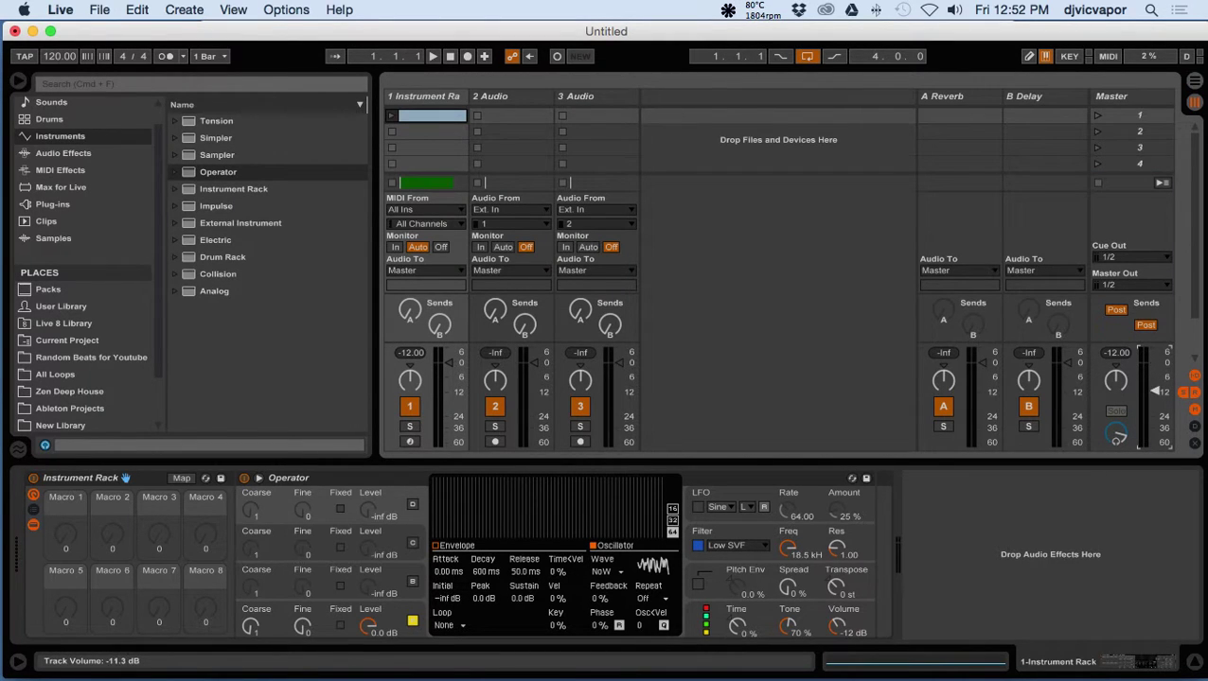
pyautogui.click(1195, 84)
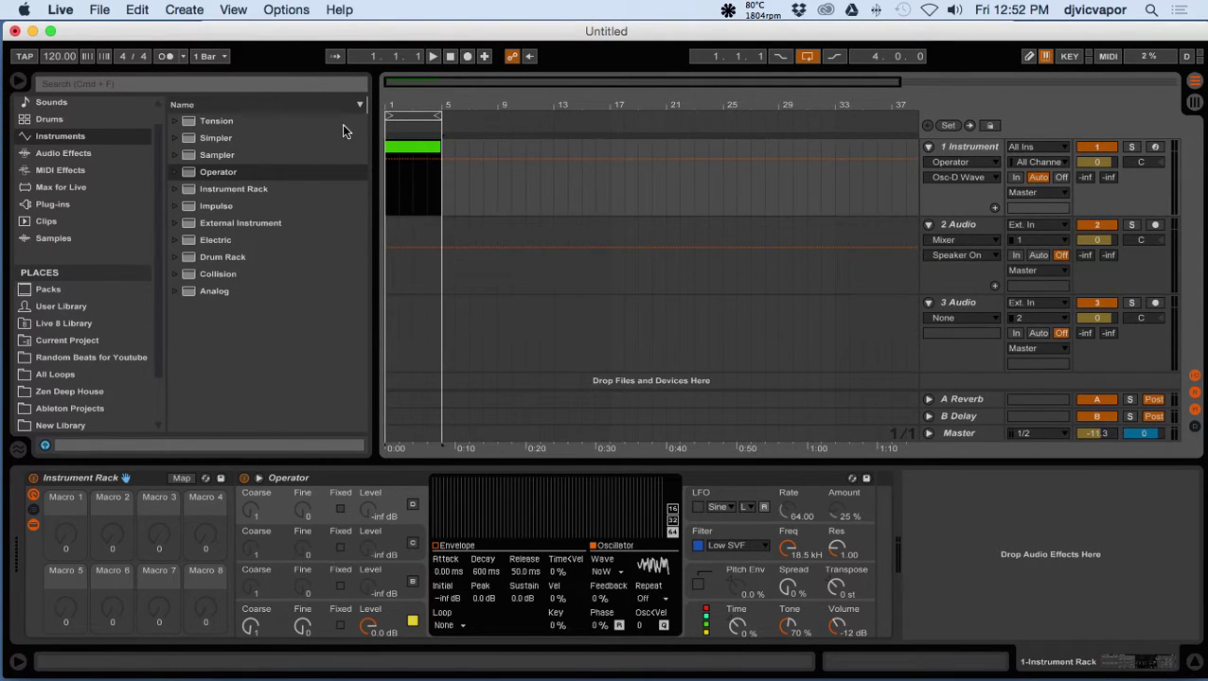
# - Start looped playback of the Arrangement clip and raise the master volume to -3.7 dB
pyautogui.click(394, 126)
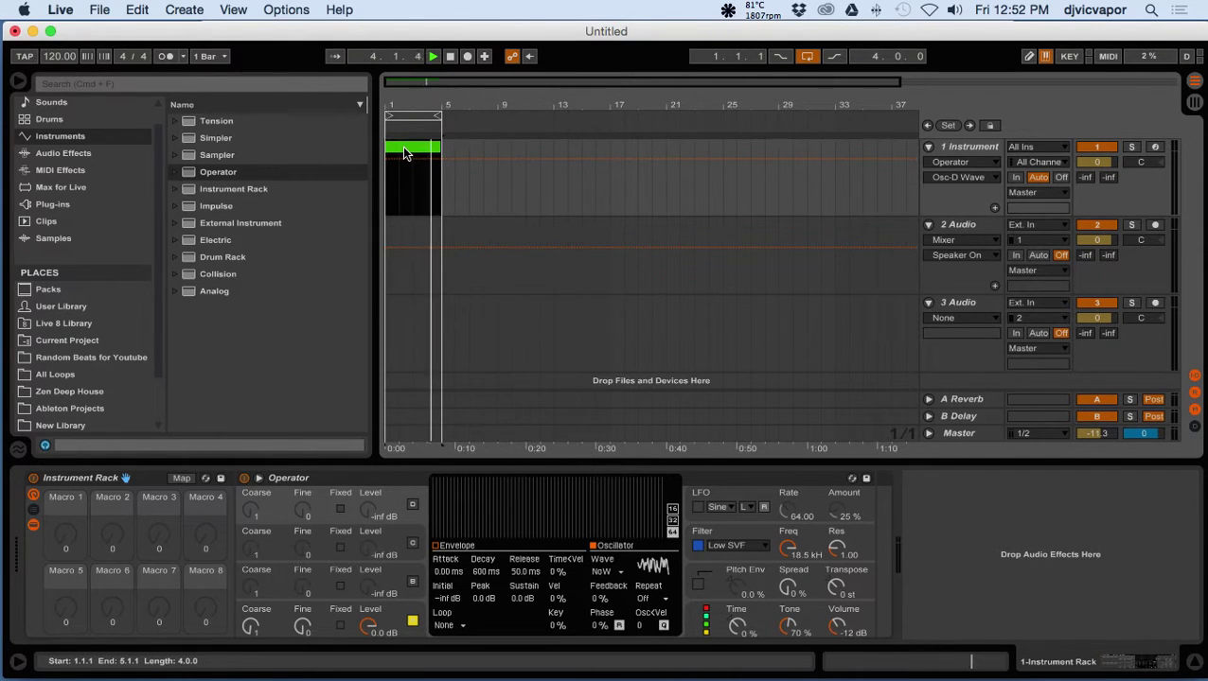
pyautogui.click(1196, 103)
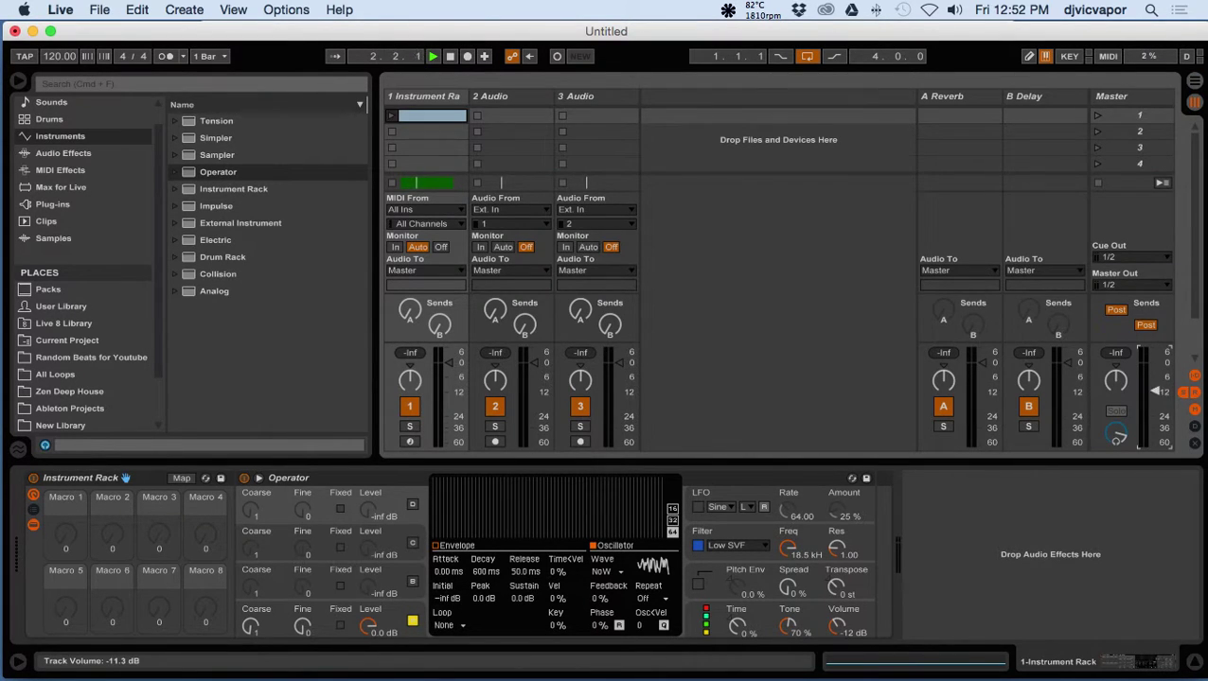
pyautogui.click(1195, 81)
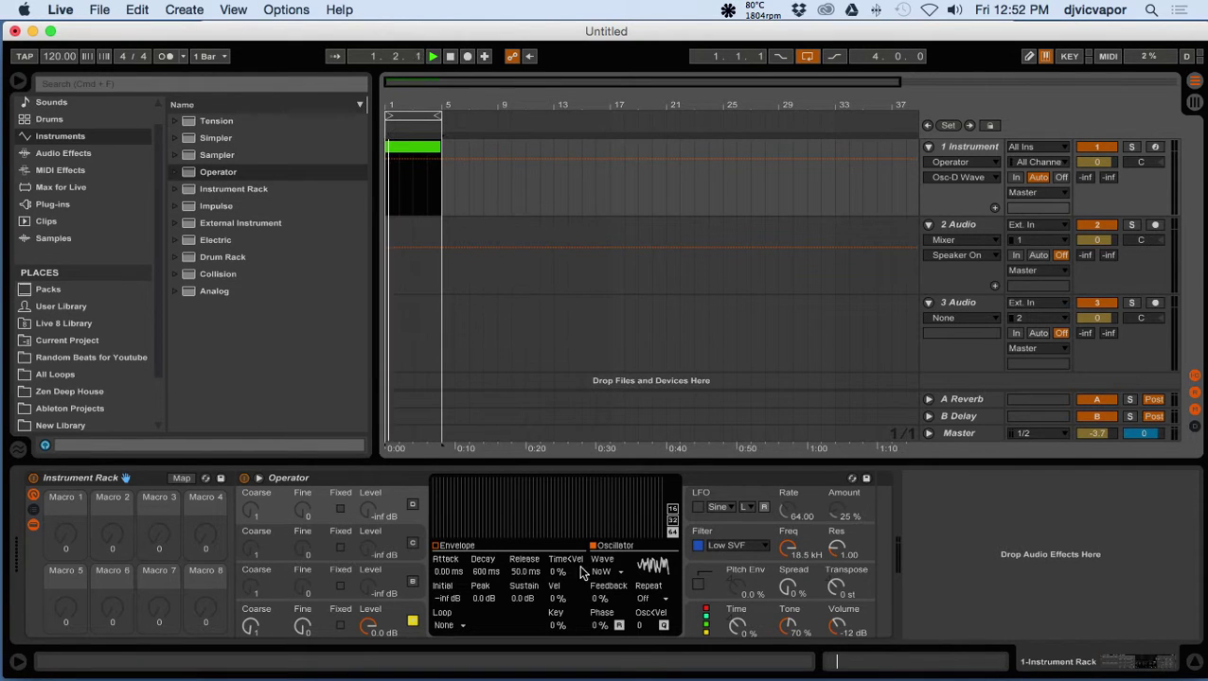
# - Check the four oscillators in turn and set oscillator D's wave back to Sine
pyautogui.click(383, 617)
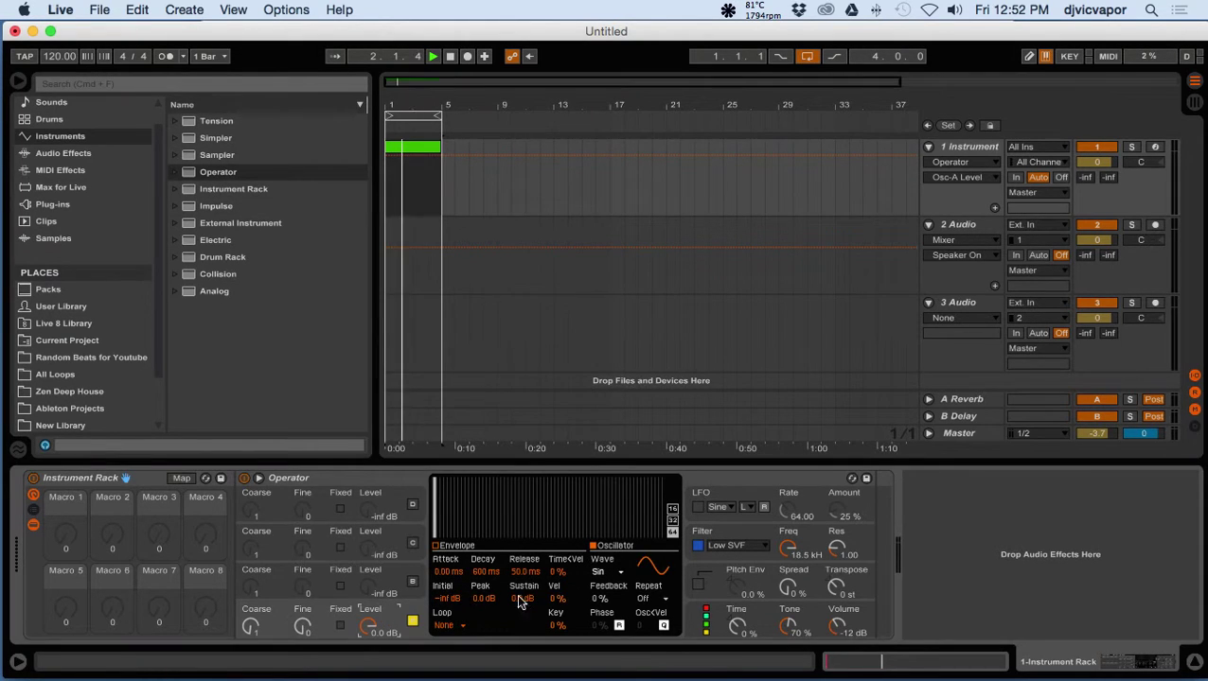
pyautogui.click(387, 586)
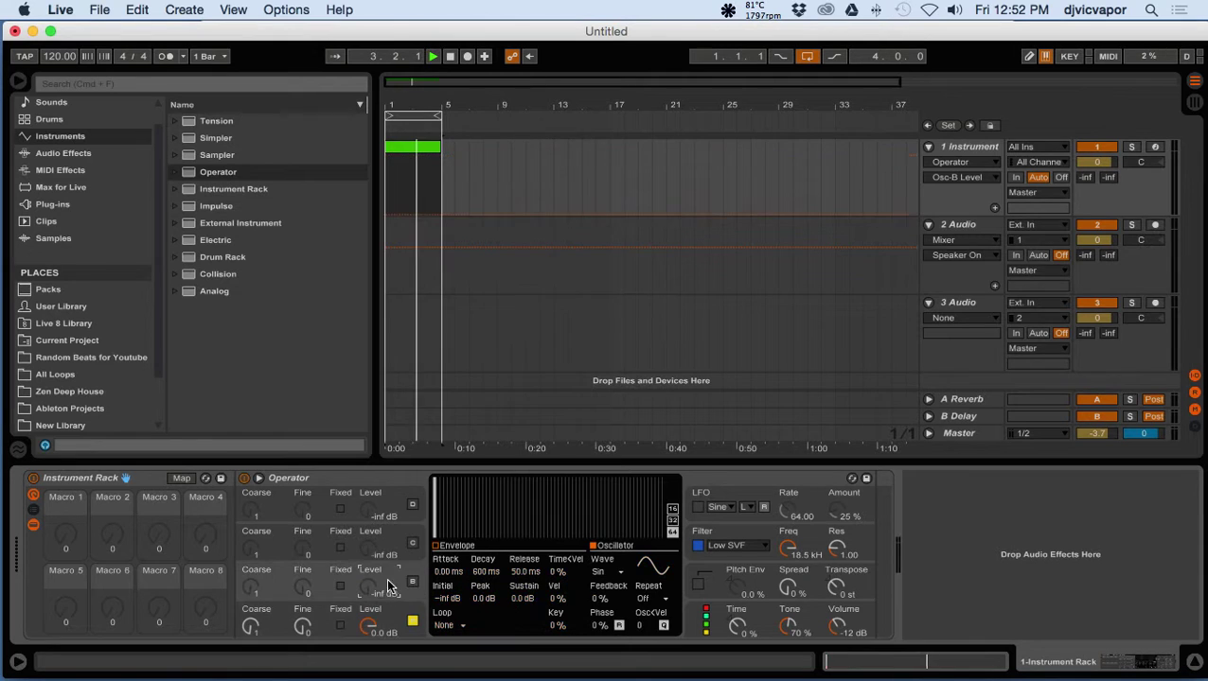
pyautogui.click(382, 557)
pyautogui.click(383, 516)
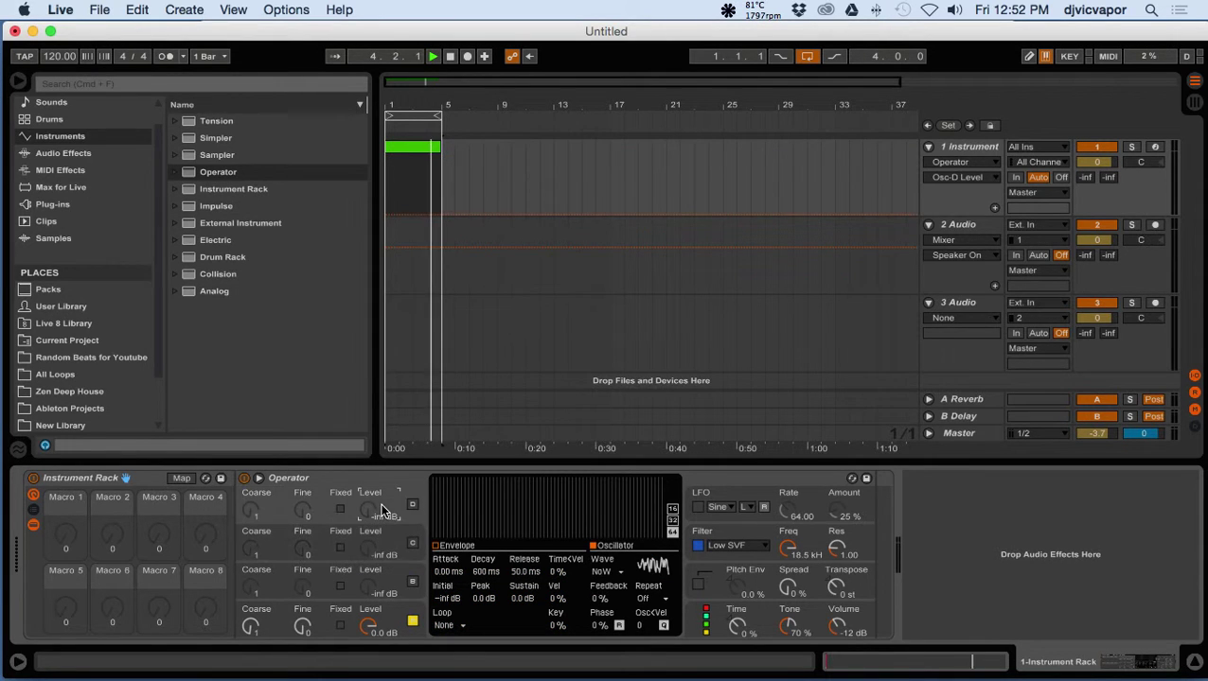
pyautogui.click(618, 574)
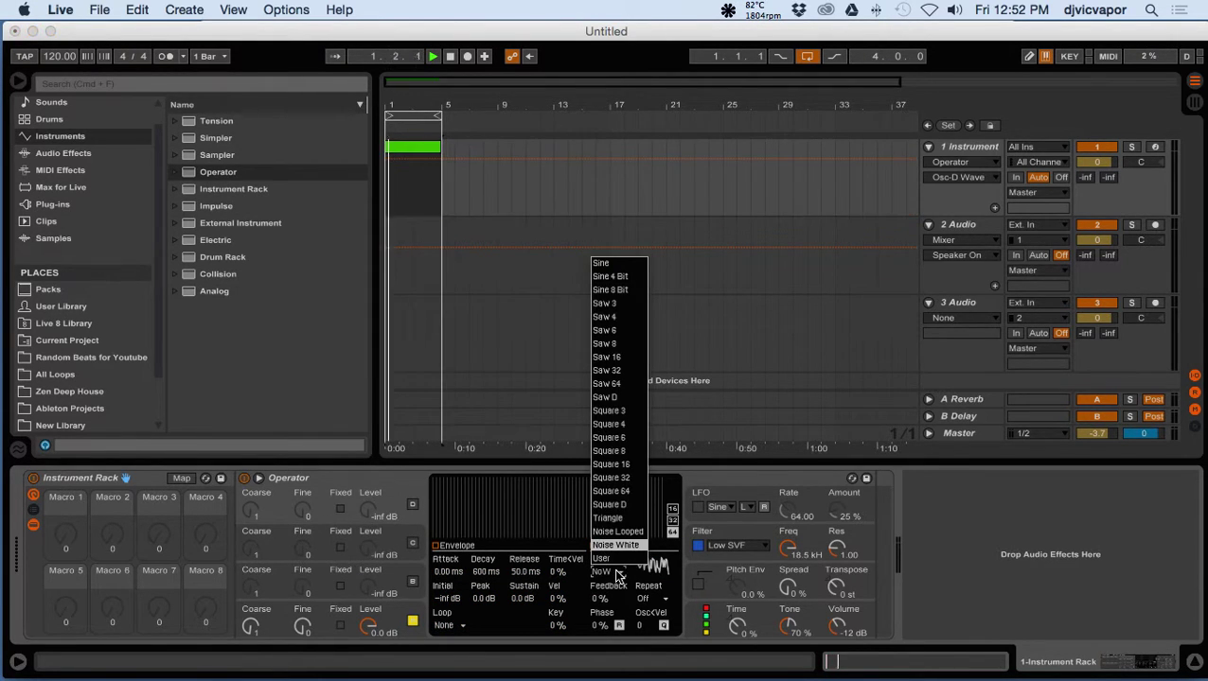
pyautogui.click(628, 262)
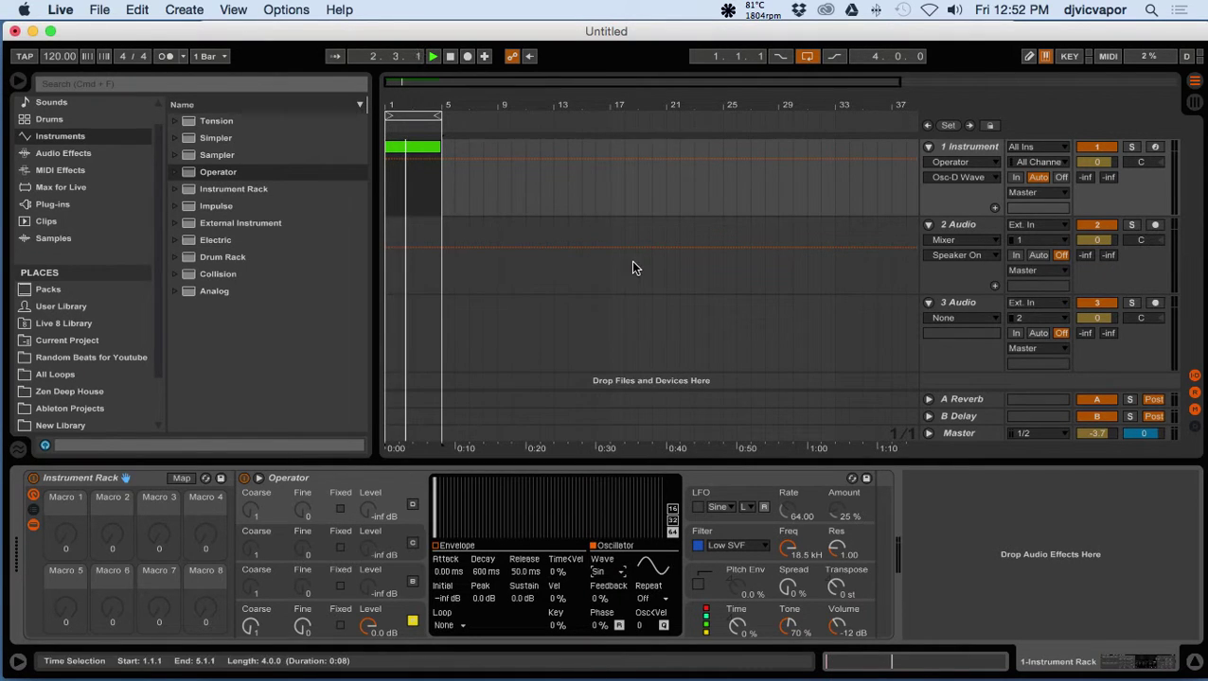
# - Set oscillator A's wave to Noise White
pyautogui.click(339, 613)
pyautogui.click(614, 574)
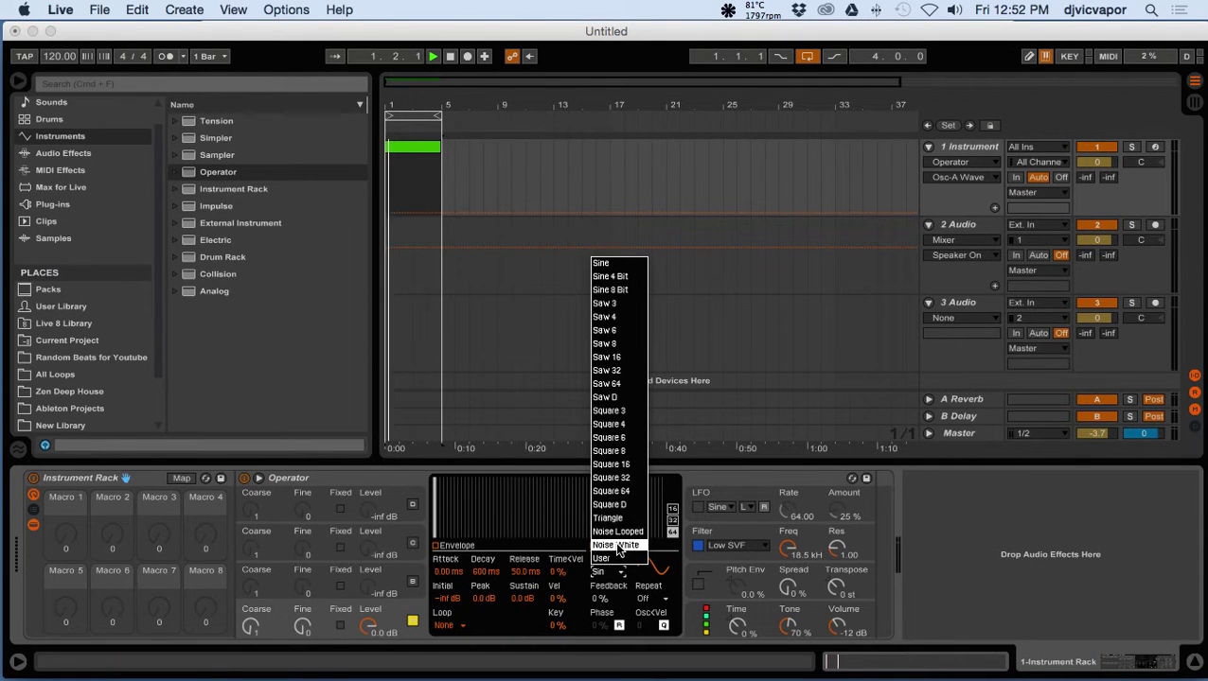
pyautogui.click(617, 547)
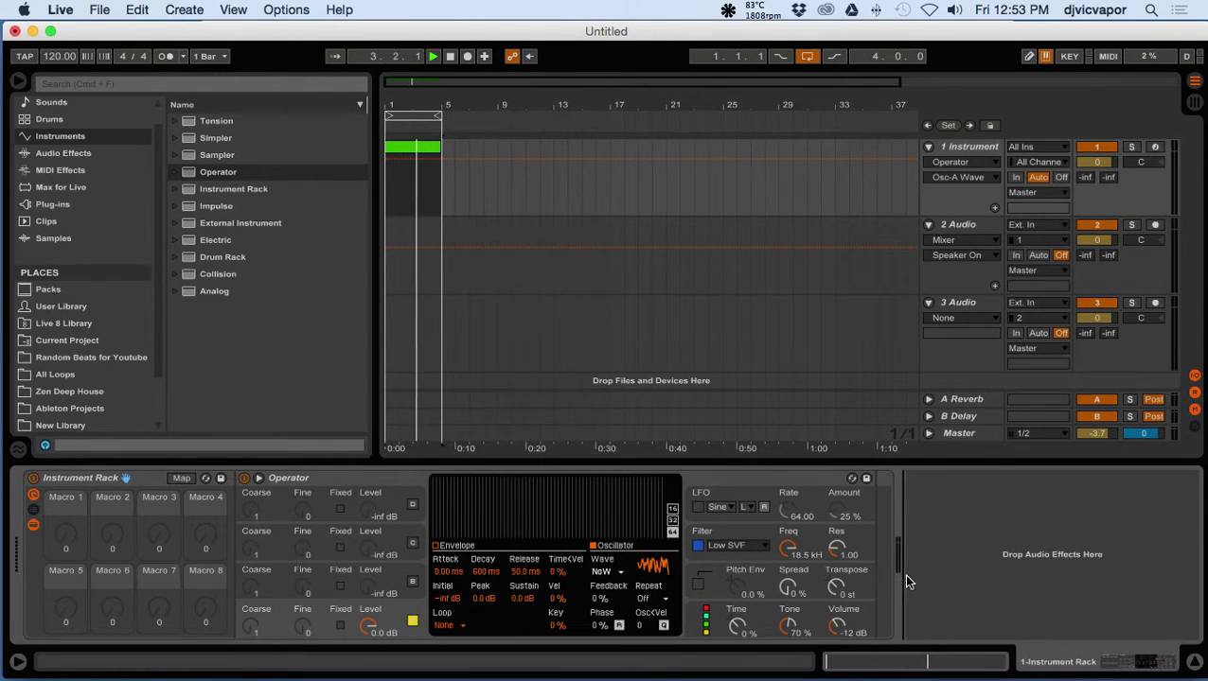
pyautogui.click(617, 572)
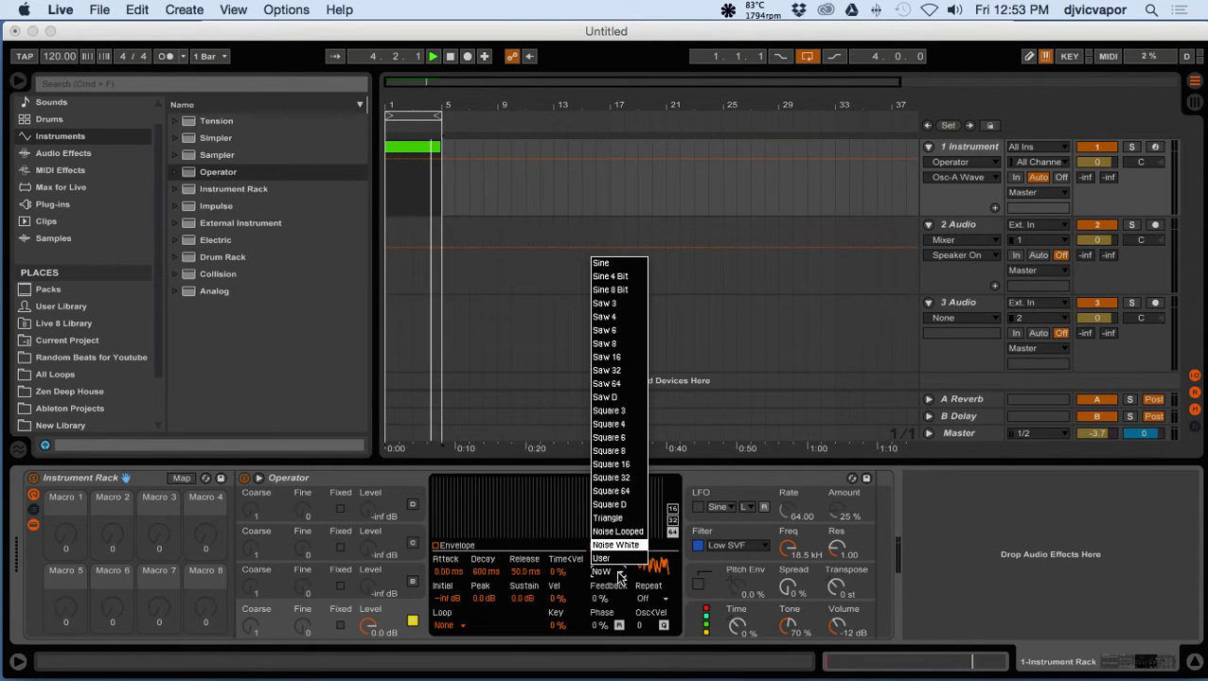
pyautogui.click(620, 573)
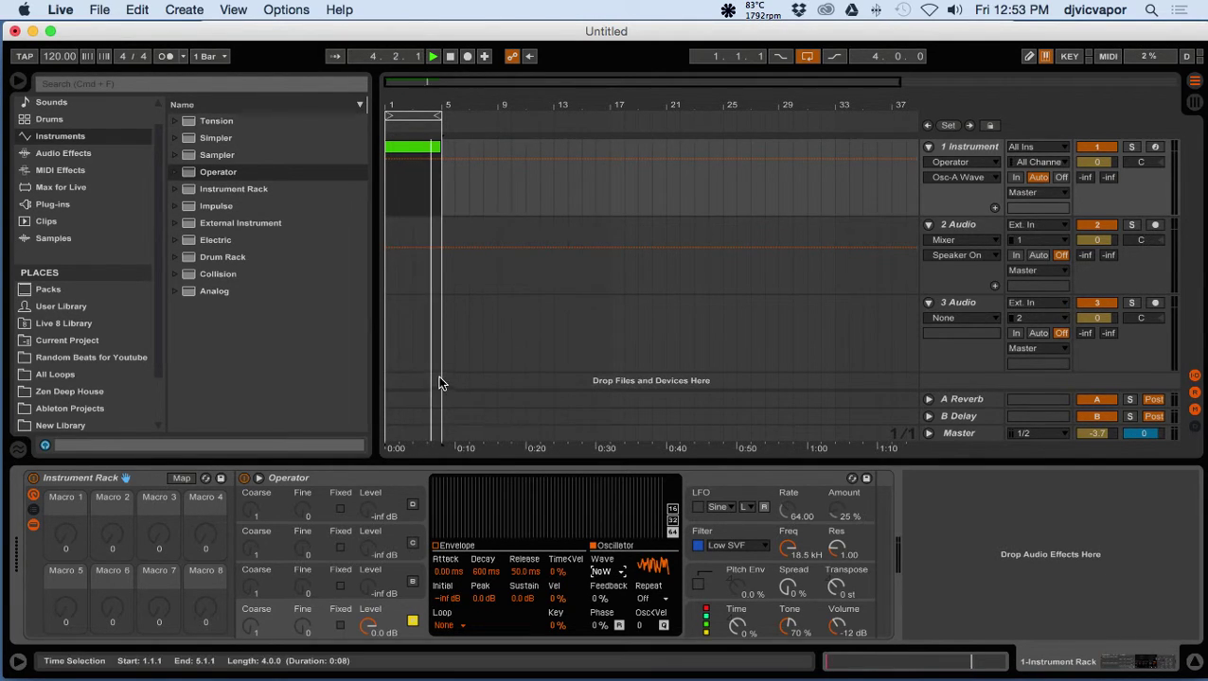
# - Open the four-bar Arrangement clip and draw a G8 note from its start, extended across all four bars
pyautogui.doubleClick(415, 148)
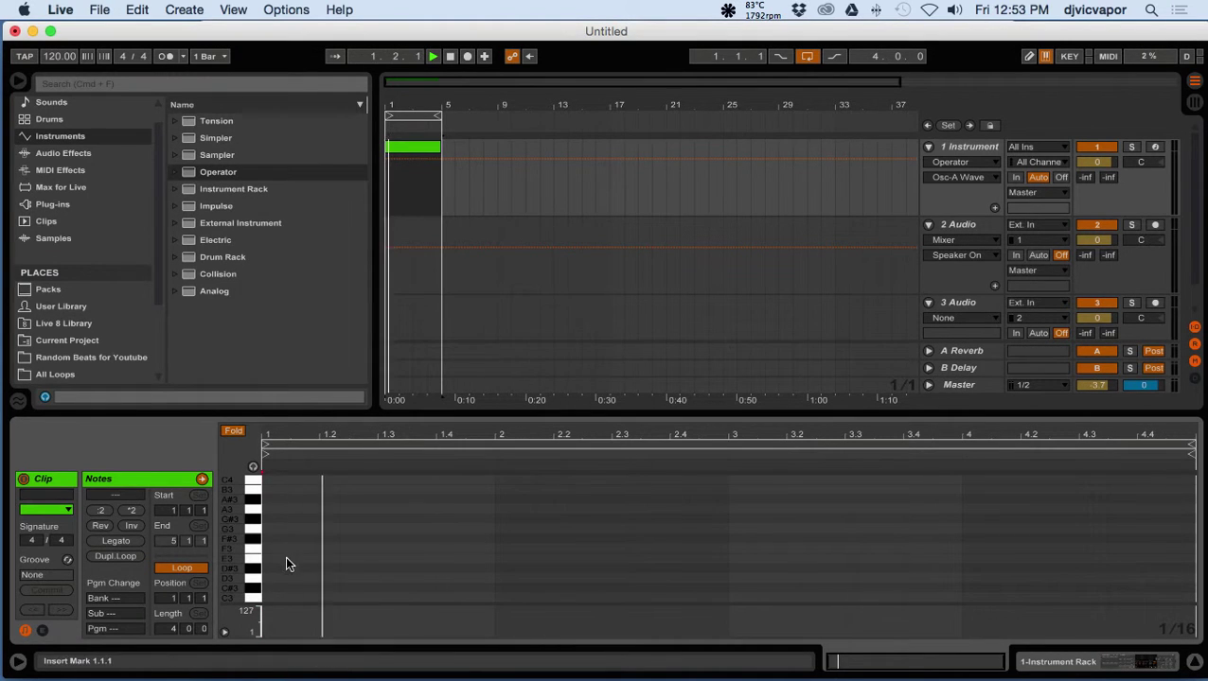
pyautogui.scroll(10, 353, 475)
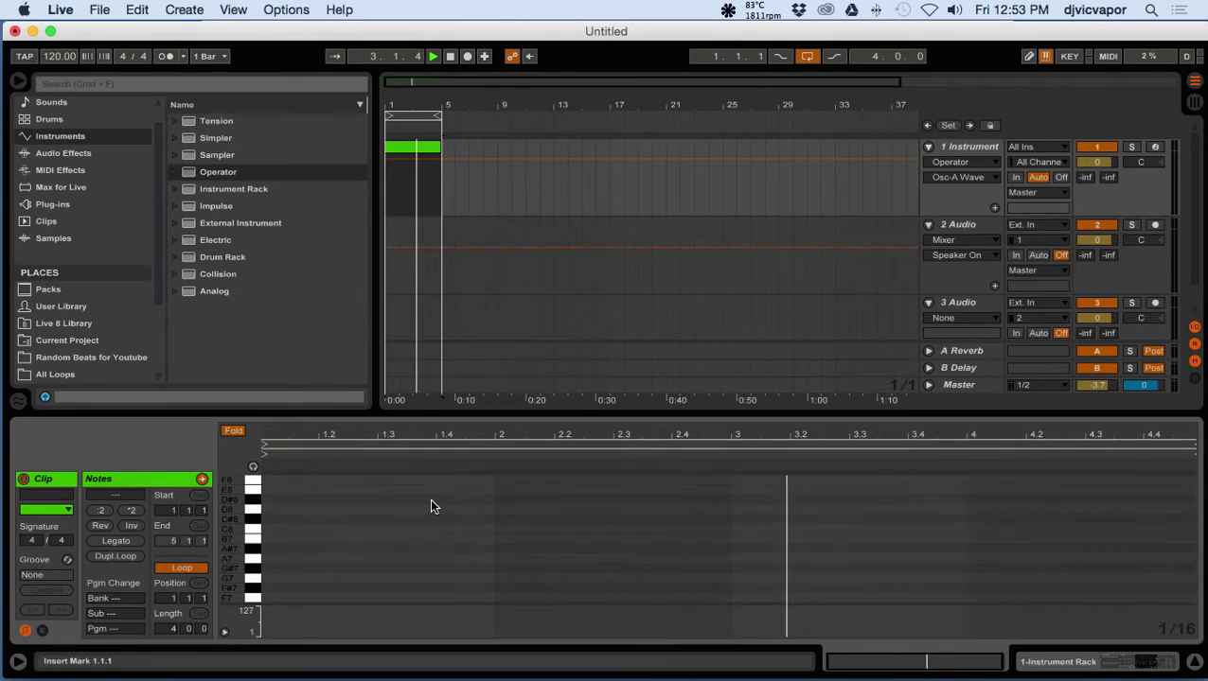
pyautogui.scroll(-15, 430, 507)
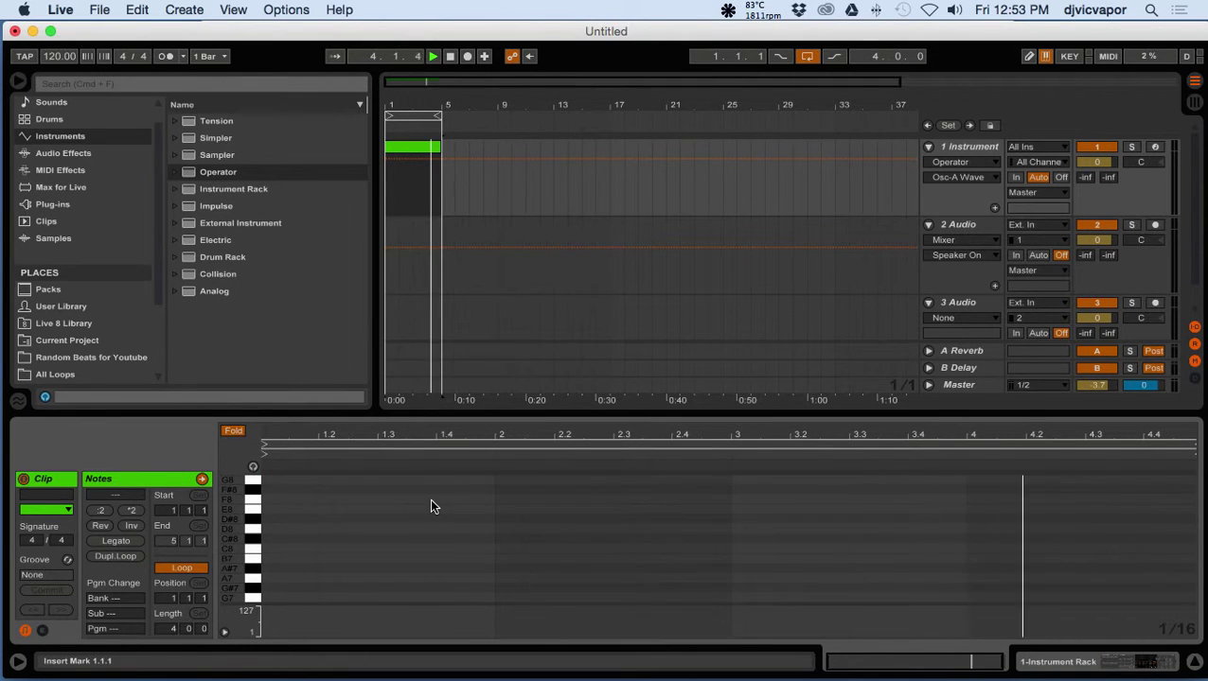
pyautogui.scroll(15, 277, 490)
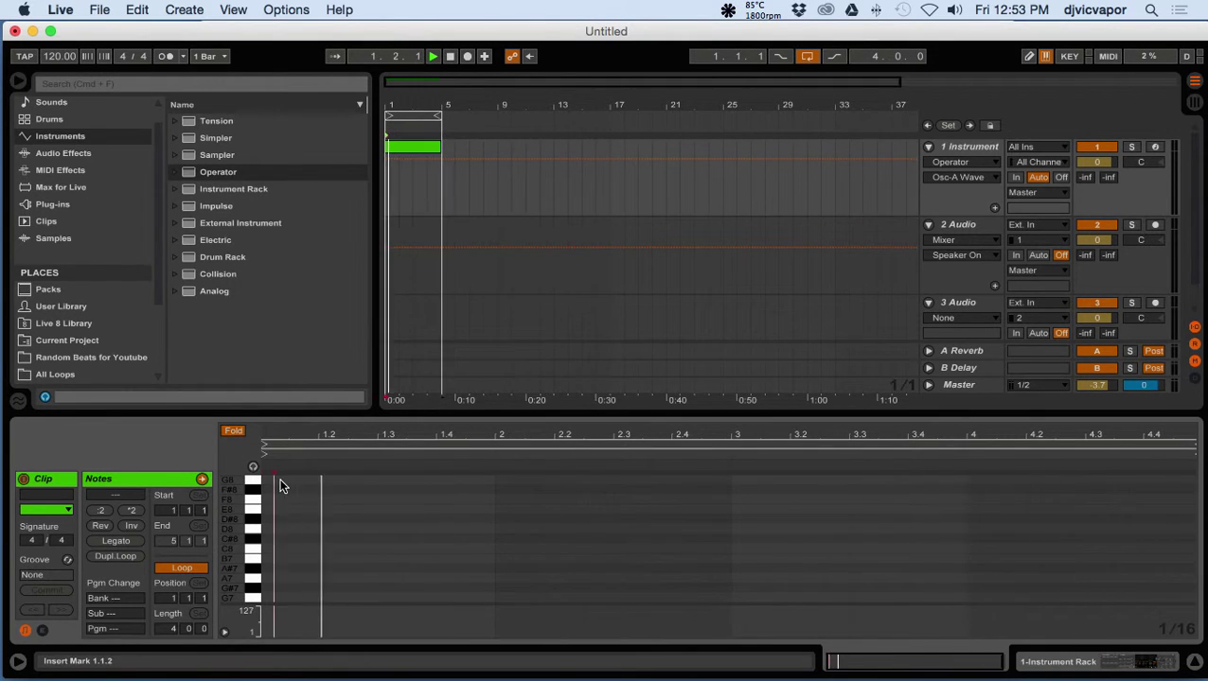
pyautogui.doubleClick(279, 482)
pyautogui.moveTo(275, 481); pyautogui.dragTo(263, 480)
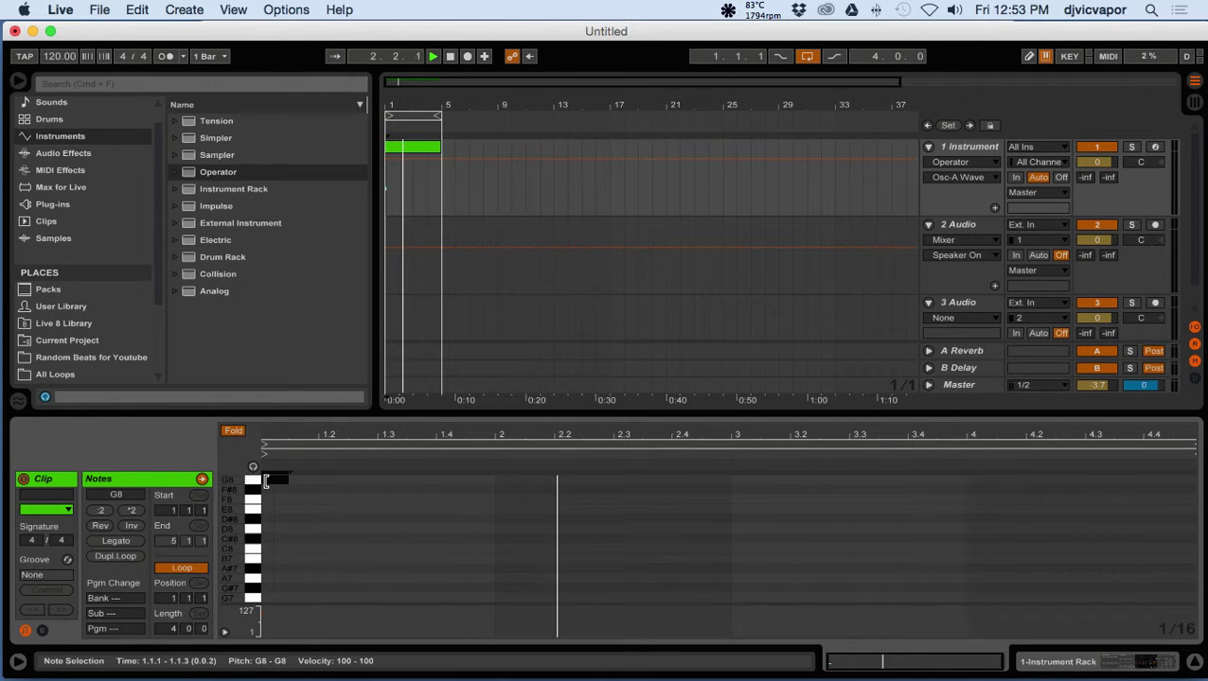
pyautogui.moveTo(303, 437); pyautogui.dragTo(303, 430)
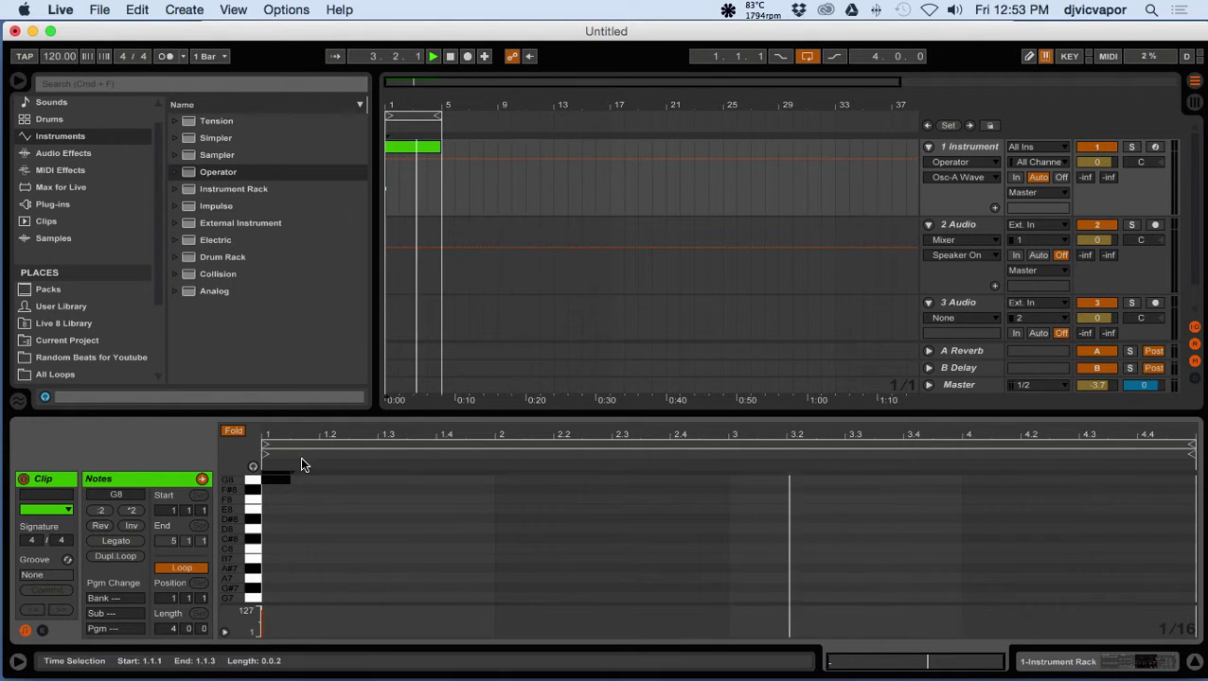
pyautogui.moveTo(289, 481); pyautogui.dragTo(1195, 474)
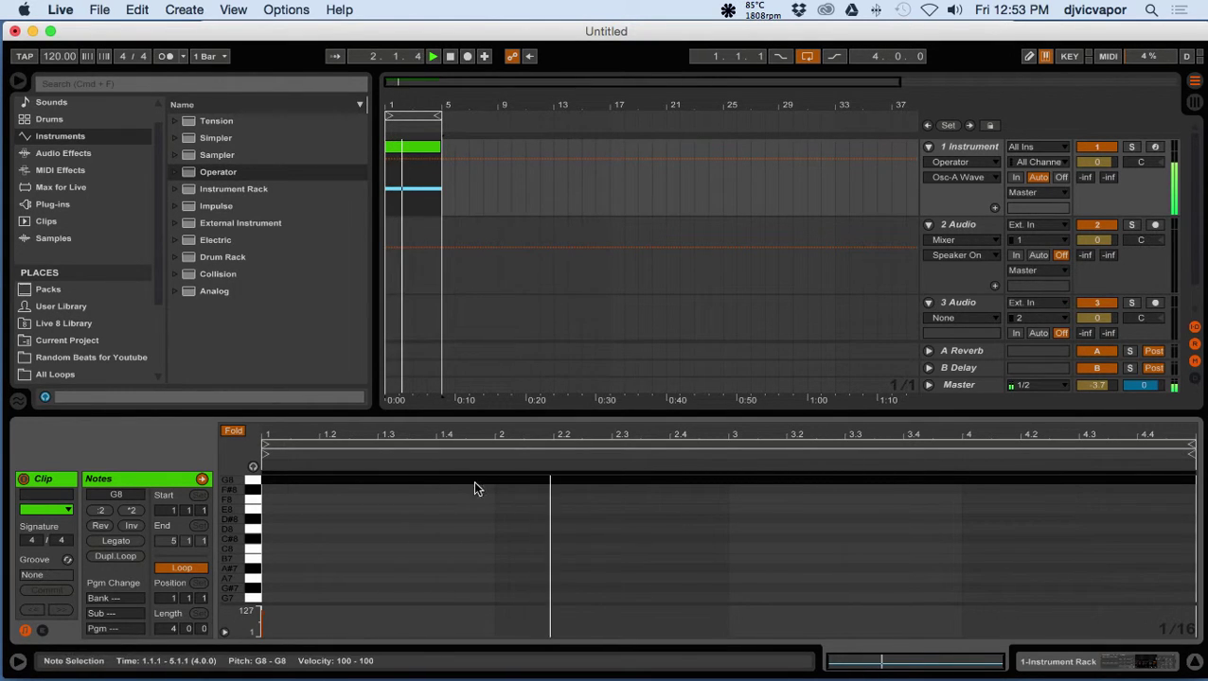
# - Toggle the note editor's folding off and on again to show only the G8 row, and deselect the note
pyautogui.click(232, 432)
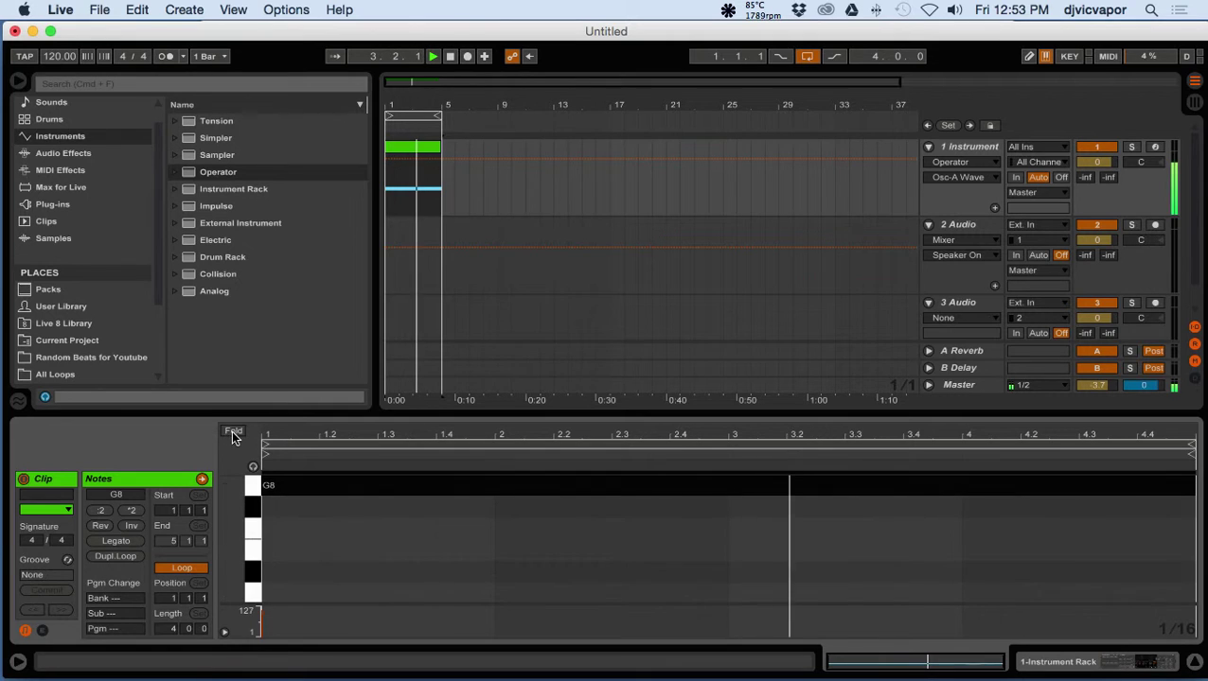
pyautogui.click(233, 432)
pyautogui.click(325, 514)
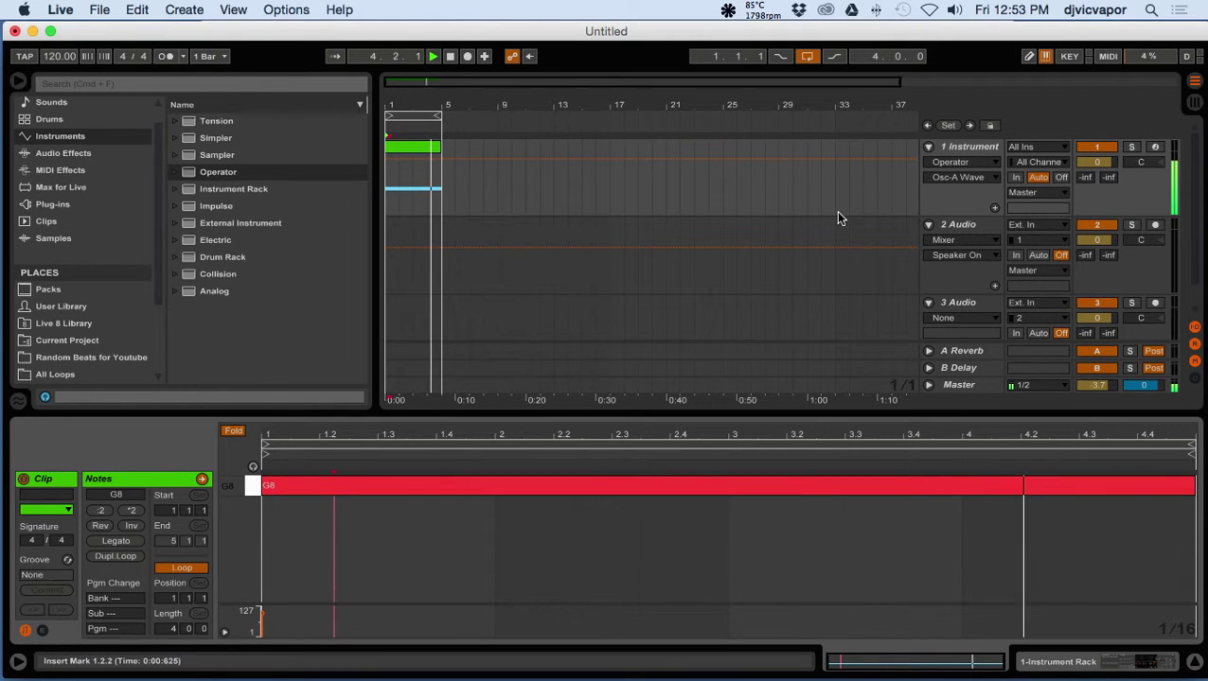
# - Lower the master volume to -11.3 dB in the Session mixer and return to the Arrangement
pyautogui.click(1194, 101)
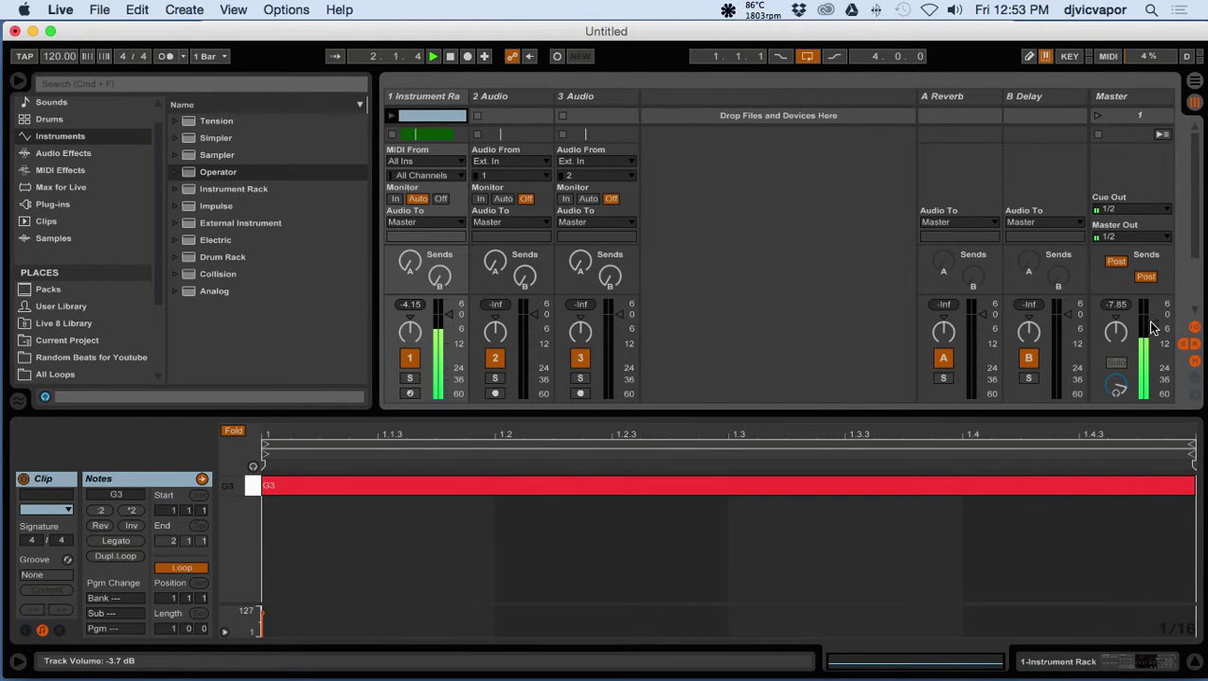
pyautogui.moveTo(1153, 326); pyautogui.dragTo(1155, 338)
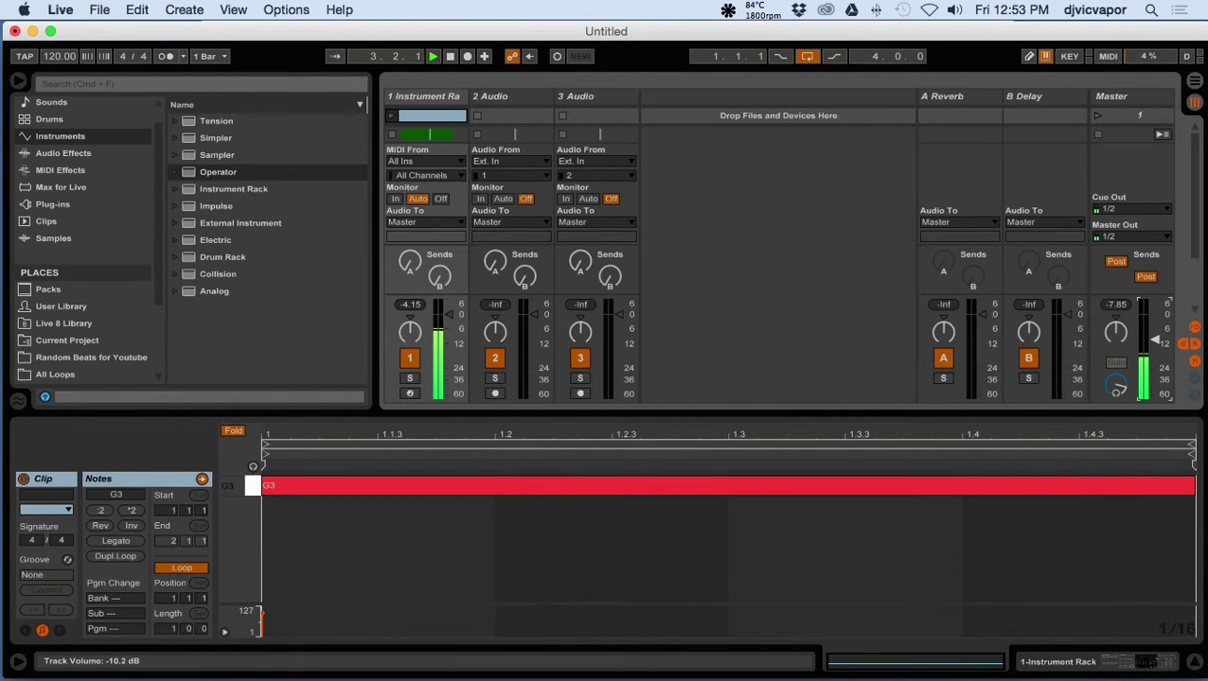
pyautogui.click(1193, 87)
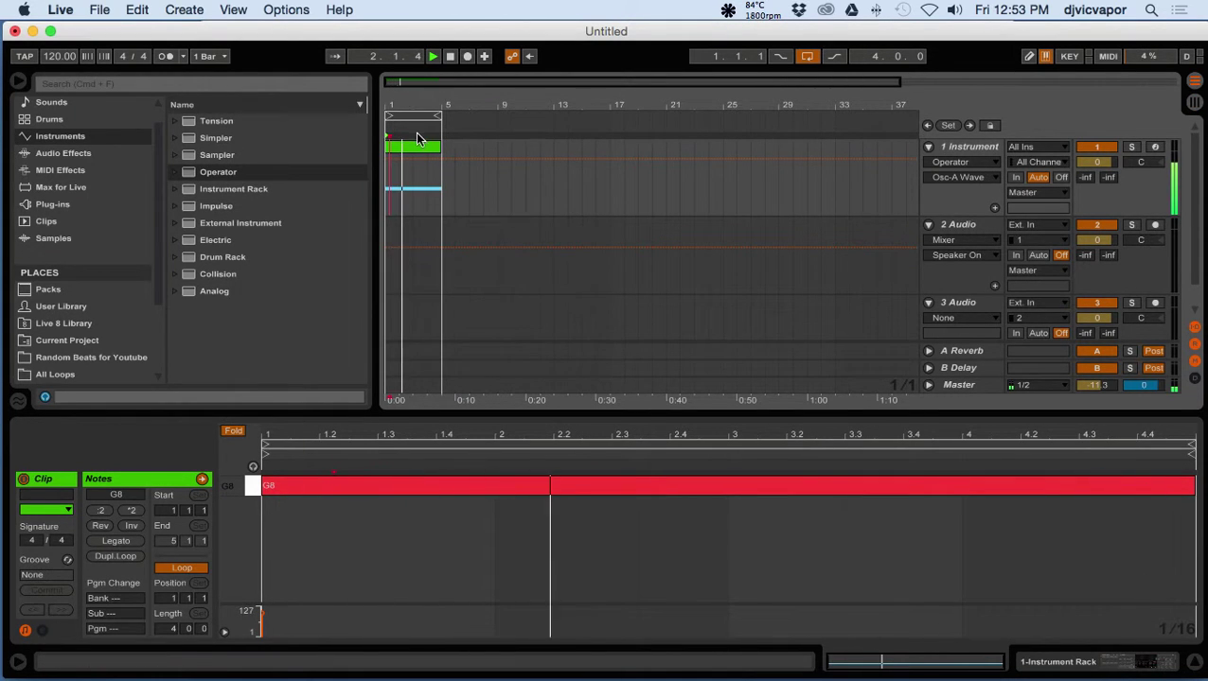
# - Show the instrument track's device chain and stop playback
pyautogui.click(956, 148)
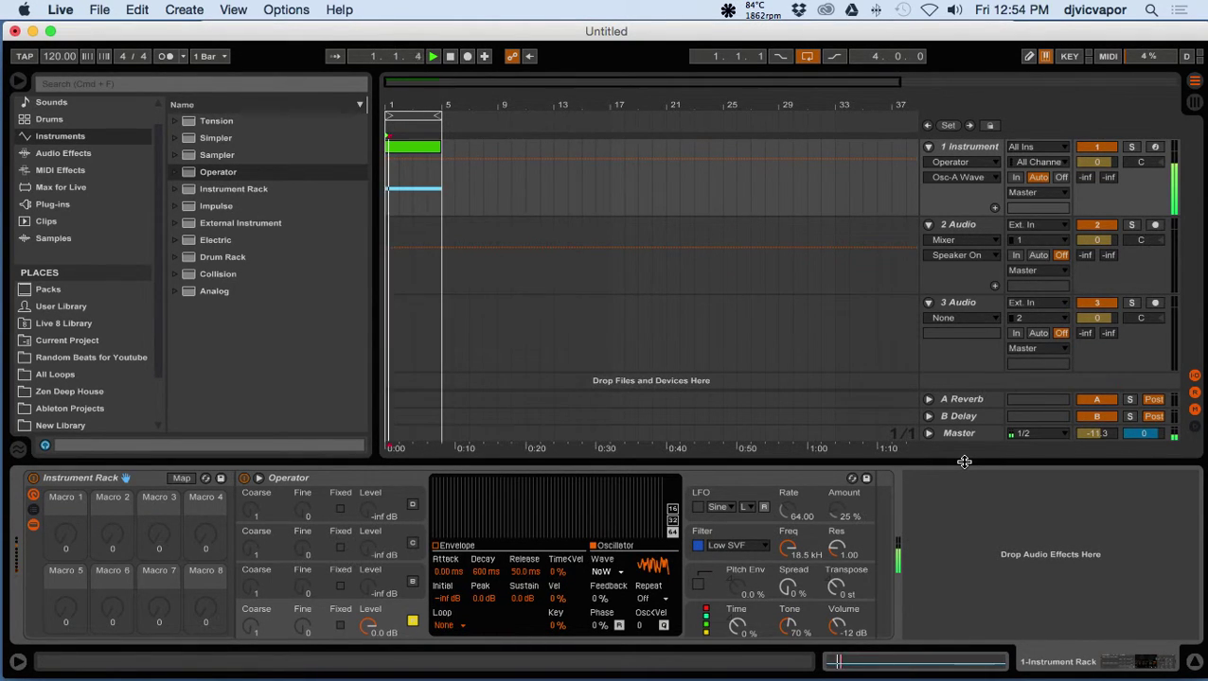
pyautogui.click(451, 56)
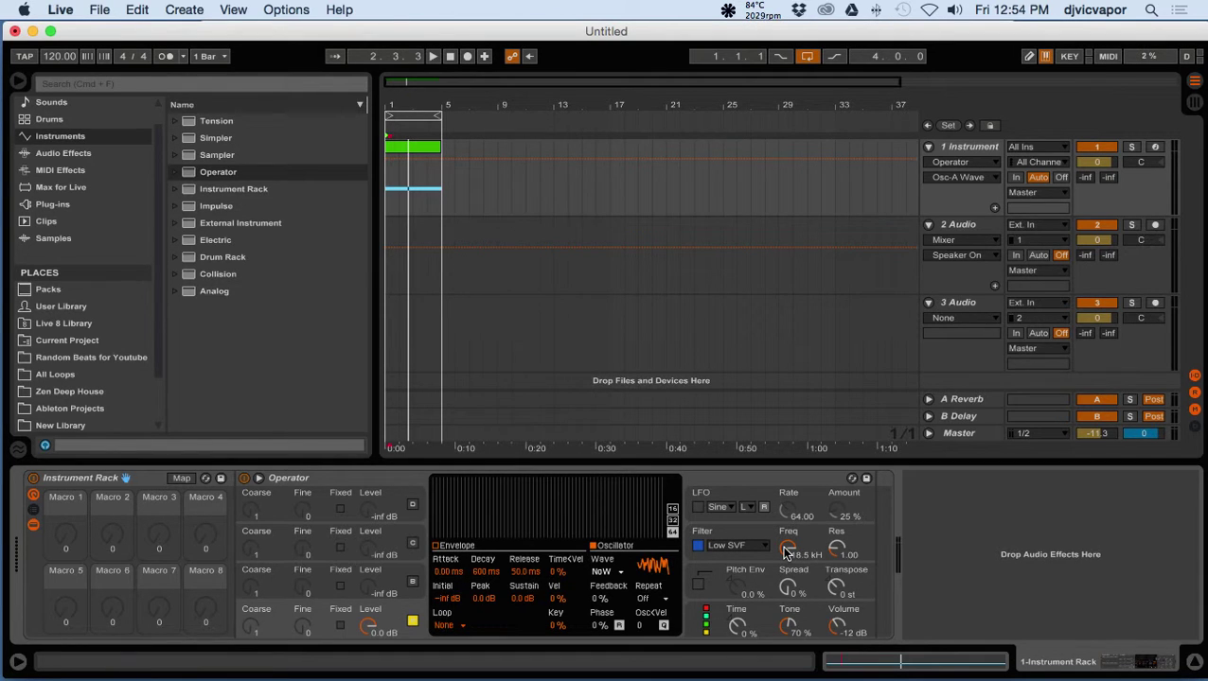
# - Play the loop while sweeping Operator's filter frequency down to about 39 Hz and back to 18.5 kHz, and stop playback
pyautogui.click(410, 128)
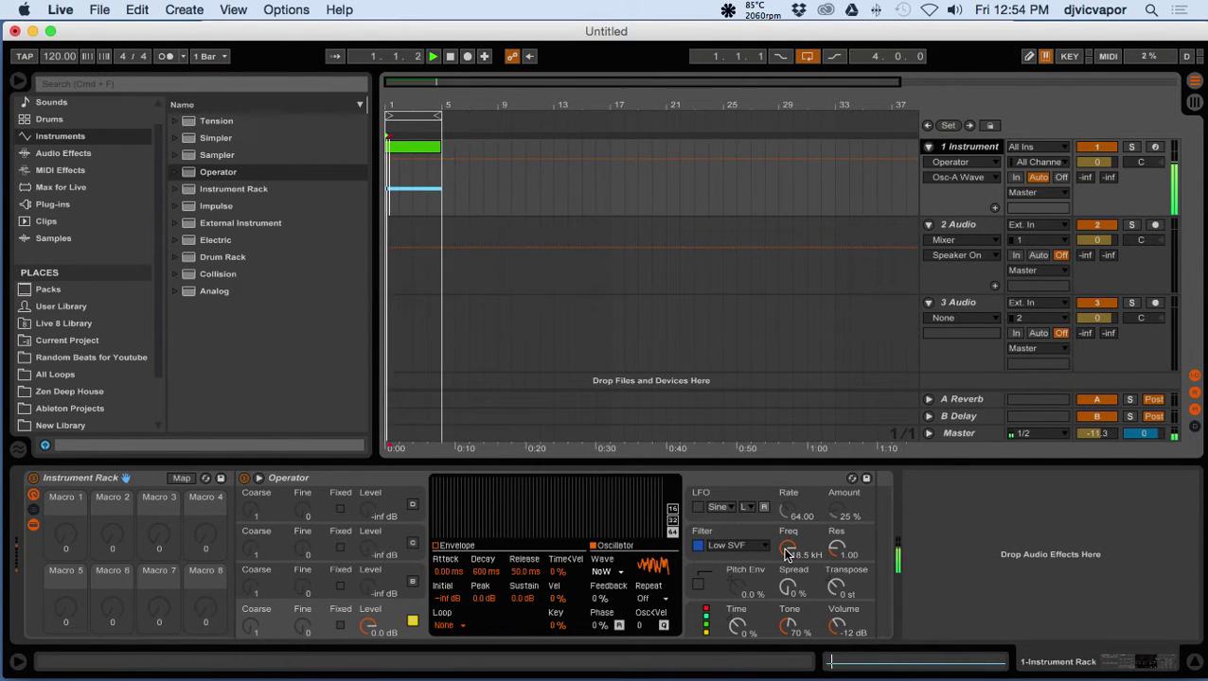
pyautogui.moveTo(788, 555); pyautogui.dragTo(787, 601)
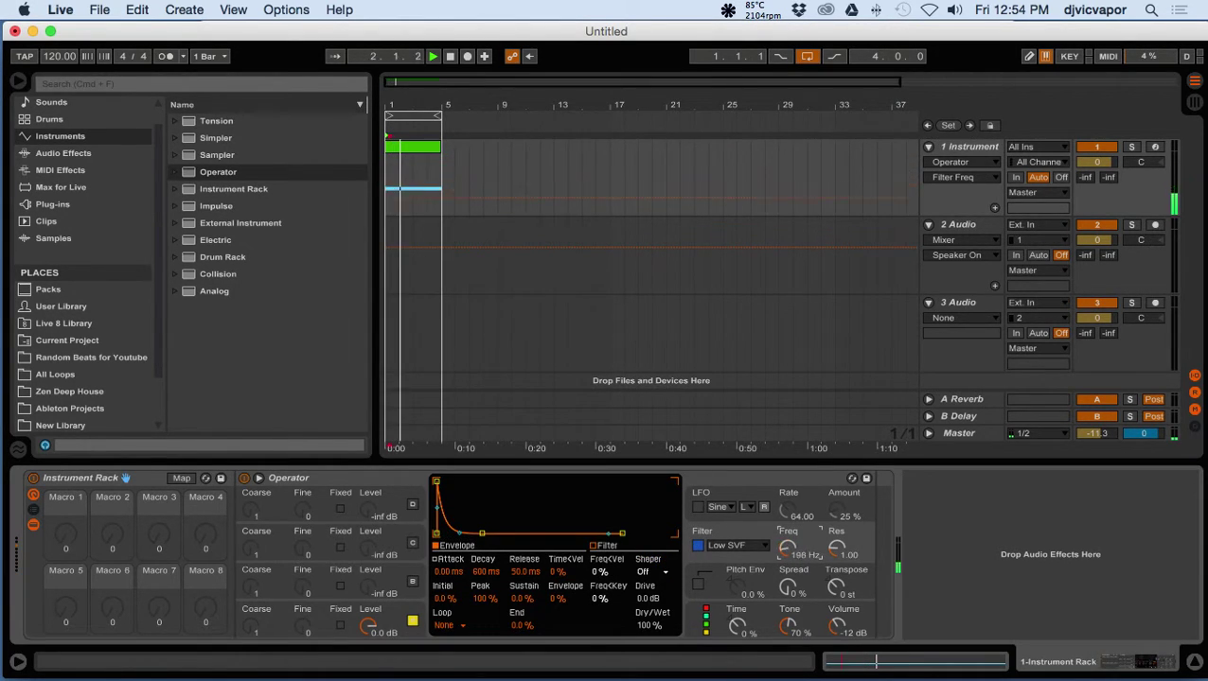
pyautogui.moveTo(787, 549); pyautogui.dragTo(788, 593)
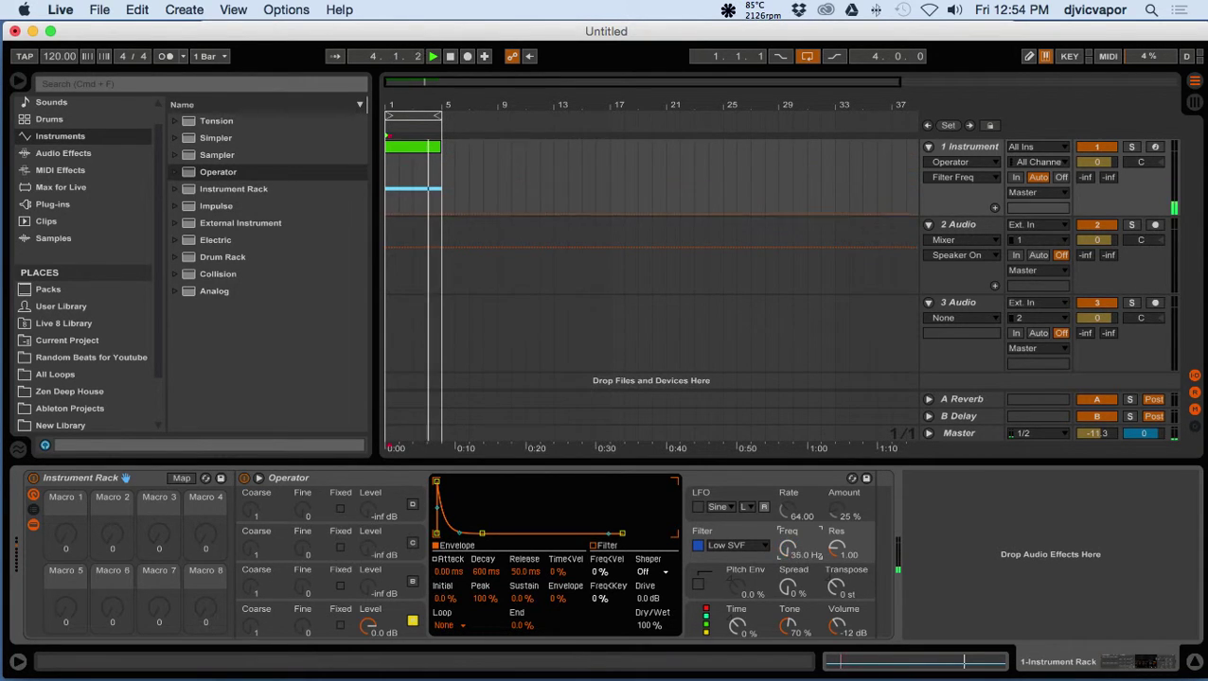
pyautogui.click(451, 56)
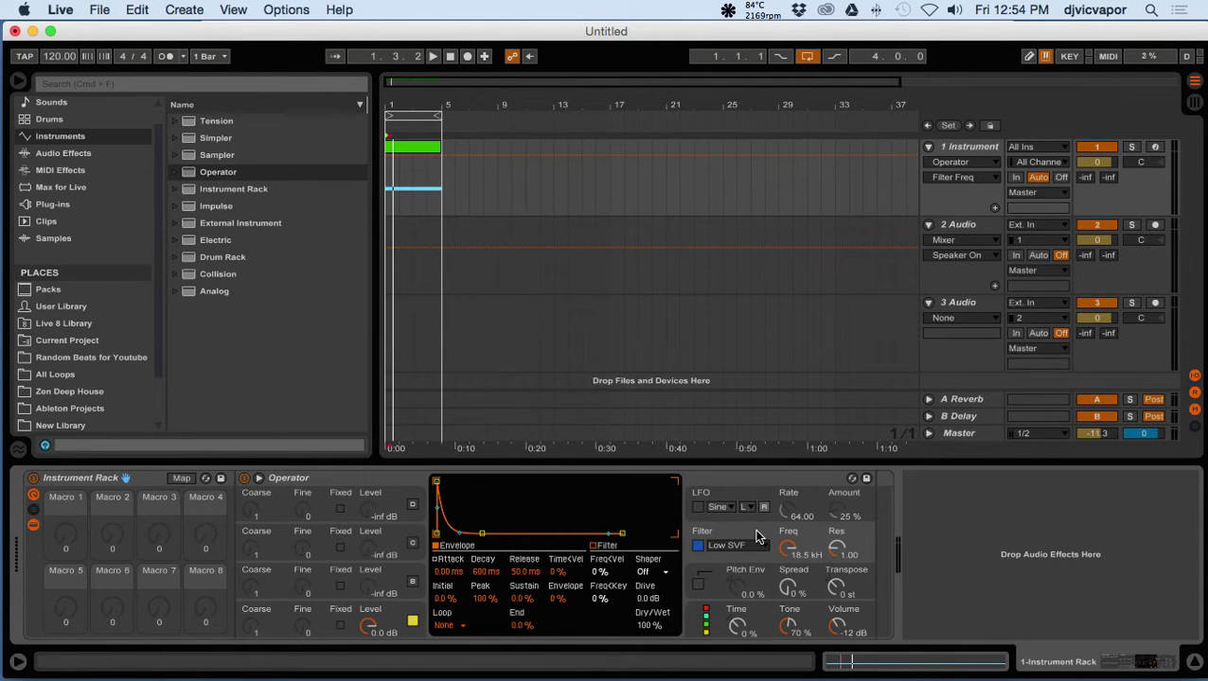
# - Display Operator's filter curve and set resonance to 3.08 and frequency to 3.44 kHz, adjusting the frequency during loop playback
pyautogui.click(595, 546)
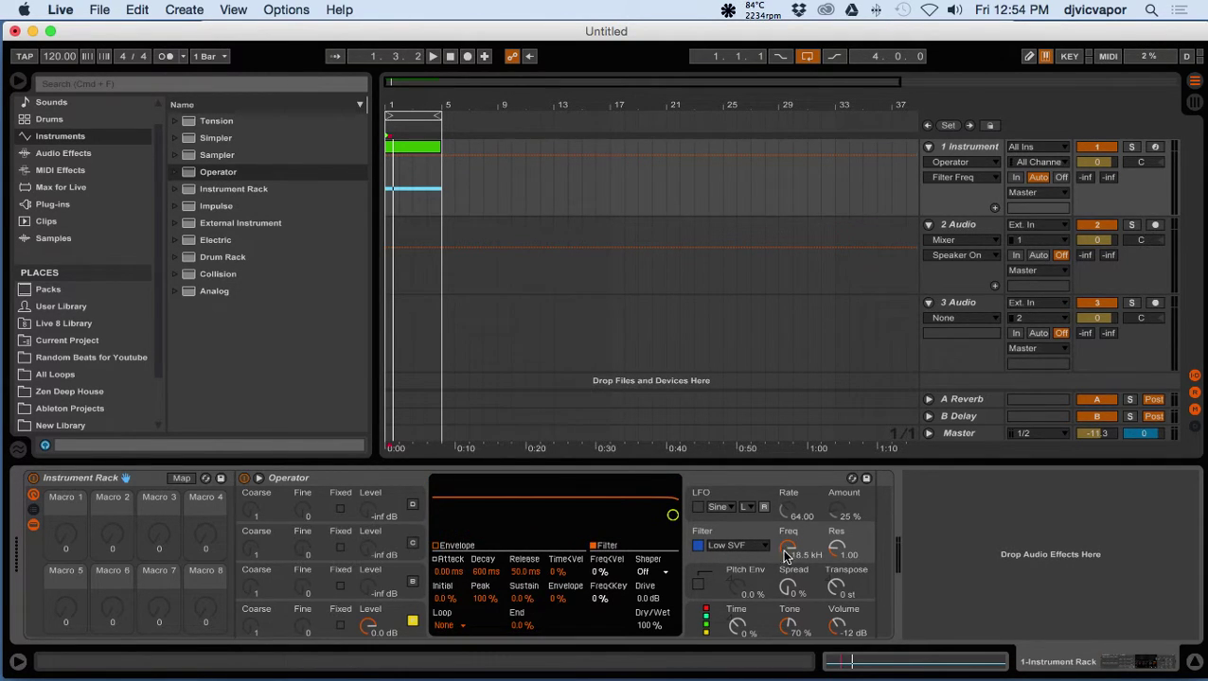
pyautogui.moveTo(788, 549); pyautogui.dragTo(788, 587)
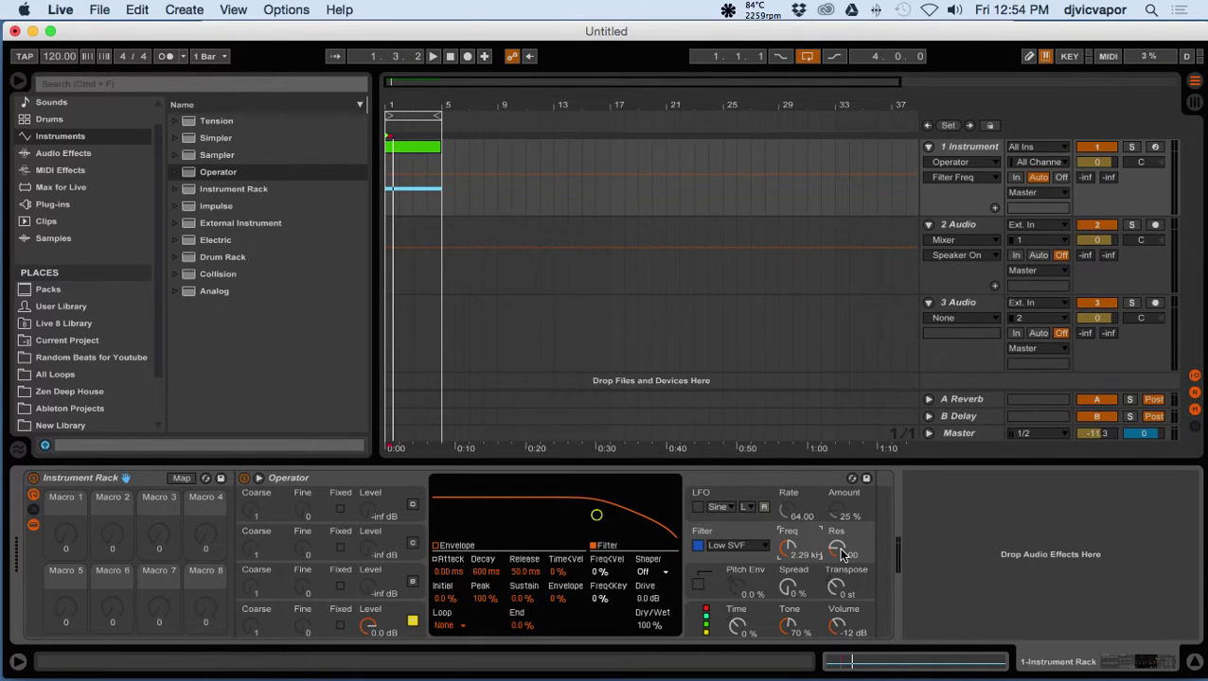
pyautogui.moveTo(842, 554); pyautogui.dragTo(788, 573)
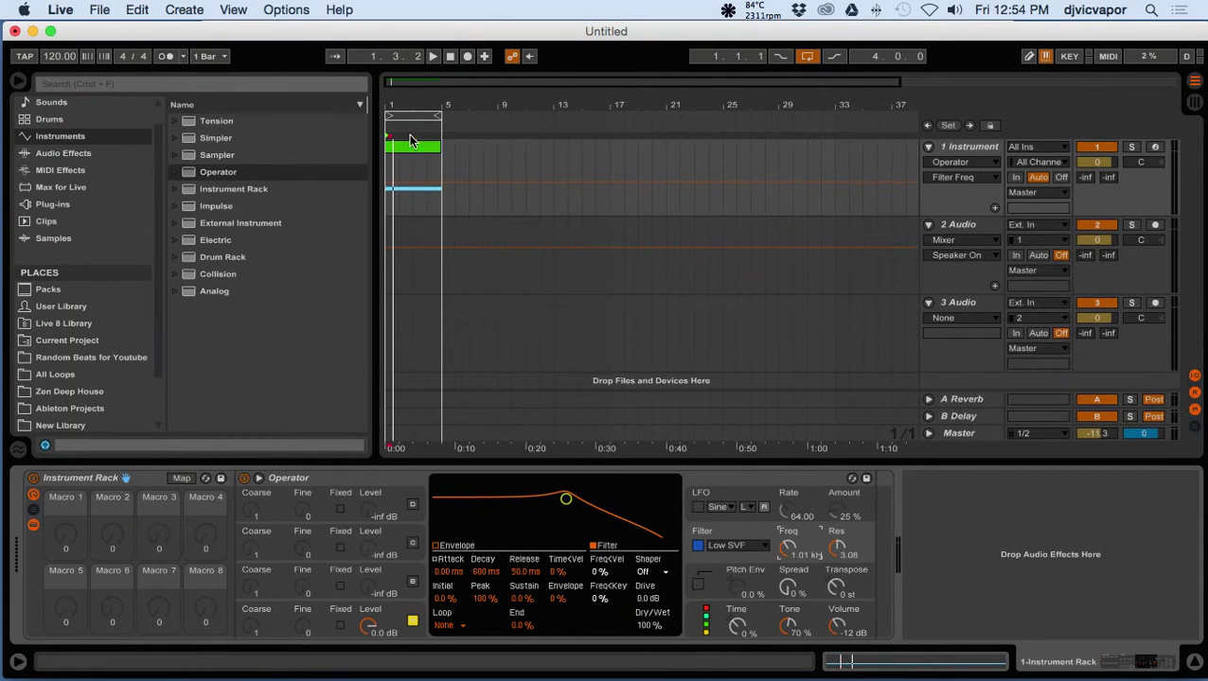
pyautogui.press('space')
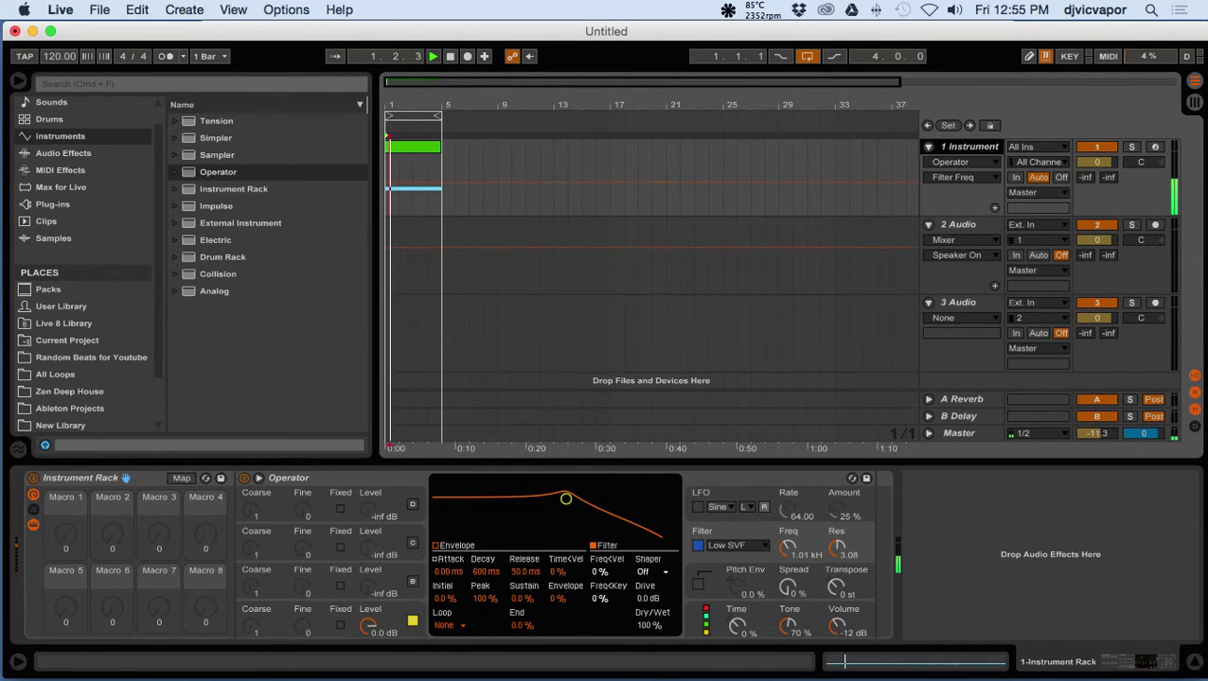
pyautogui.moveTo(793, 554); pyautogui.dragTo(793, 526)
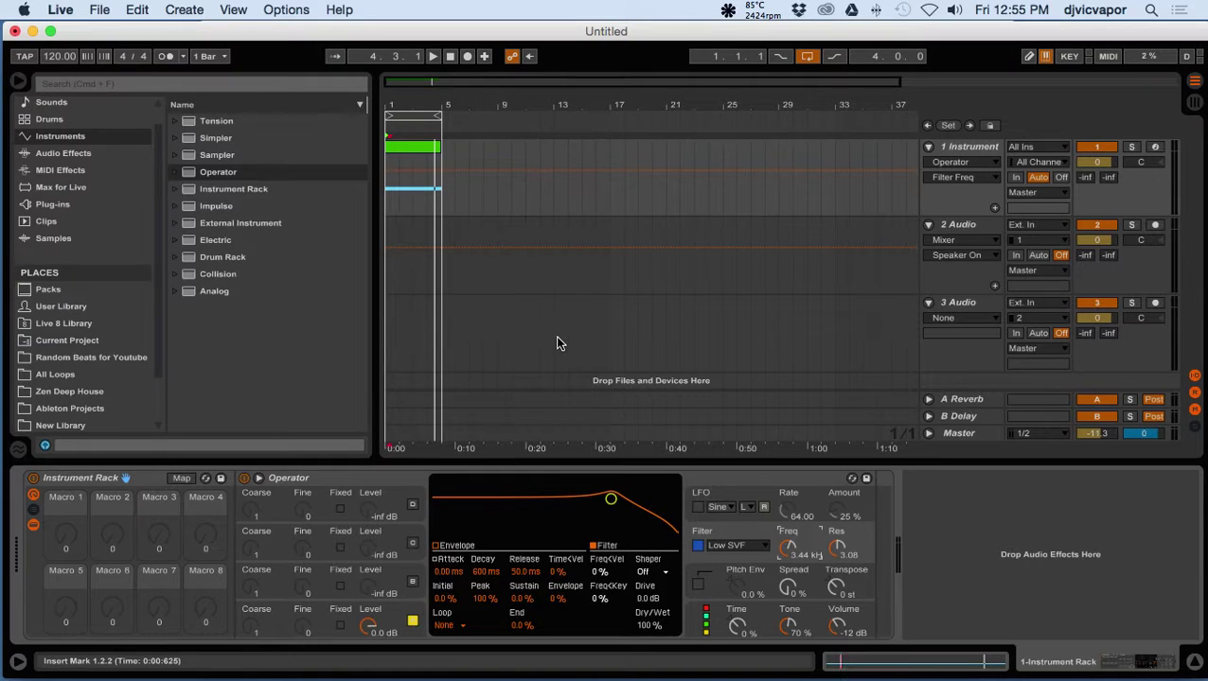
# - Map Operator's filter frequency to Macro 1 of the Instrument Rack and leave macro mapping mode
pyautogui.click(181, 479)
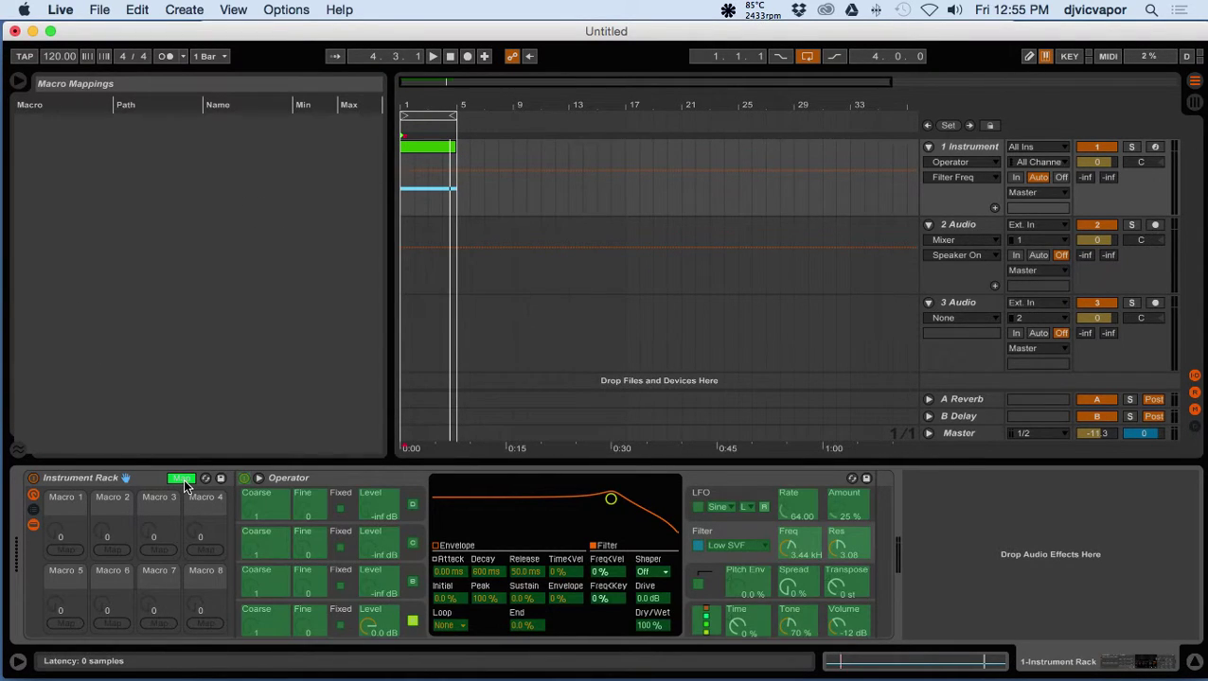
pyautogui.click(793, 549)
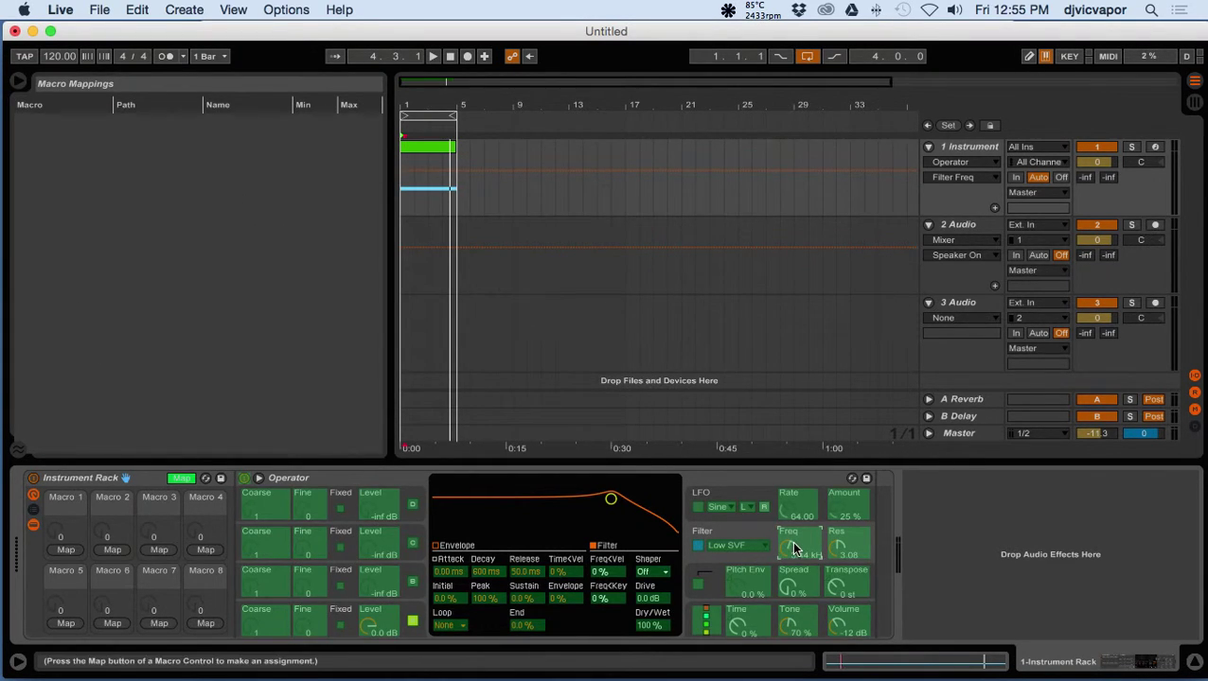
pyautogui.click(76, 552)
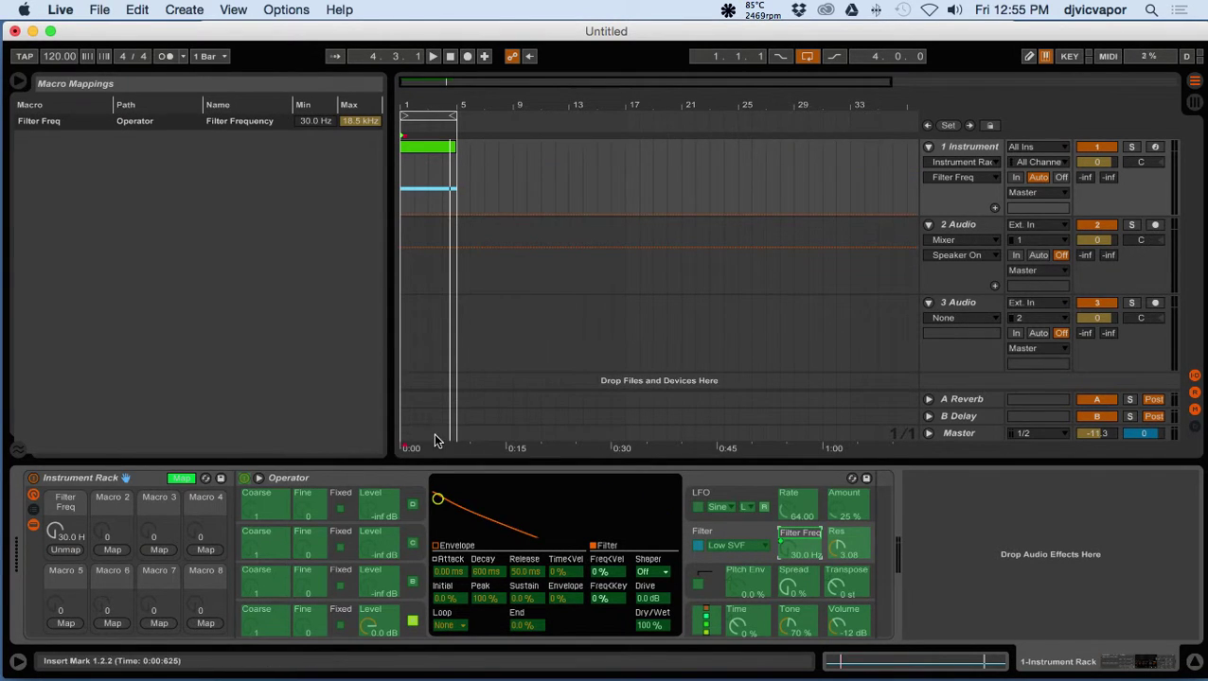
pyautogui.click(183, 483)
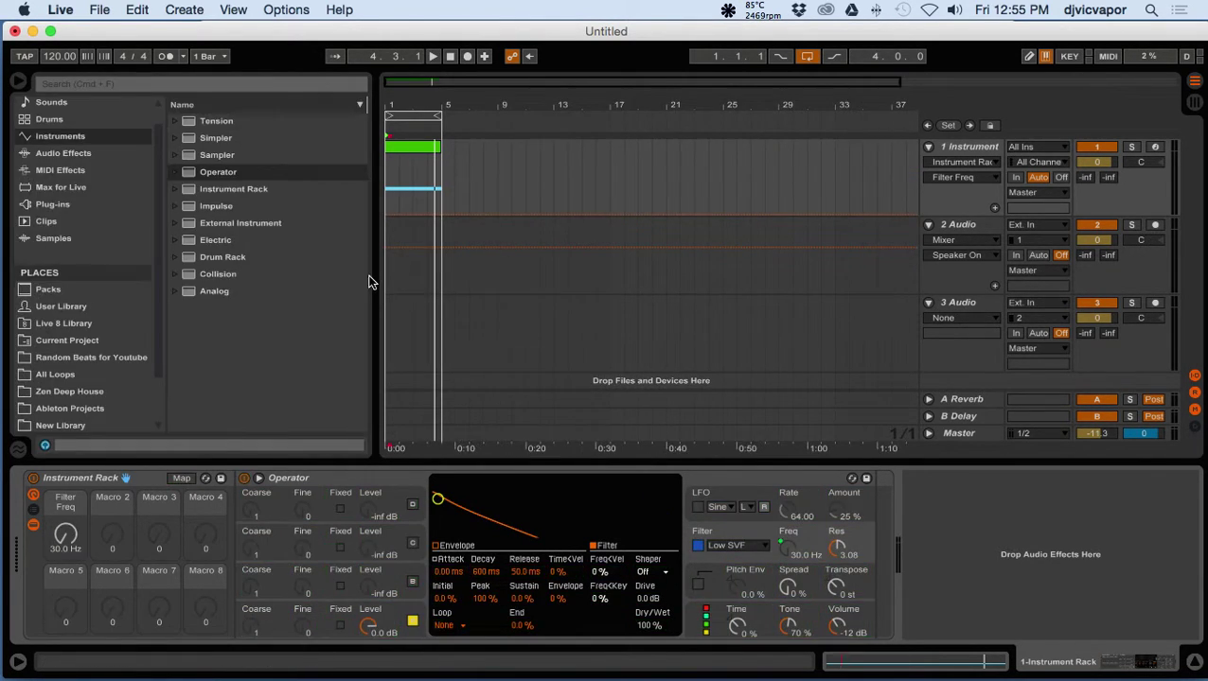
# - Play the loop while sweeping the Filter Freq macro, leave it at 4.06 kHz, and stop playback
pyautogui.press('space')
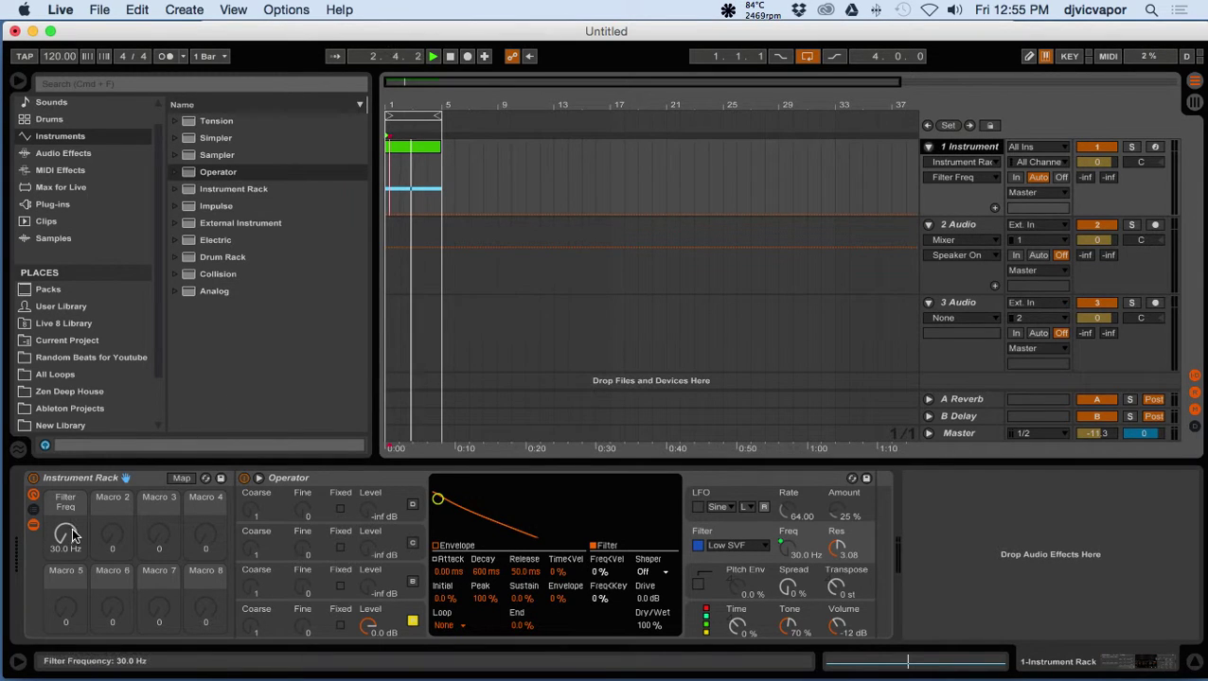
pyautogui.moveTo(66, 535); pyautogui.dragTo(72, 484)
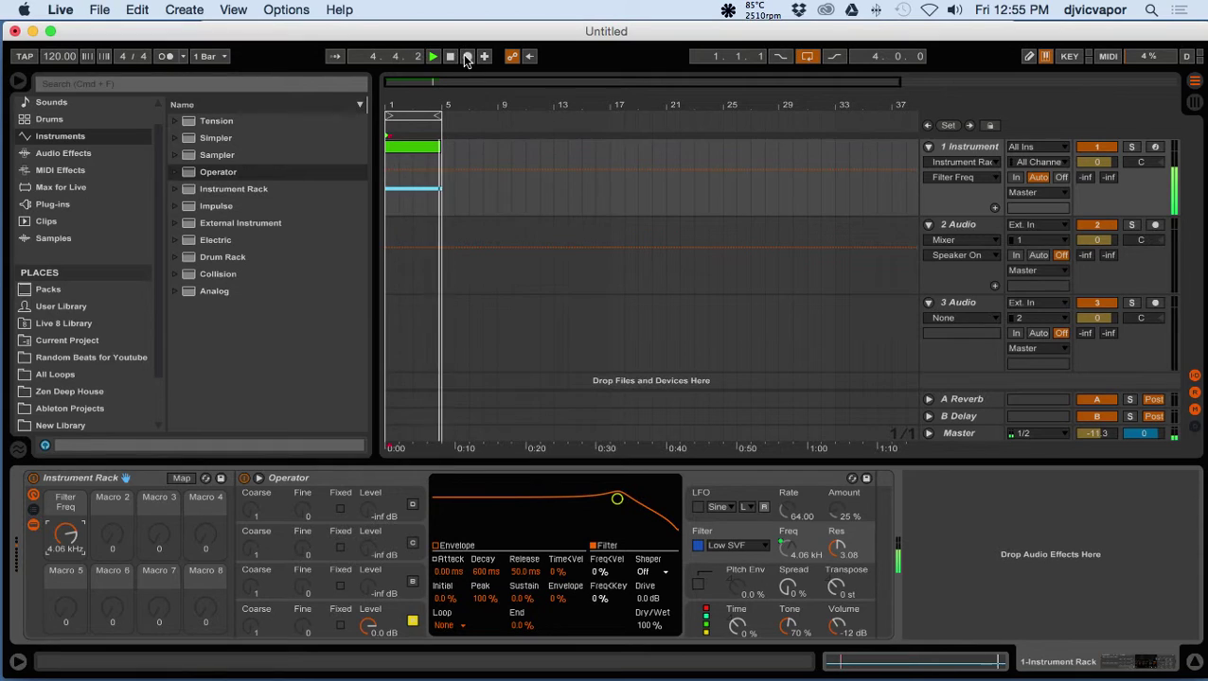
pyautogui.press('space')
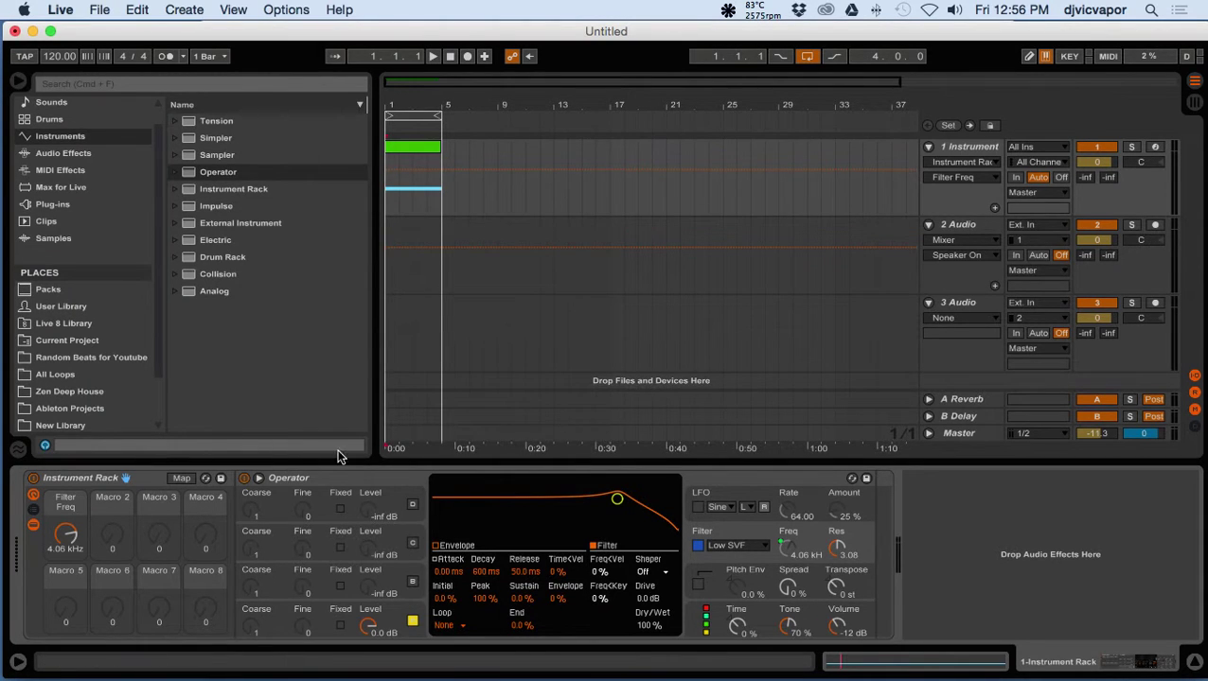
pyautogui.click(19, 451)
pyautogui.click(19, 452)
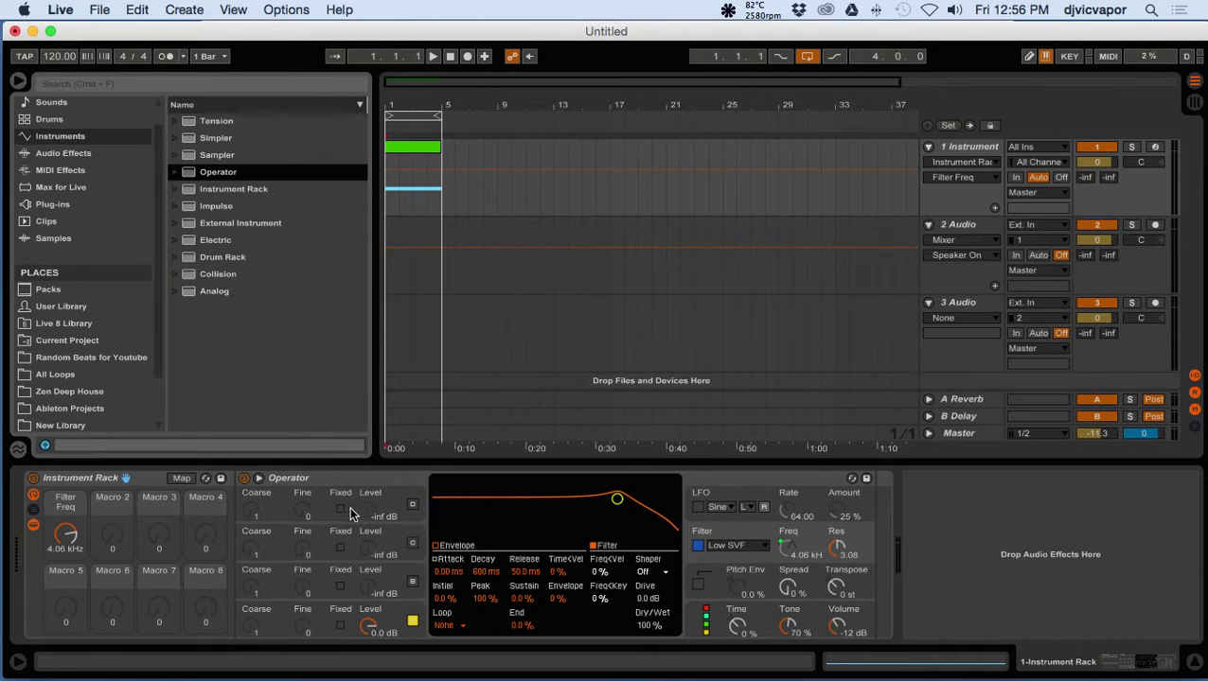
# - Set the minimum of the Filter Freq macro mapping to 408 Hz
pyautogui.click(174, 475)
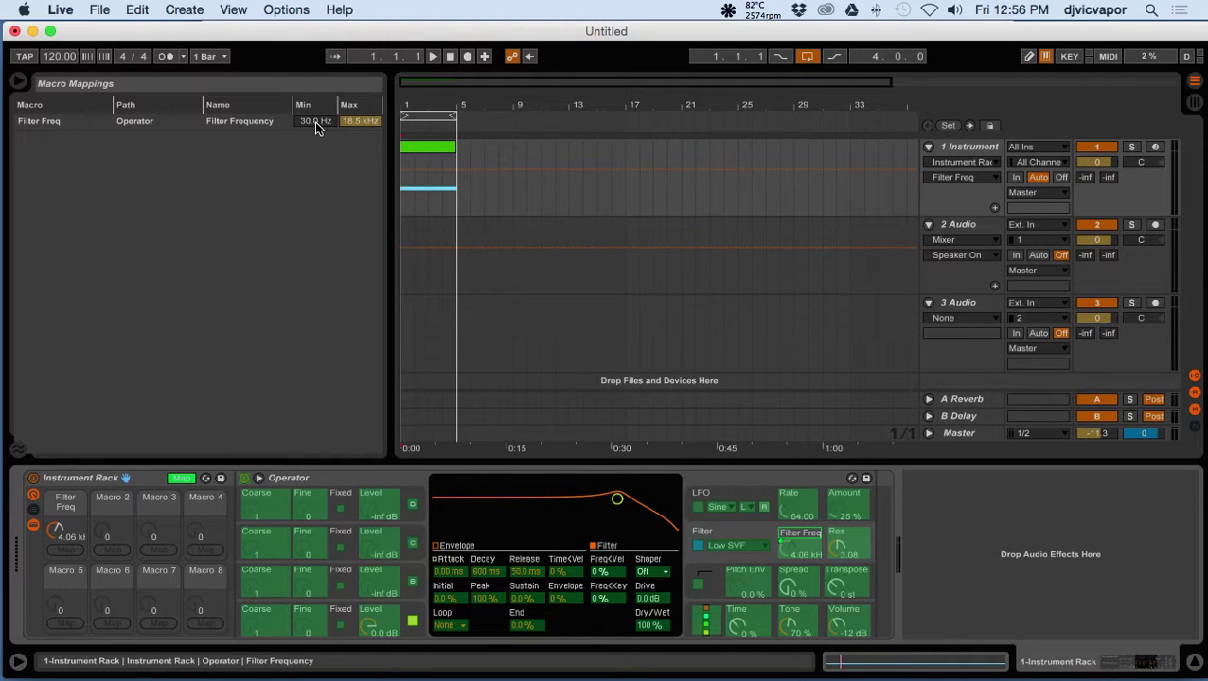
pyautogui.moveTo(315, 122)
pyautogui.mouseDown()
pyautogui.moveTo(314, 95)
pyautogui.moveTo(314, 126)
pyautogui.mouseUp()
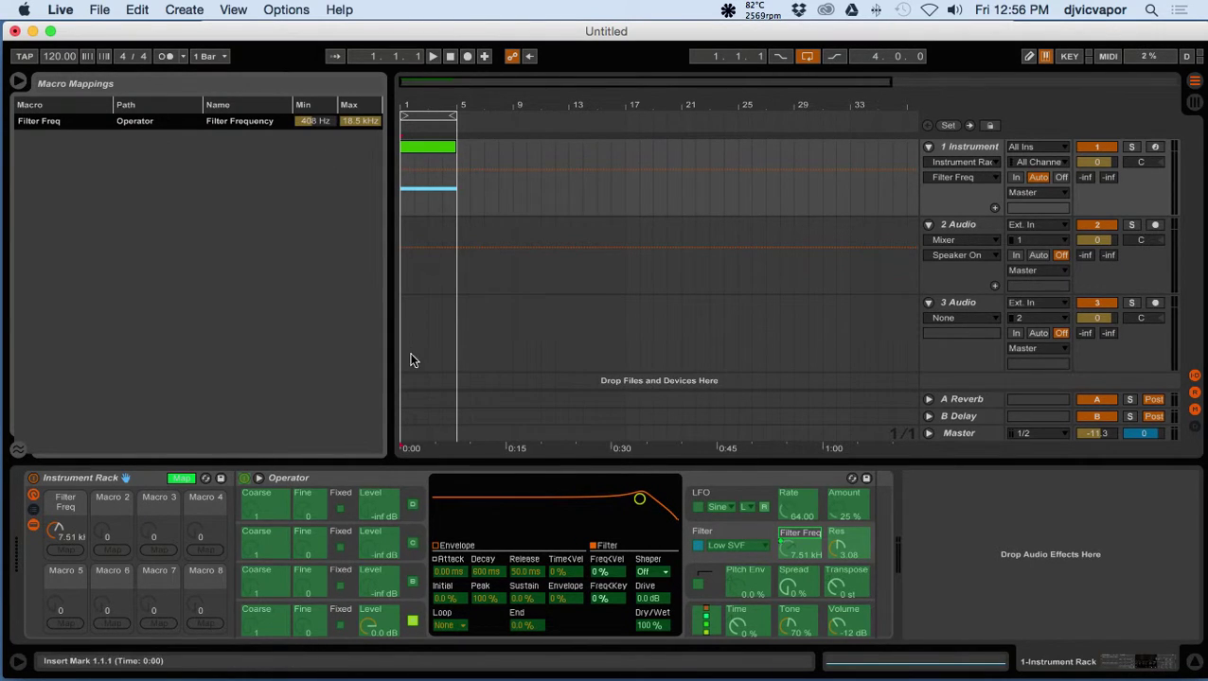
# - Leave macro mapping and, during loop playback, draw Filter Freq automation rising from 408 Hz at bar 1 to 18.5 kHz at bar 5
pyautogui.click(183, 478)
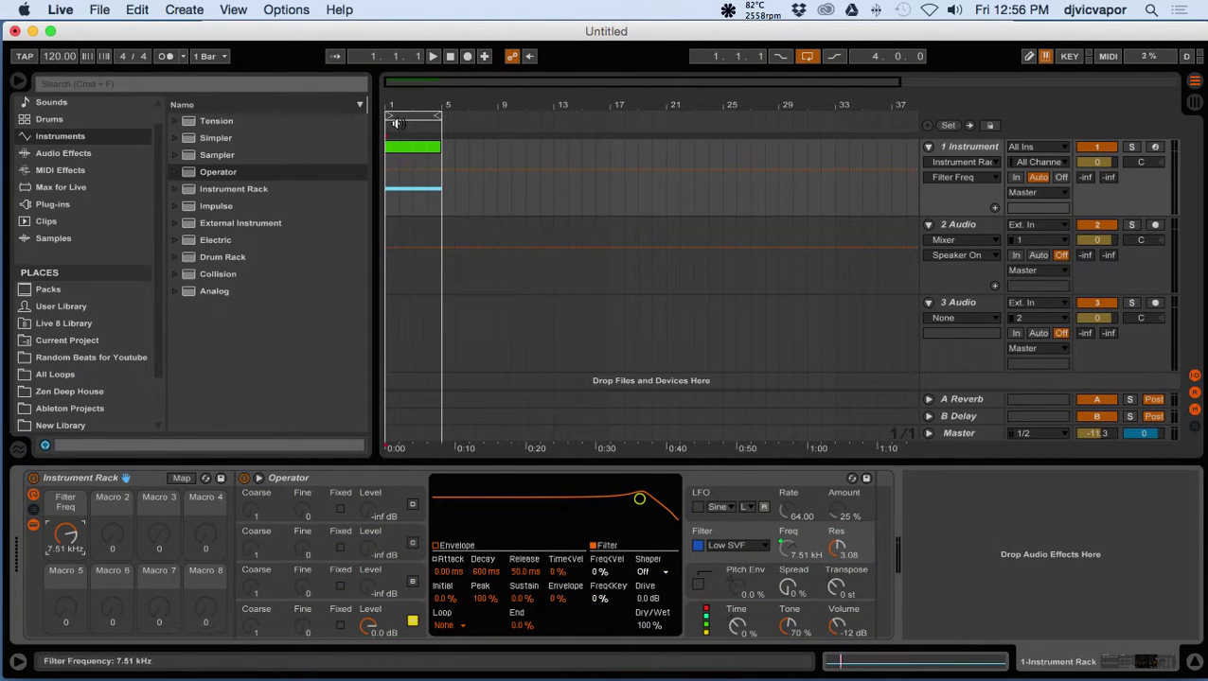
pyautogui.press('space')
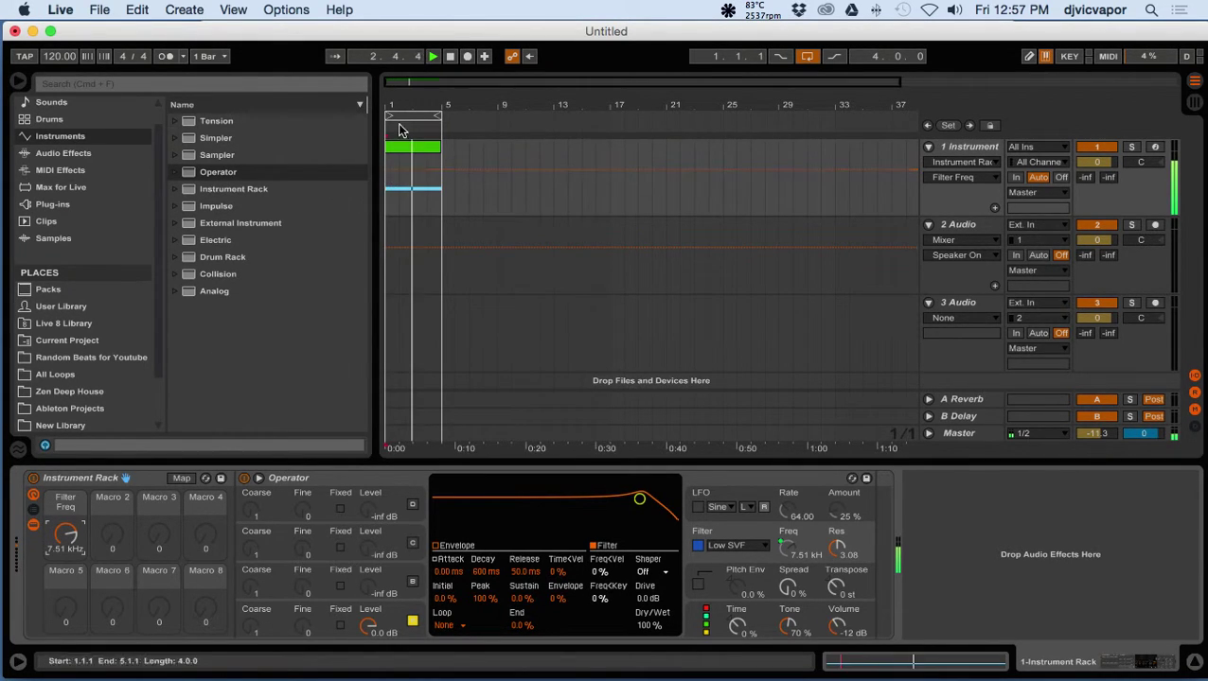
pyautogui.moveTo(405, 106); pyautogui.dragTo(405, 175)
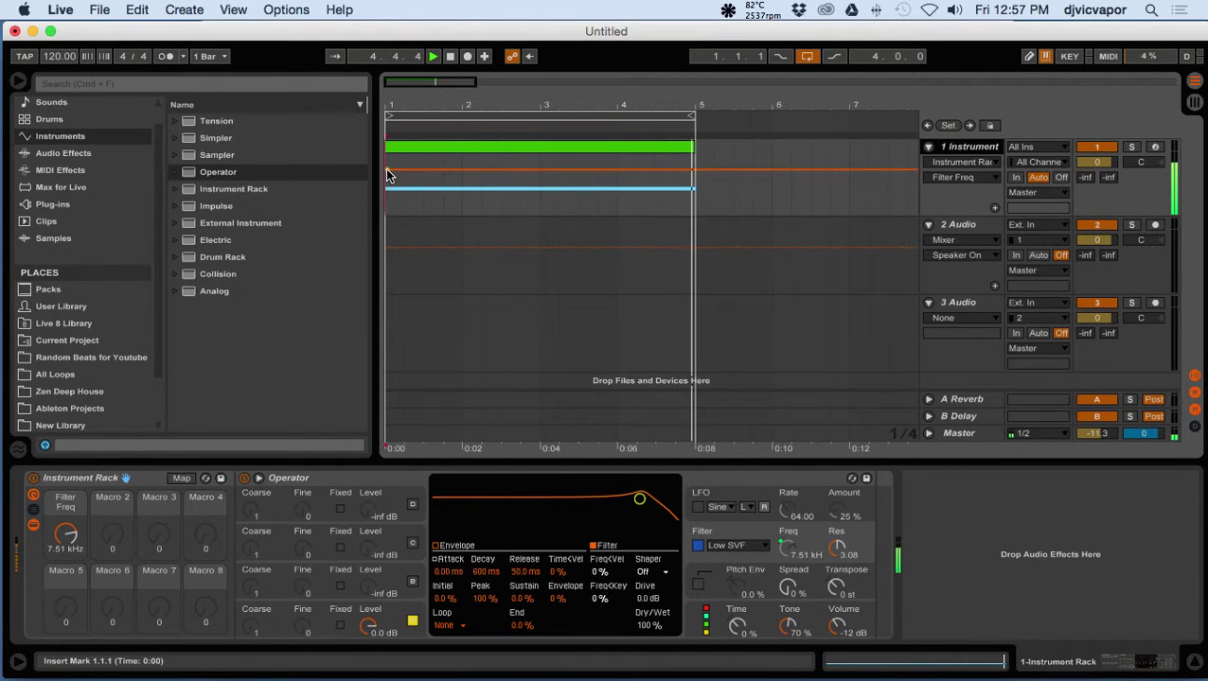
pyautogui.moveTo(385, 169); pyautogui.dragTo(385, 216)
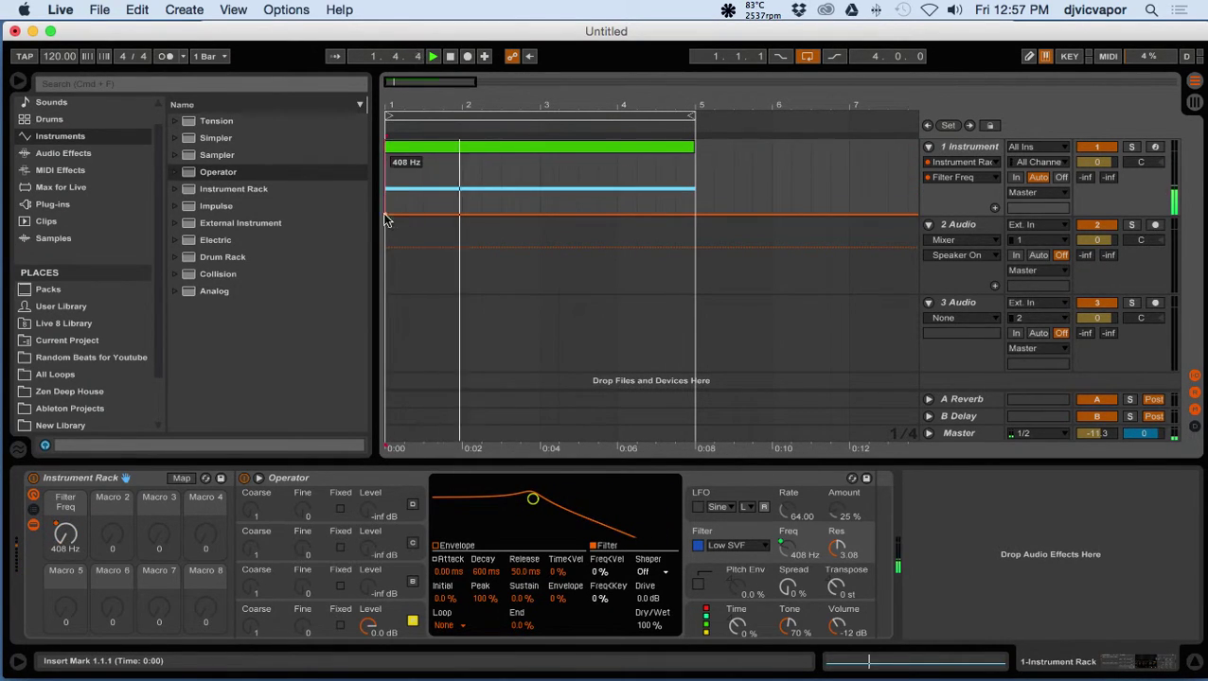
pyautogui.click(699, 215)
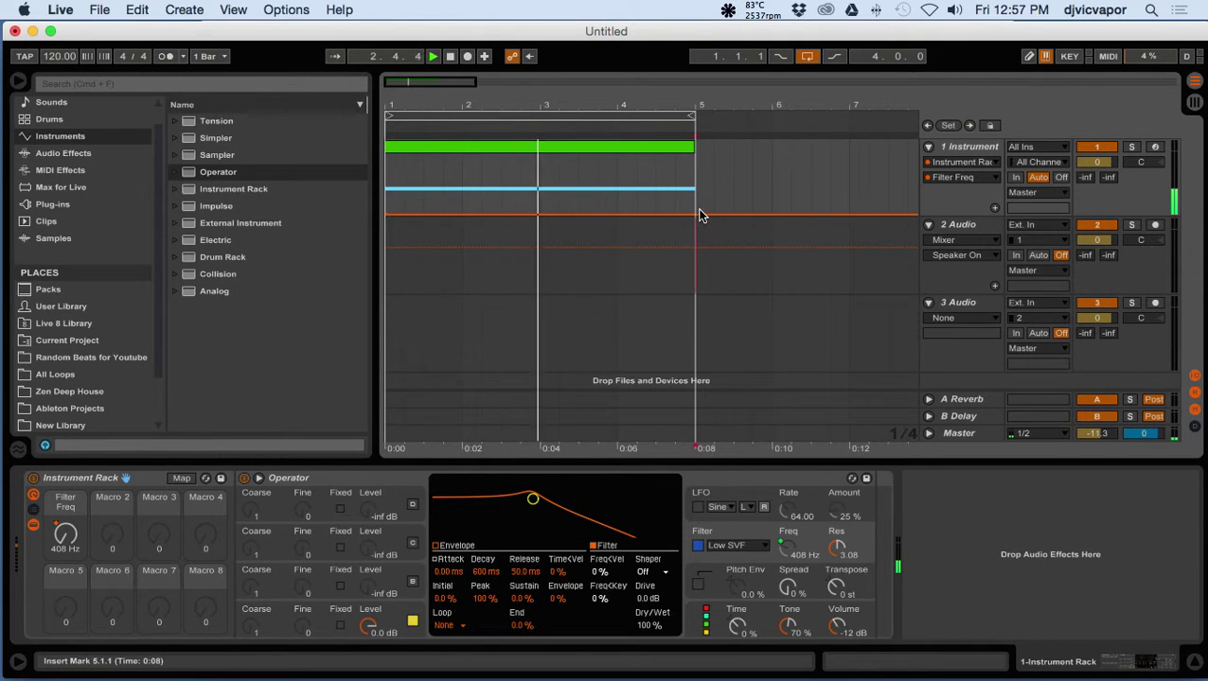
pyautogui.click(701, 217)
pyautogui.moveTo(703, 215); pyautogui.dragTo(697, 155)
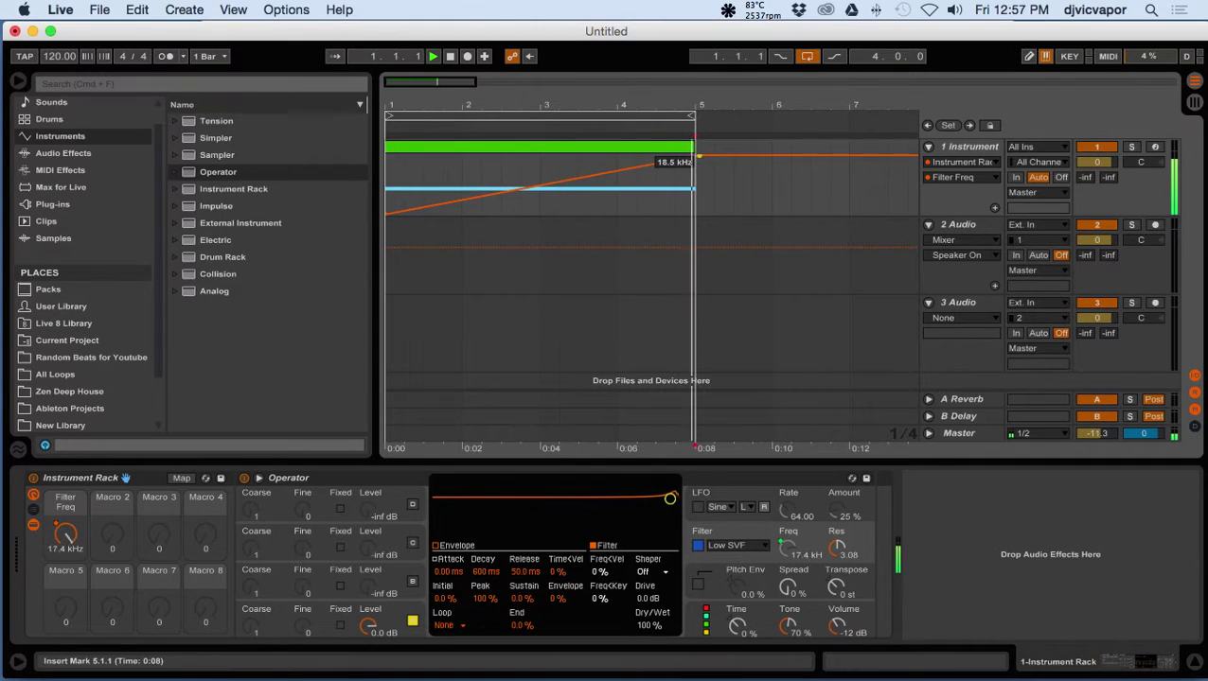
pyautogui.moveTo(514, 111); pyautogui.dragTo(514, 80)
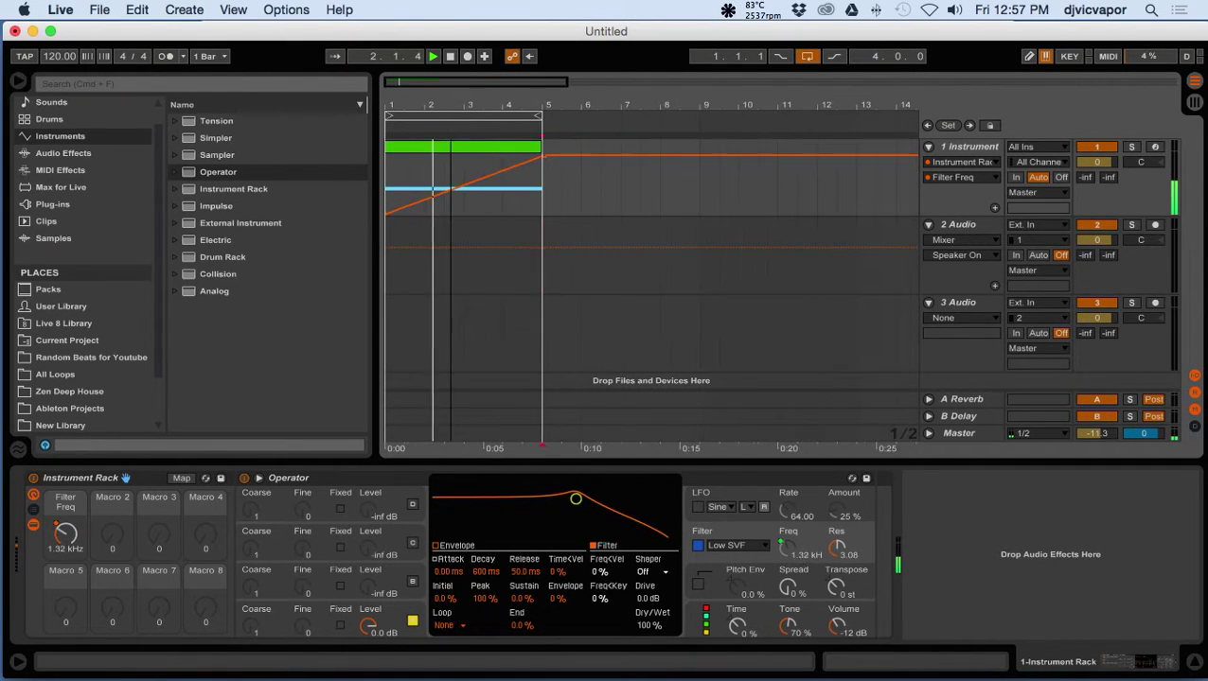
# - Lower the minimum of the Filter Freq macro mapping to 260 Hz, leave macro mapping mode, and replay the loop
pyautogui.click(177, 480)
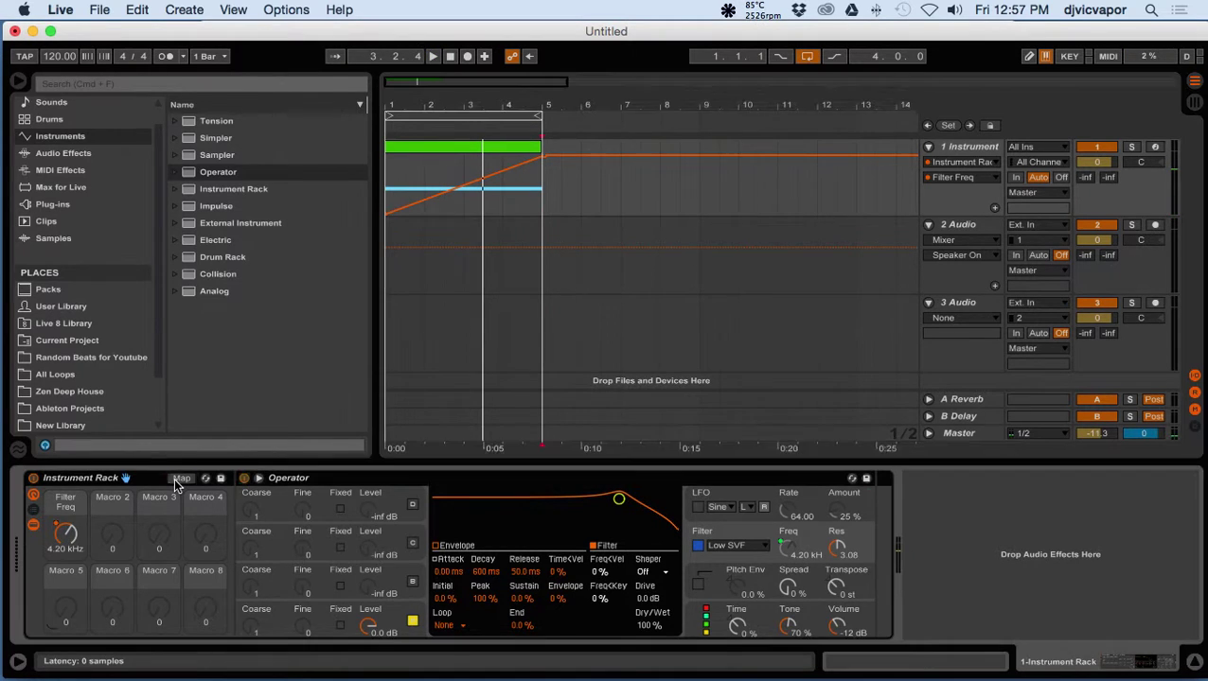
pyautogui.moveTo(314, 121); pyautogui.dragTo(314, 102)
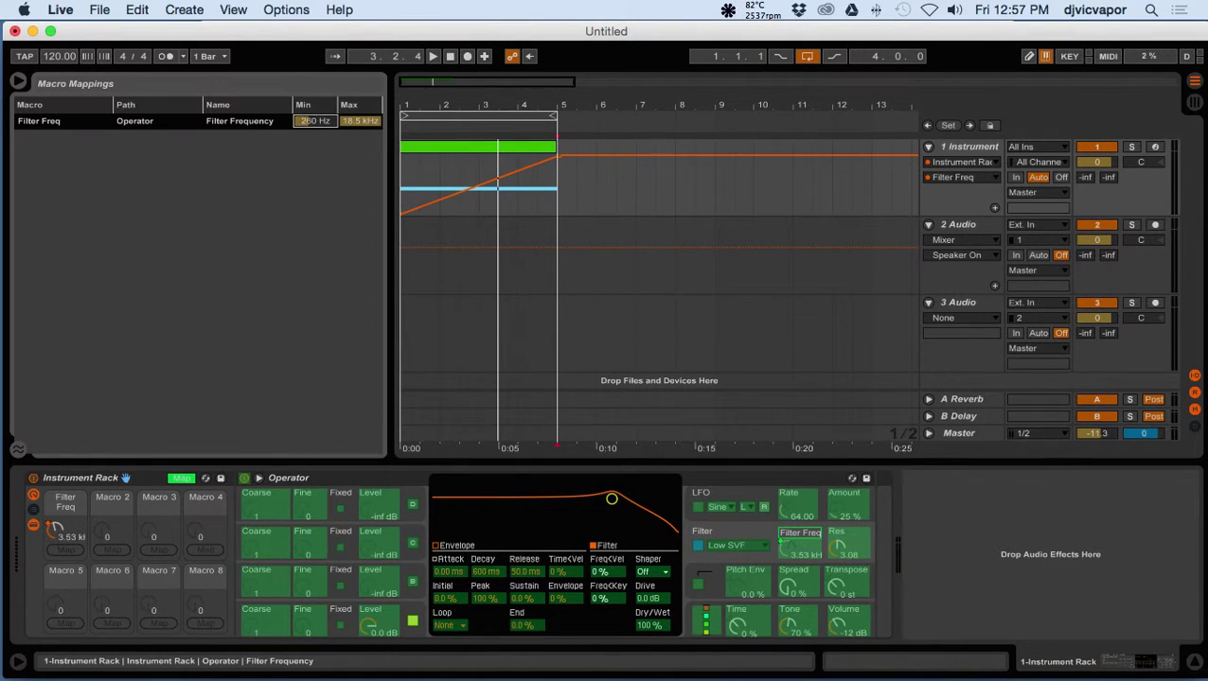
pyautogui.click(419, 120)
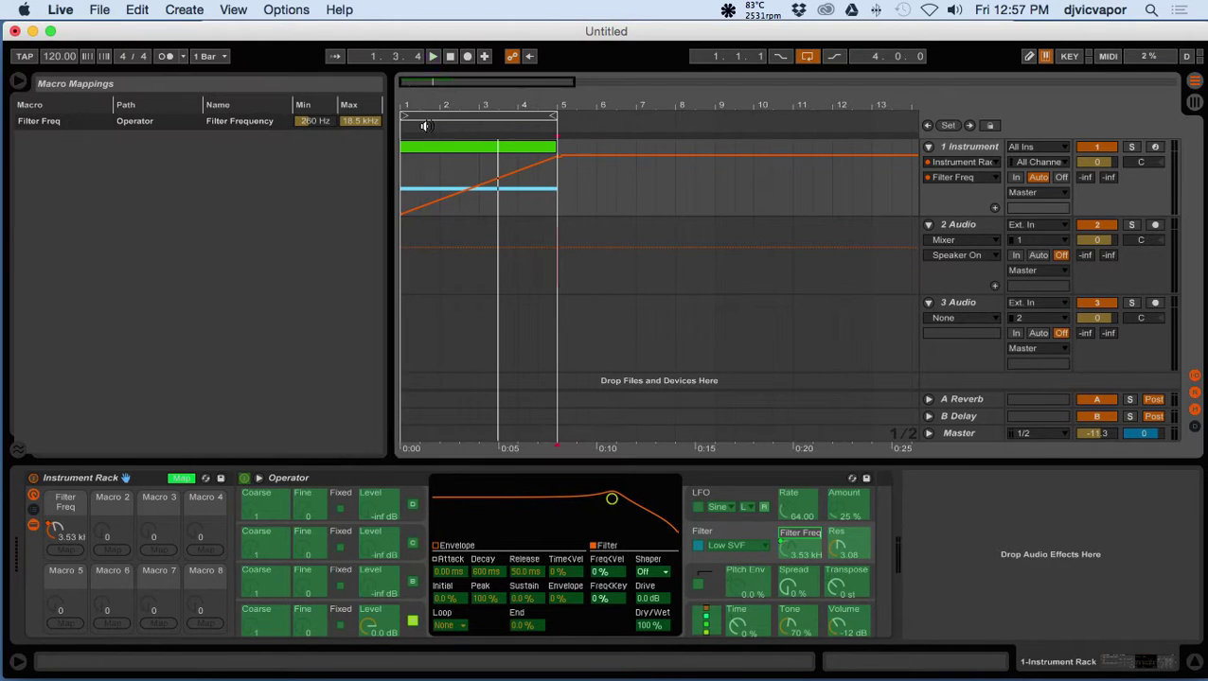
pyautogui.click(179, 479)
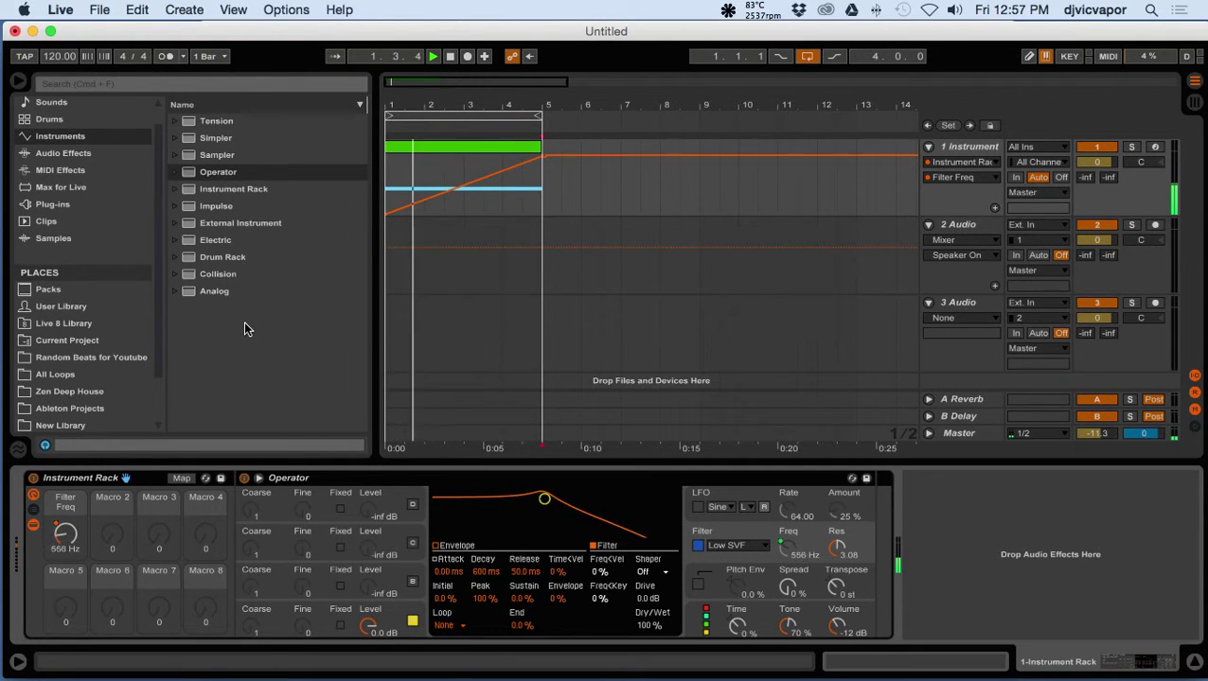
# - Find EQ Eight among the audio effects and add it after Operator inside the Instrument Rack
pyautogui.click(63, 153)
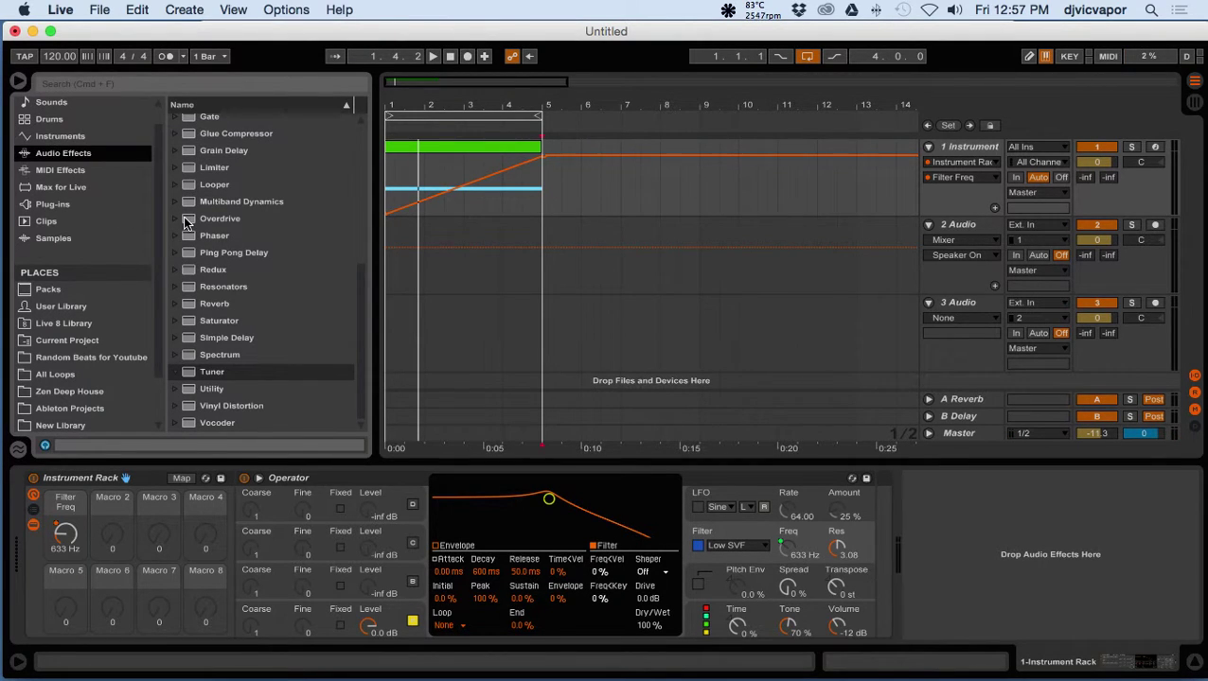
pyautogui.scroll(5, 186, 223)
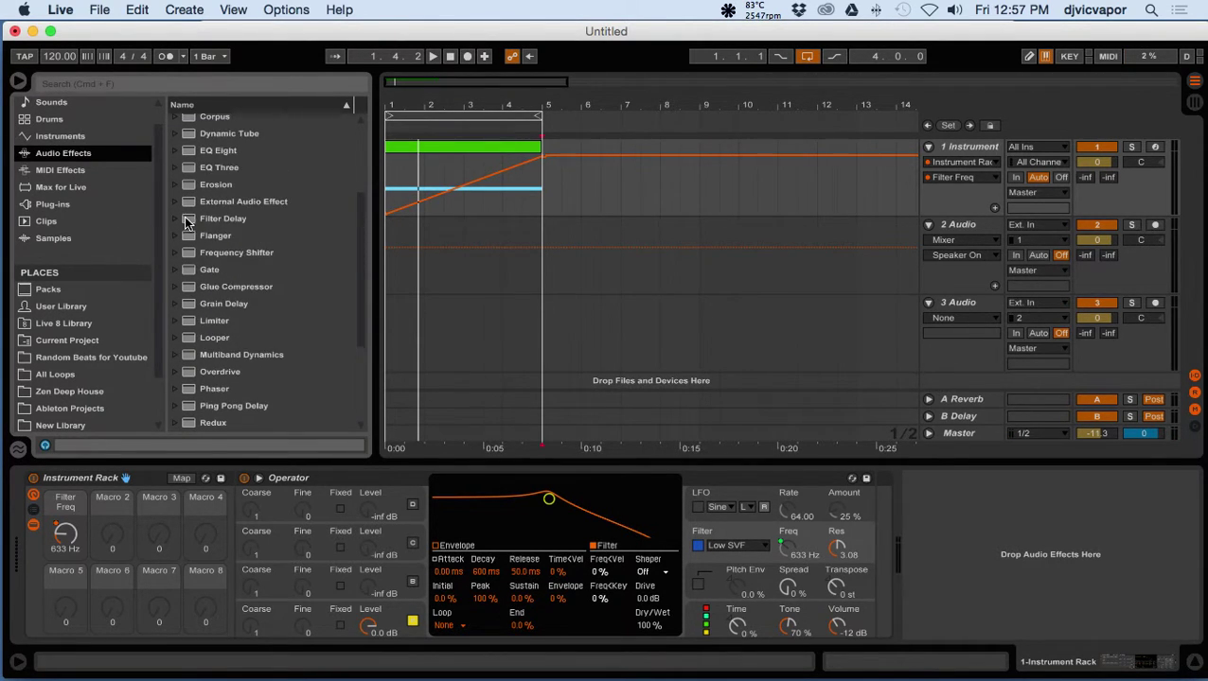
pyautogui.click(192, 150)
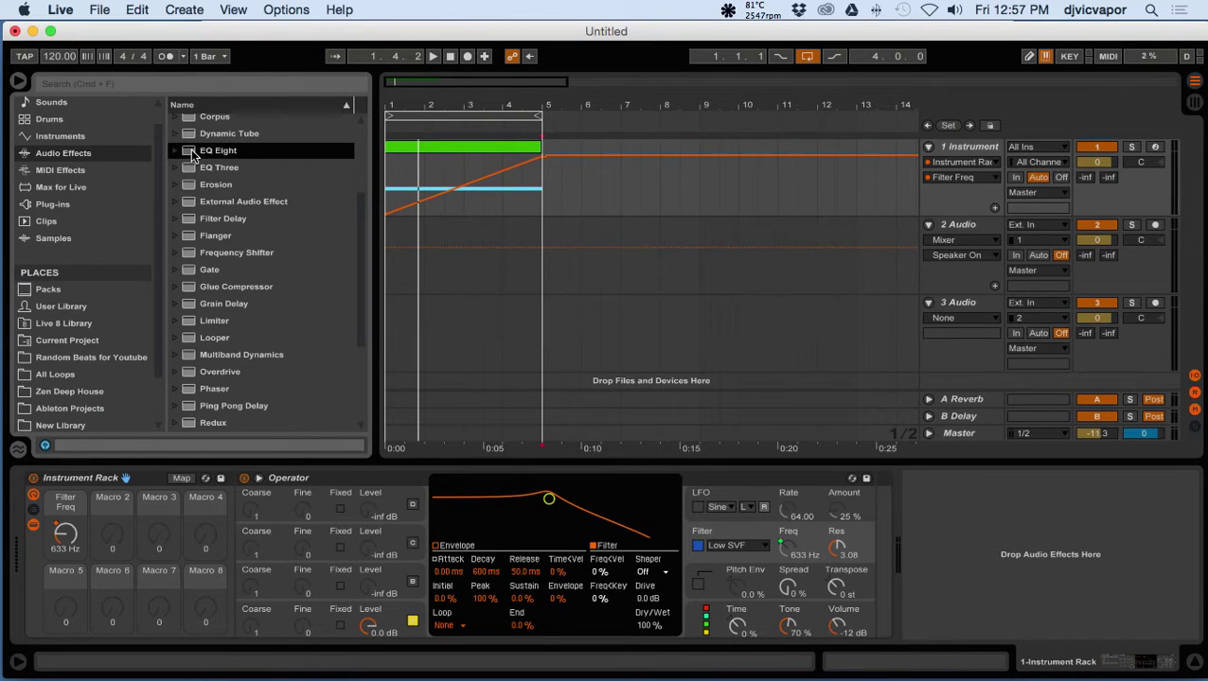
pyautogui.moveTo(857, 476); pyautogui.dragTo(888, 512)
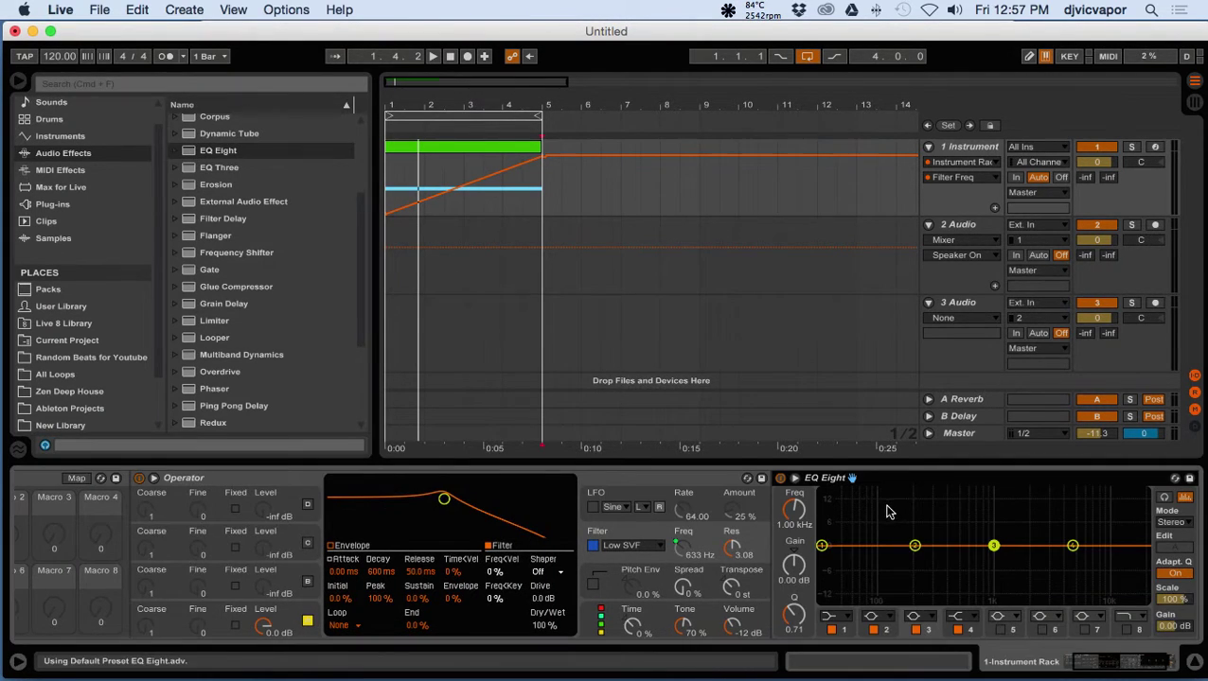
# - Make EQ Eight's band 1 a 12 dB low-cut filter at 300 Hz with a Q of 0.85, adjusting it while the loop plays
pyautogui.click(837, 620)
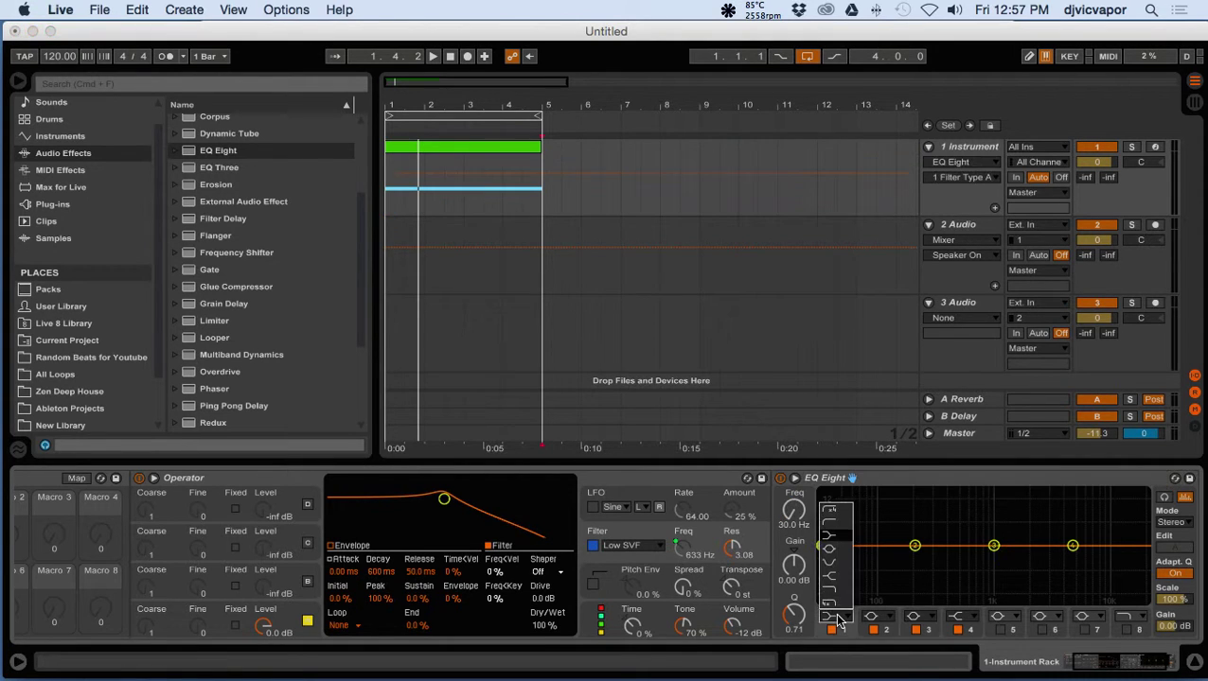
pyautogui.click(833, 527)
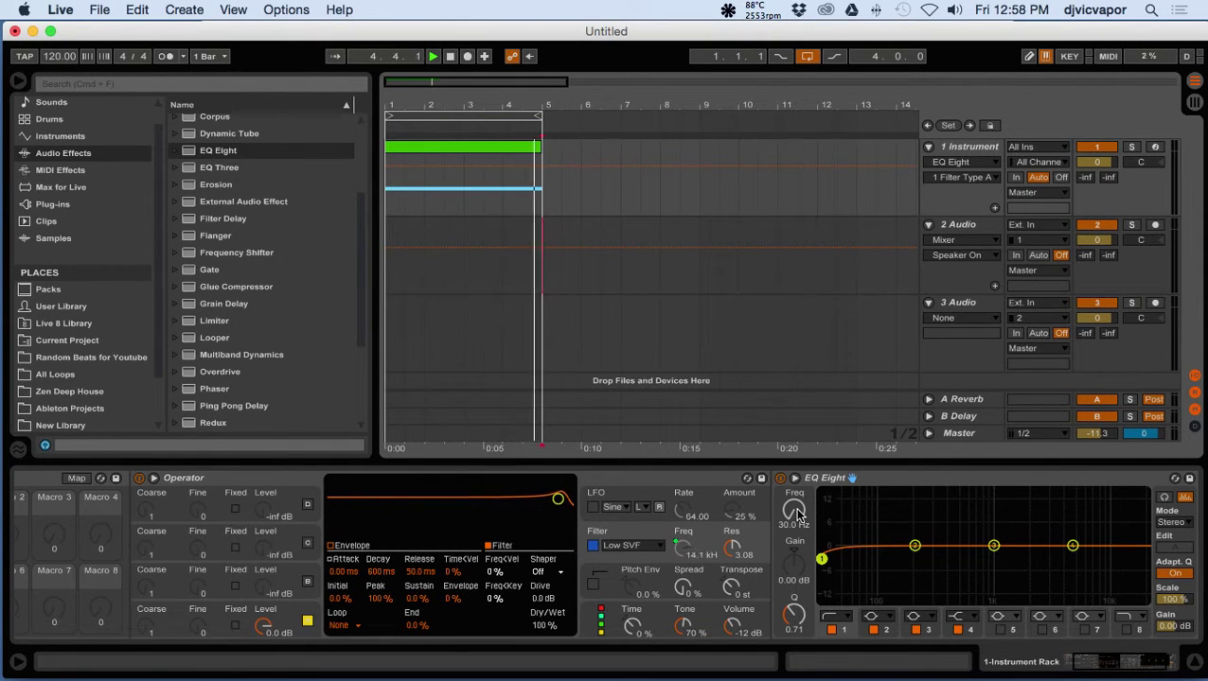
pyautogui.moveTo(797, 512); pyautogui.dragTo(796, 451)
pyautogui.moveTo(797, 598); pyautogui.dragTo(797, 587)
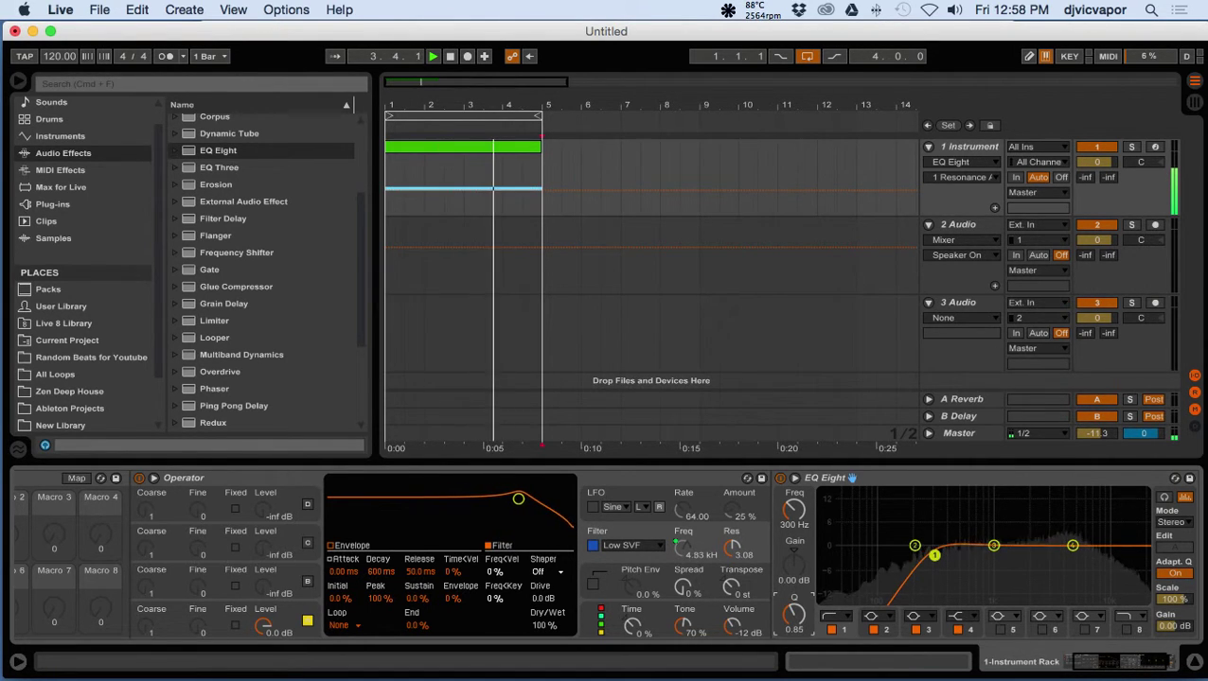
pyautogui.moveTo(793, 610); pyautogui.dragTo(793, 618)
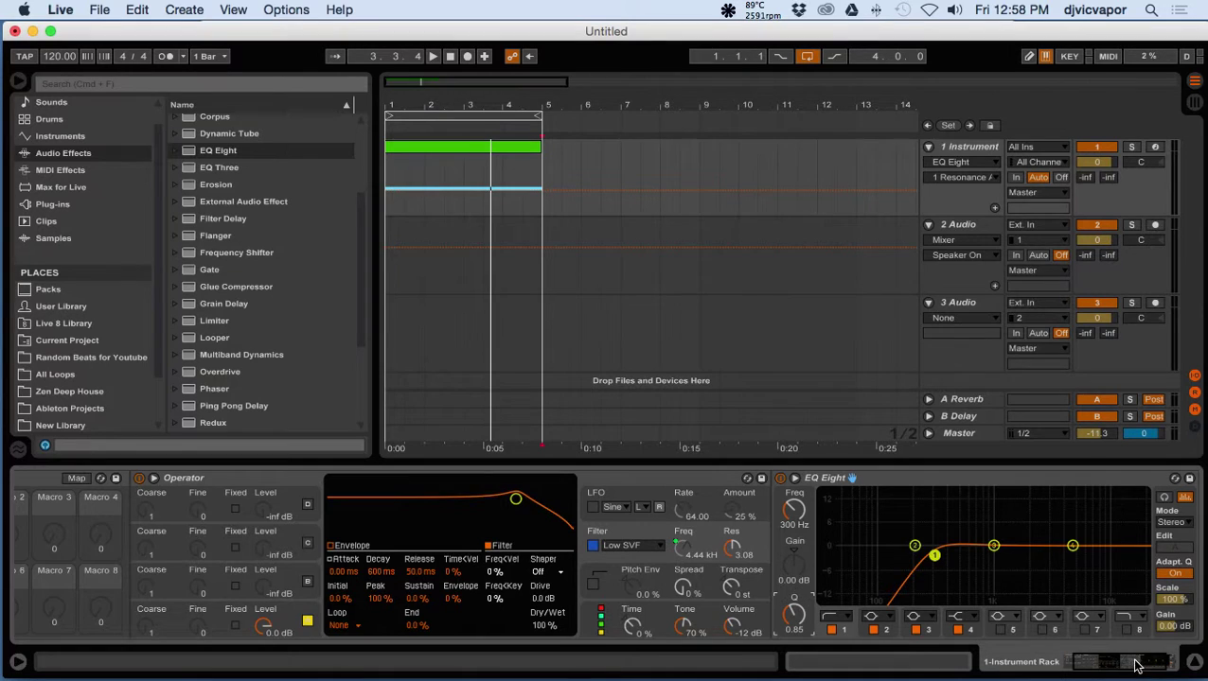
# - Add a Reverb after EQ Eight inside the Instrument Rack and set its quality to High
pyautogui.moveTo(1134, 662); pyautogui.dragTo(1192, 662)
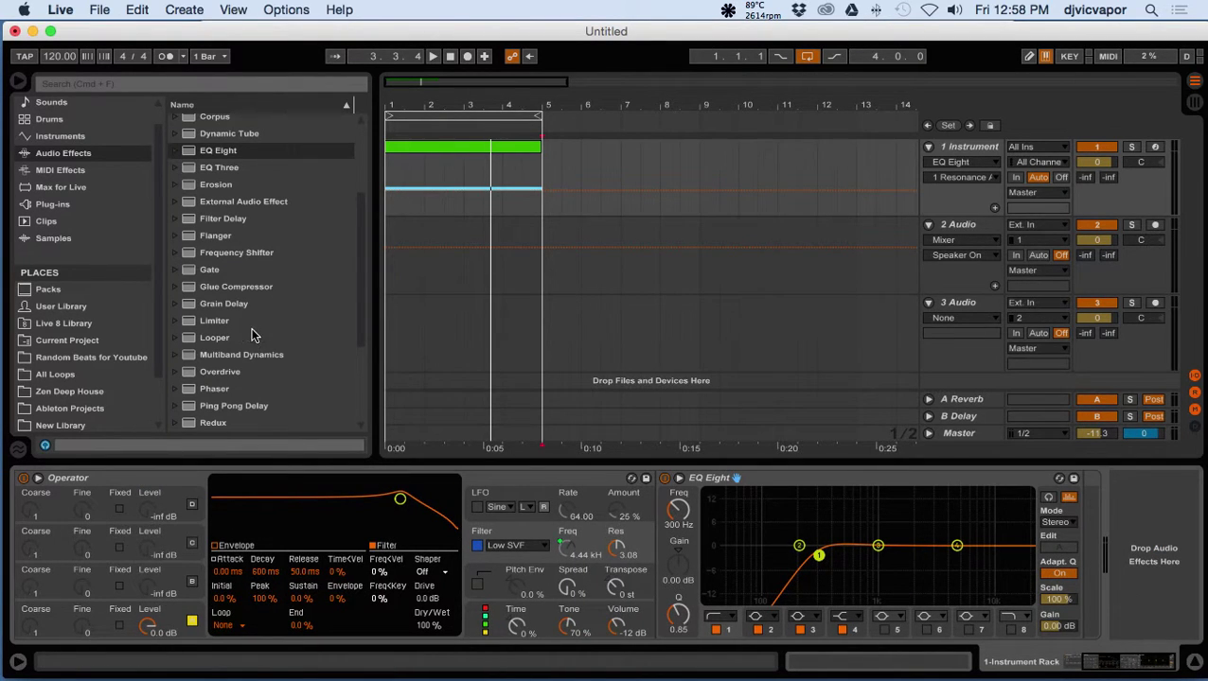
pyautogui.scroll(-4, 220, 349)
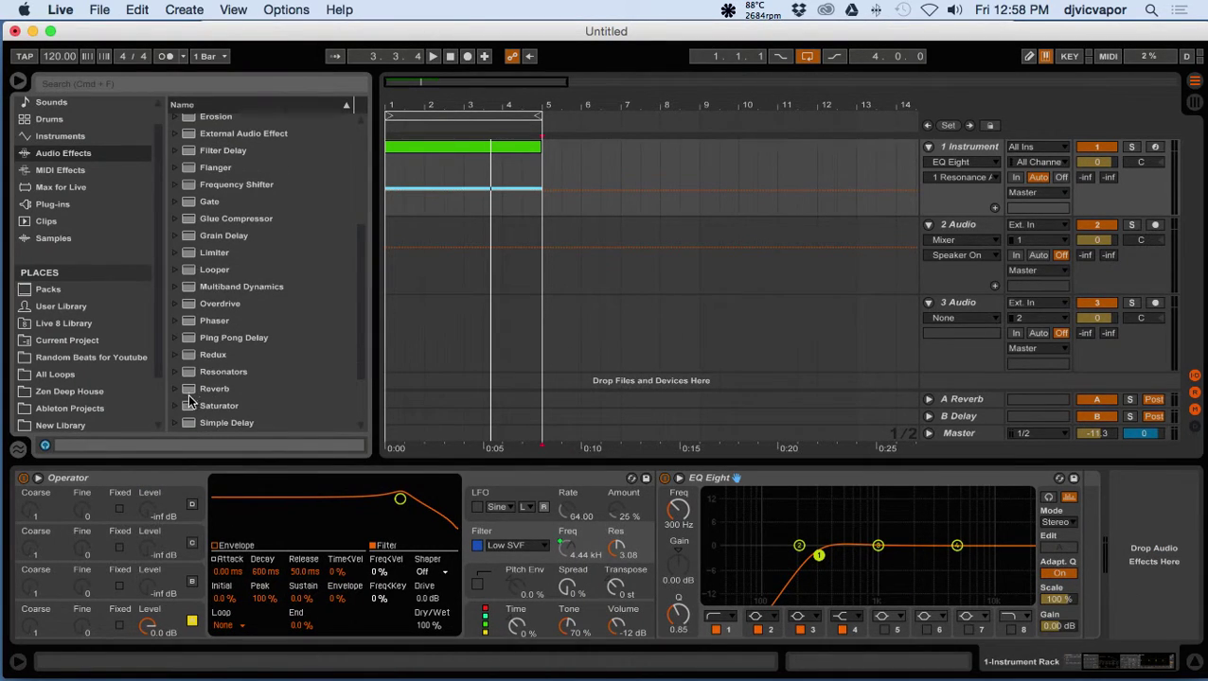
pyautogui.moveTo(185, 387); pyautogui.dragTo(478, 417)
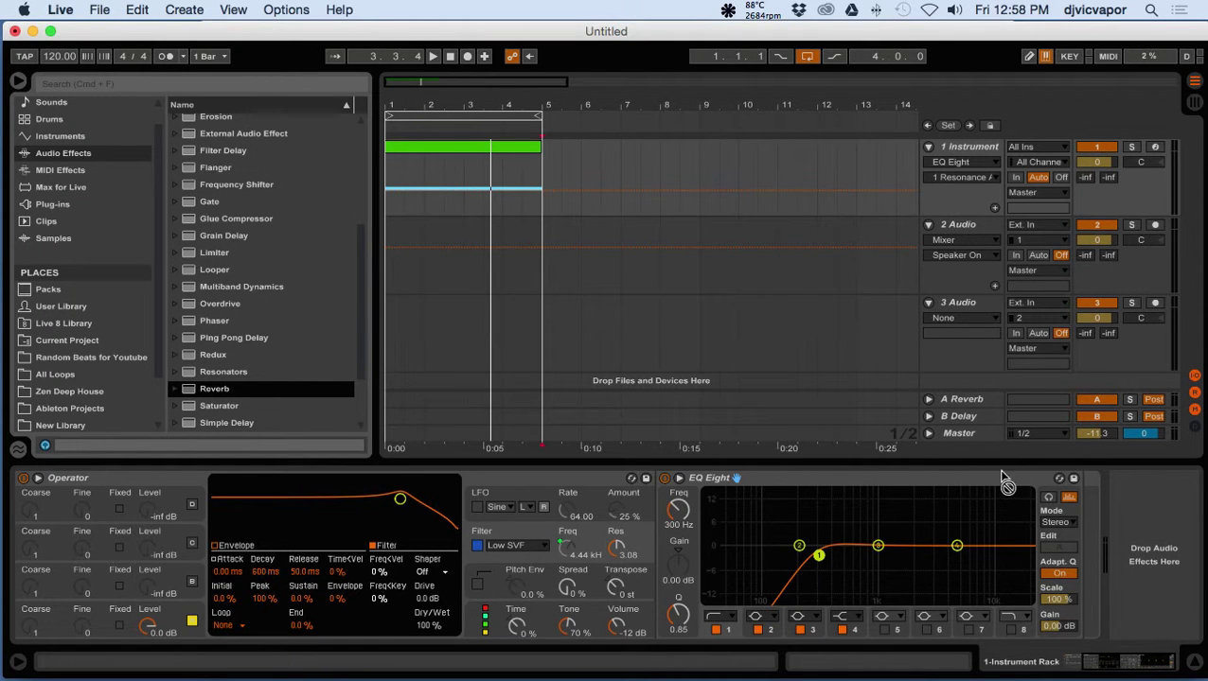
pyautogui.moveTo(1005, 482); pyautogui.dragTo(1082, 515)
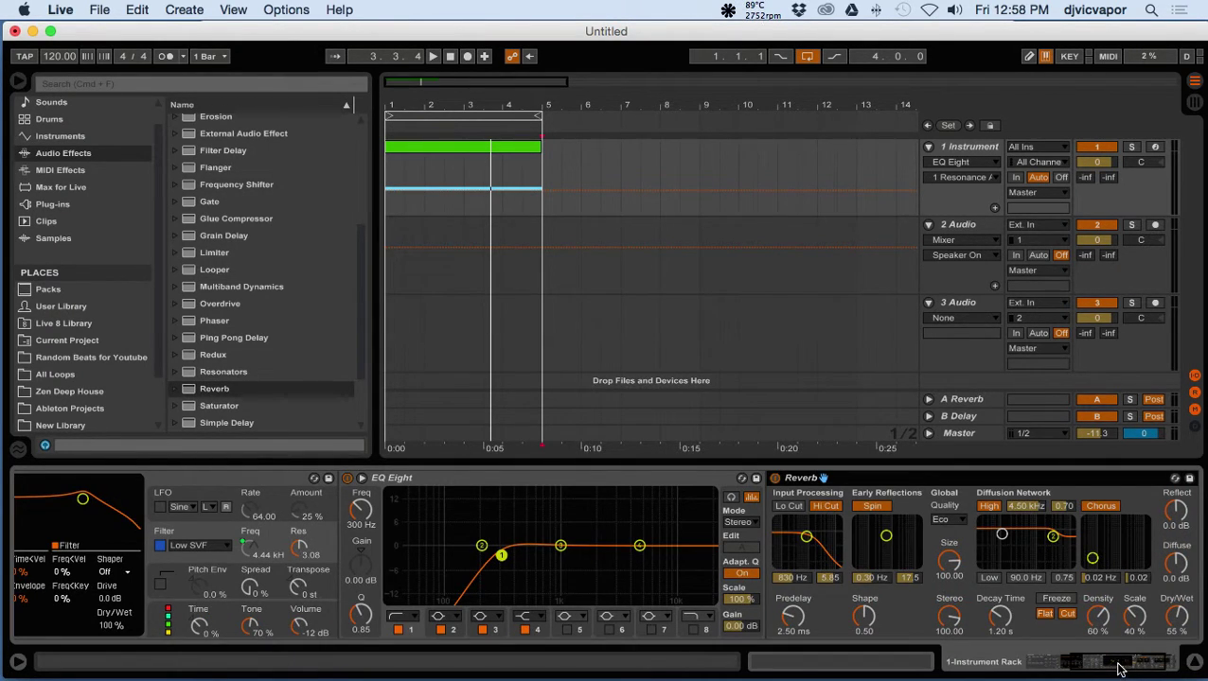
pyautogui.moveTo(1118, 669); pyautogui.dragTo(1139, 669)
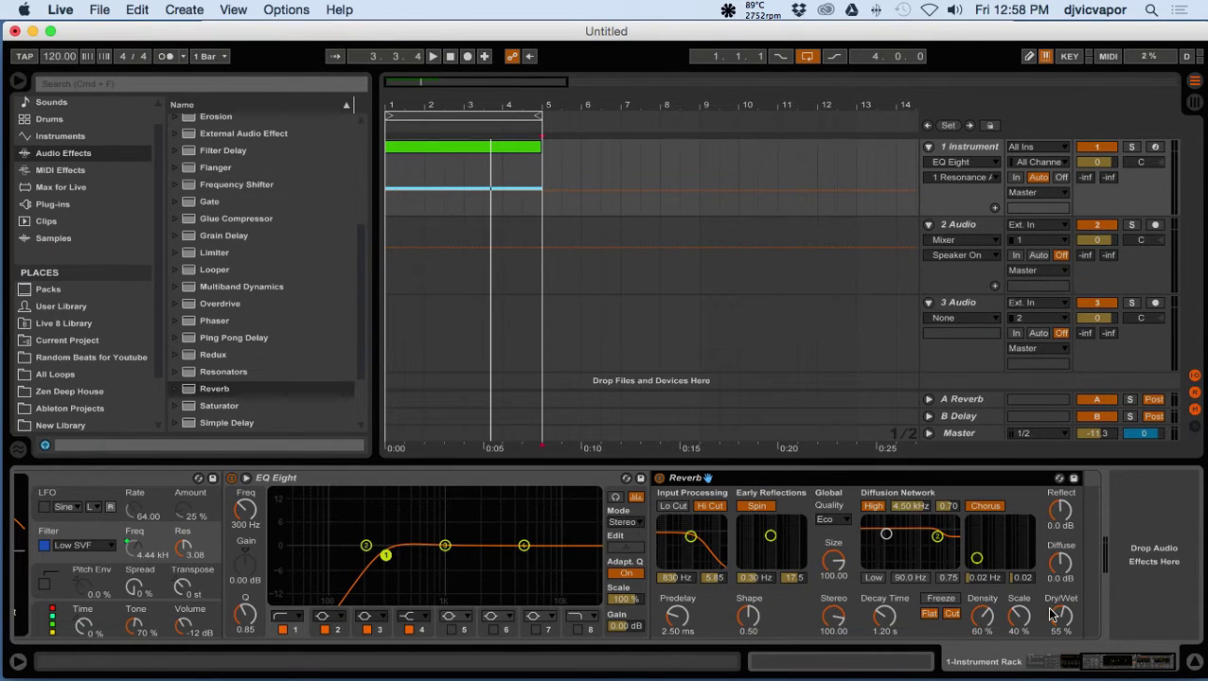
pyautogui.click(832, 522)
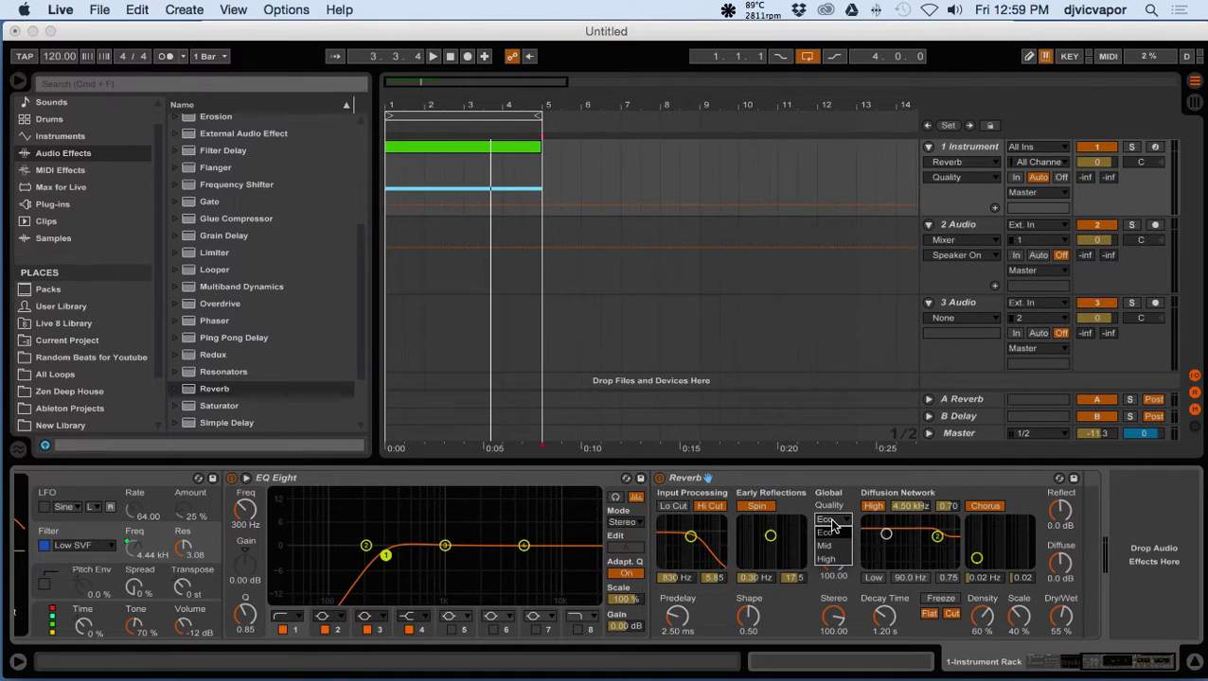
pyautogui.click(830, 561)
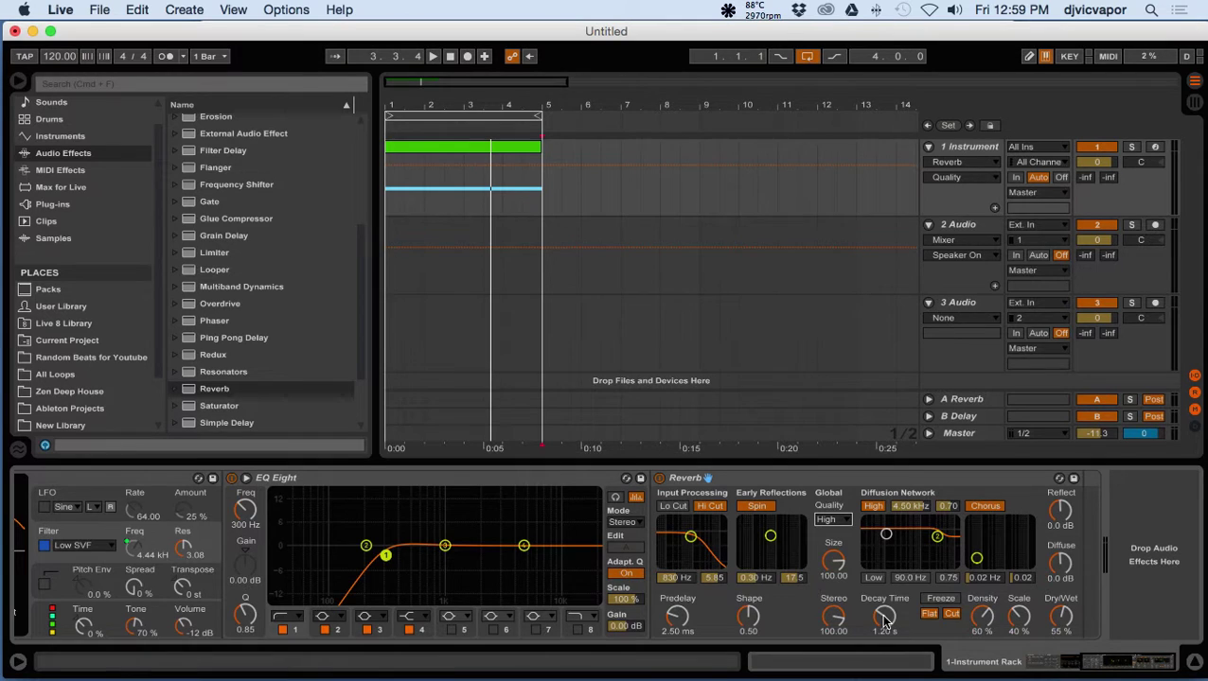
# - Play the loop from the start and set the Reverb's decay time to 3.46 s and its dry/wet to 50 %
pyautogui.click(398, 126)
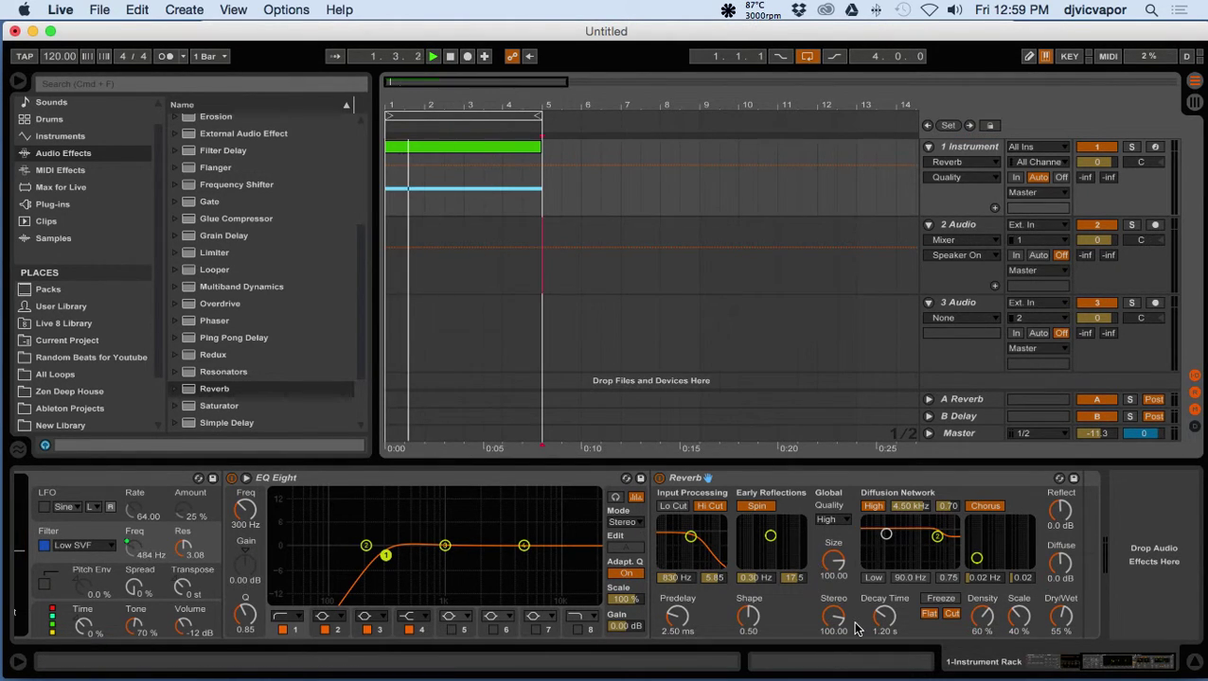
pyautogui.moveTo(885, 620); pyautogui.dragTo(885, 606)
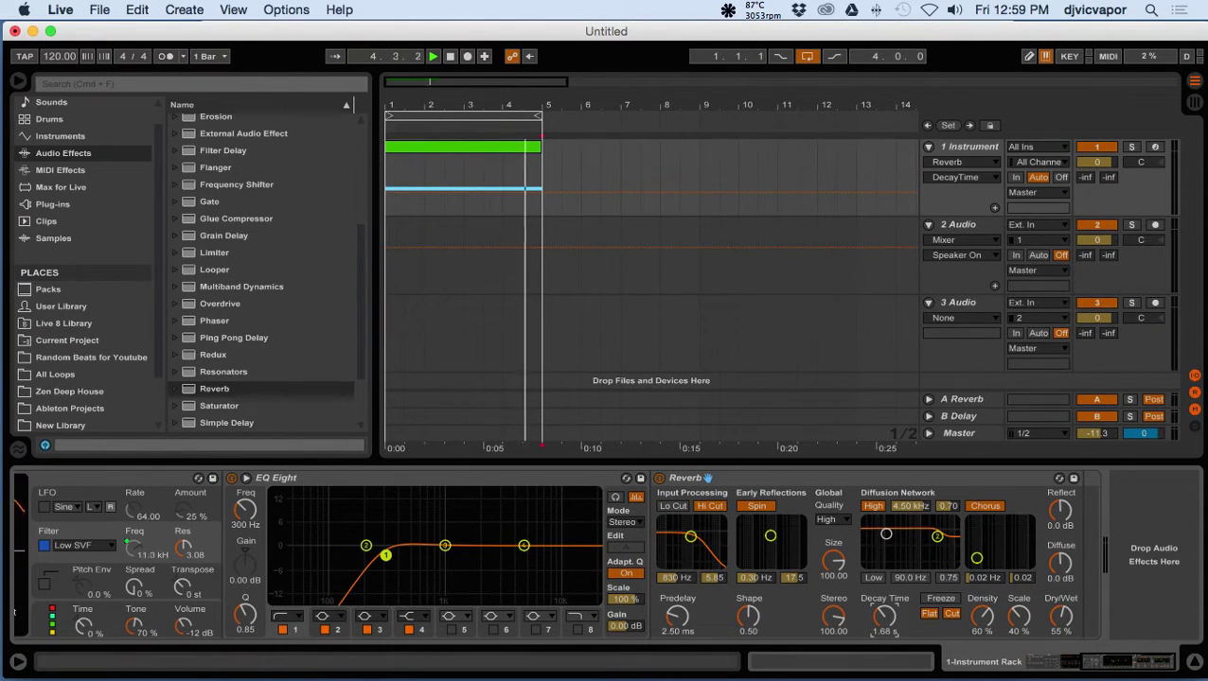
pyautogui.moveTo(885, 617); pyautogui.dragTo(885, 594)
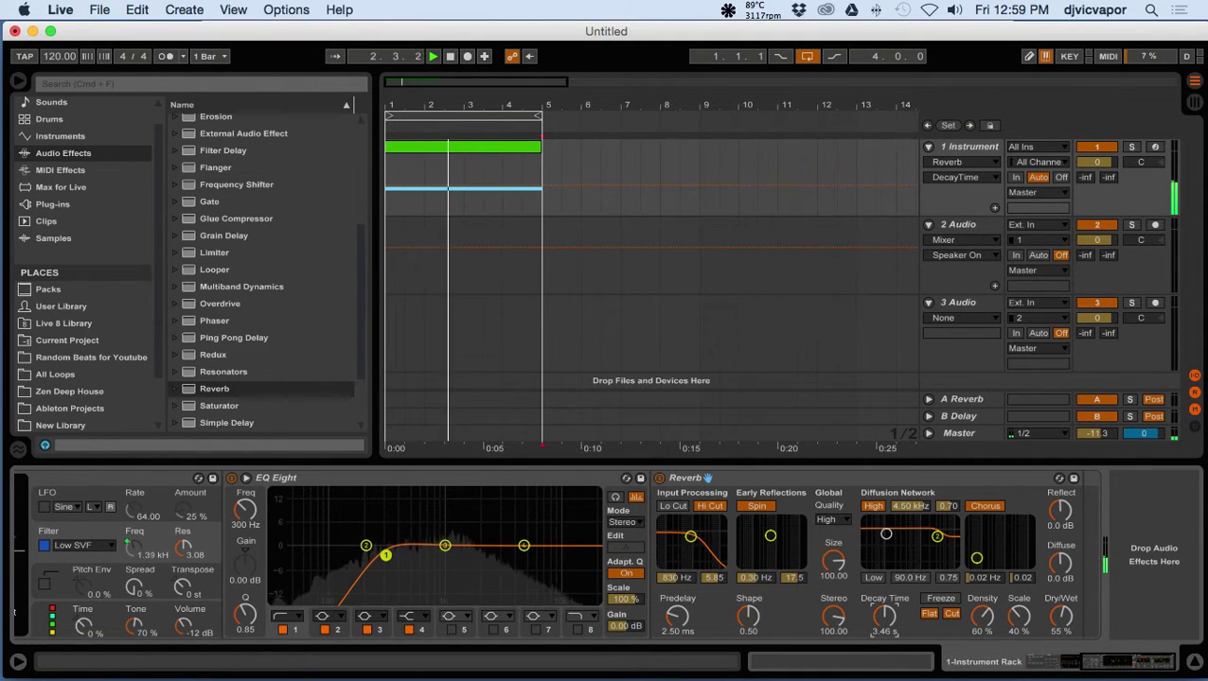
pyautogui.moveTo(1062, 627); pyautogui.dragTo(1063, 617)
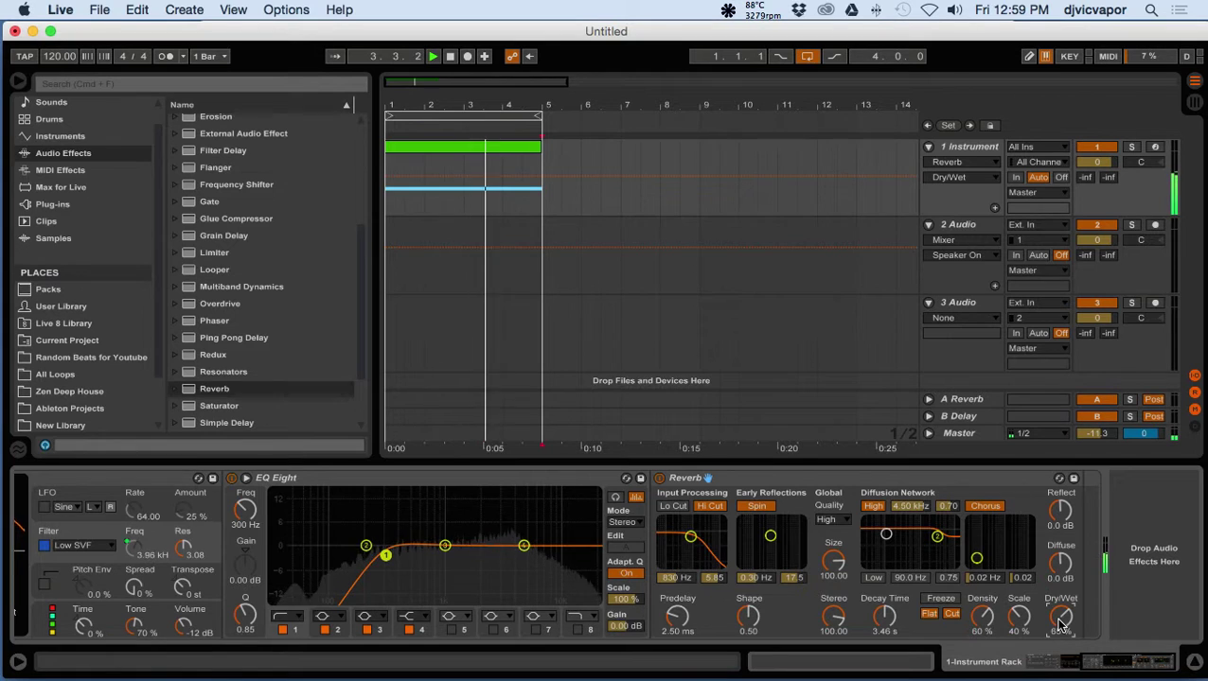
pyautogui.moveTo(1059, 620); pyautogui.dragTo(1059, 639)
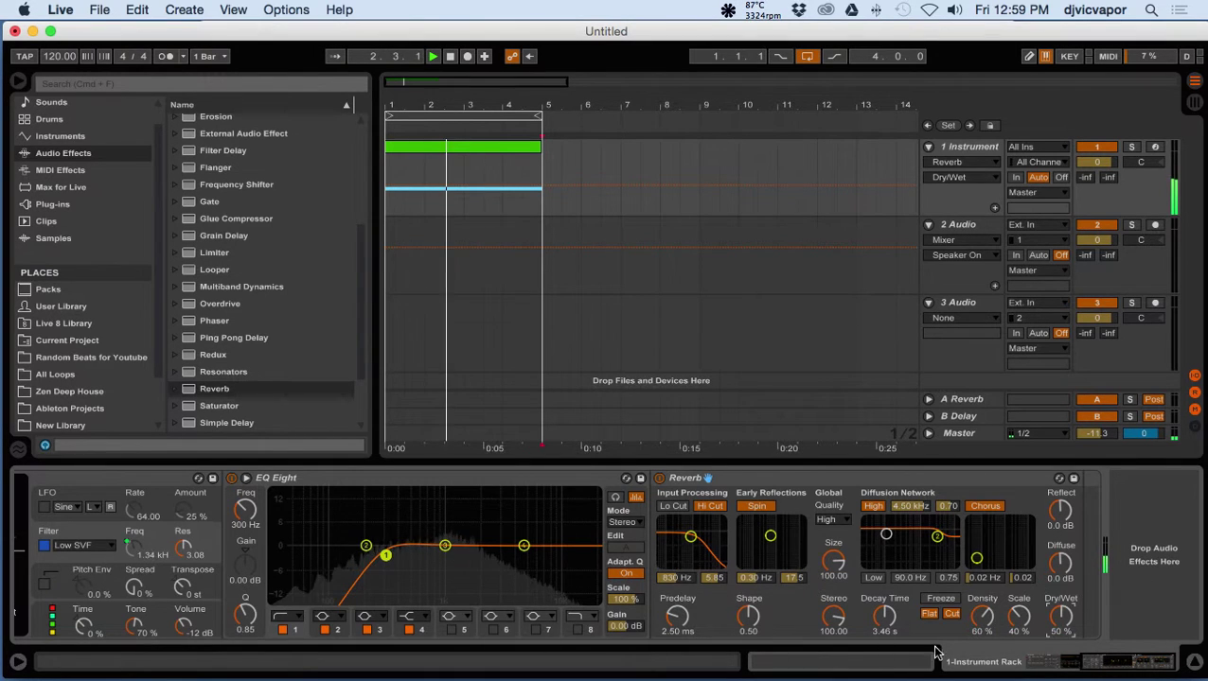
# - Show Operator's LFO settings, turn the LFO on, and stop playback
pyautogui.moveTo(1101, 662); pyautogui.dragTo(1060, 662)
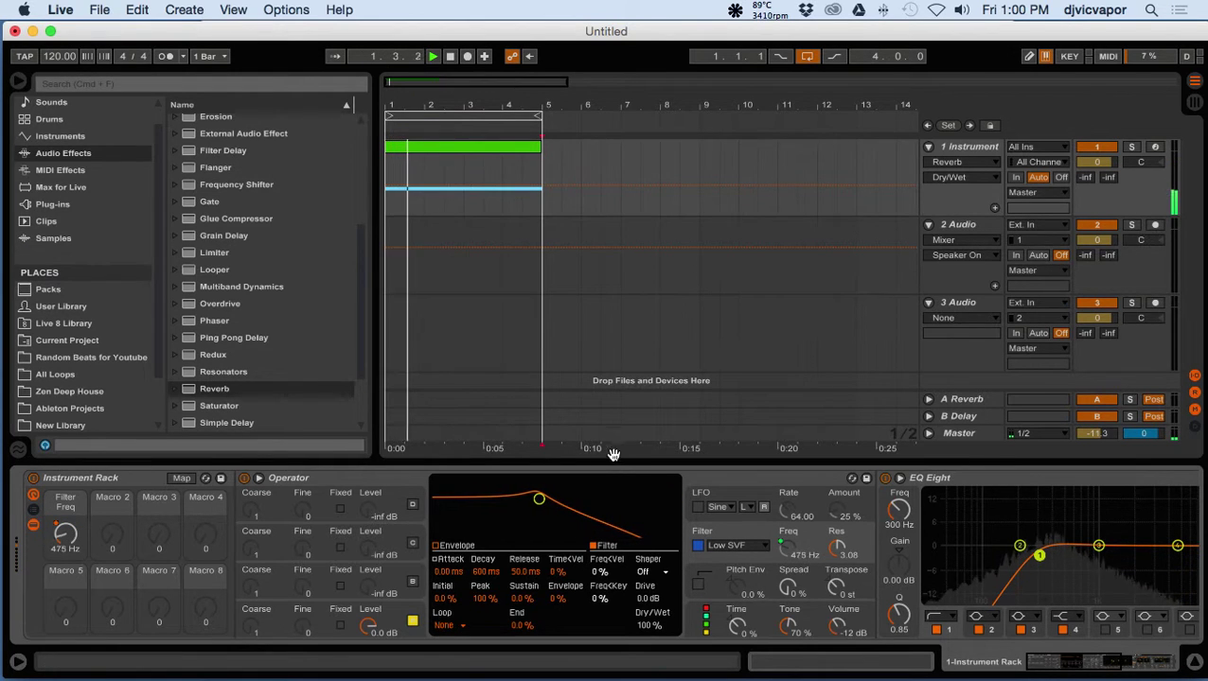
pyautogui.click(700, 508)
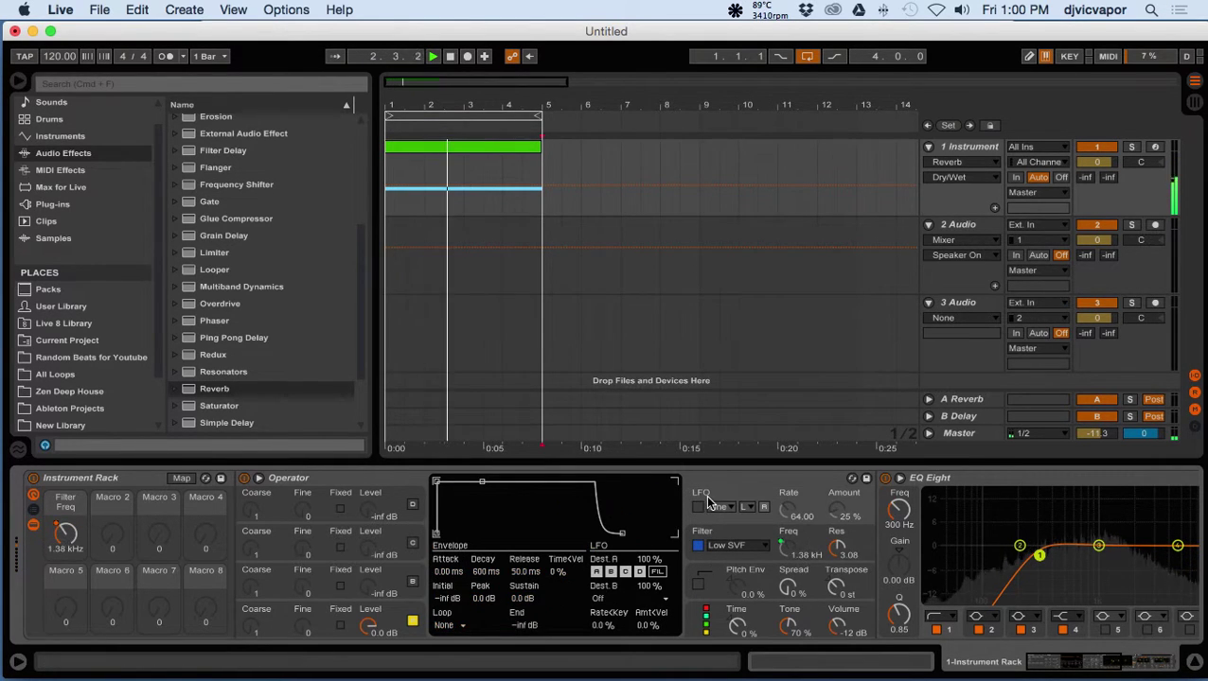
pyautogui.click(699, 507)
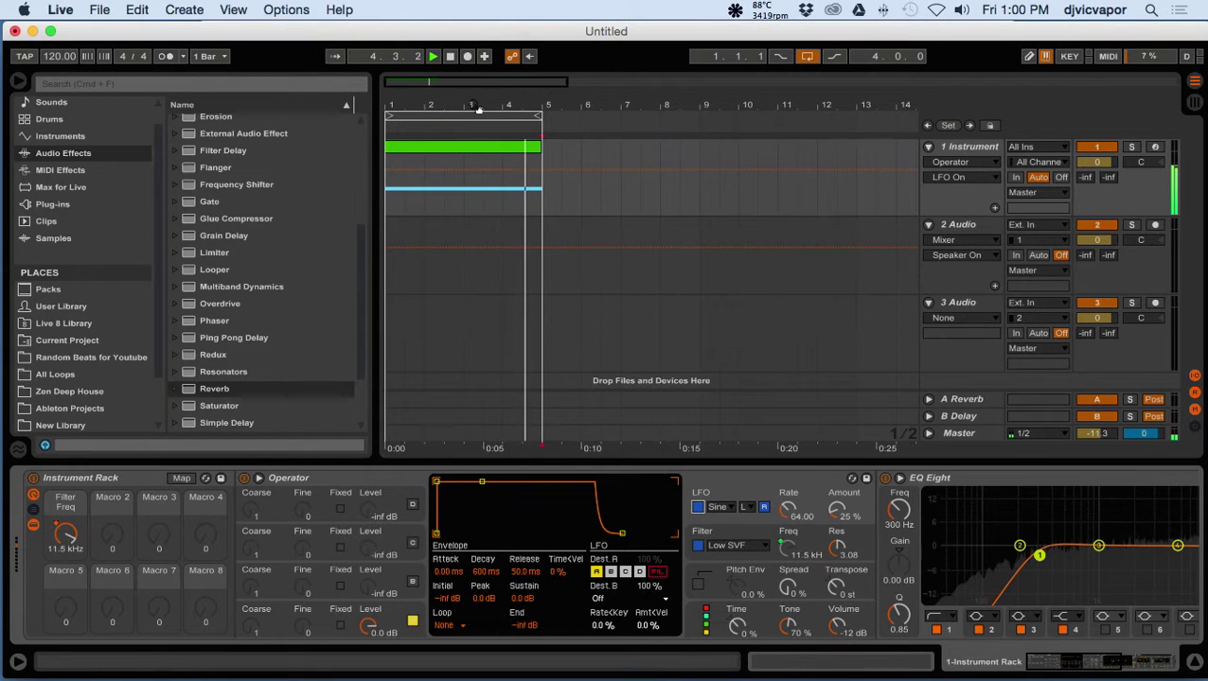
pyautogui.click(451, 56)
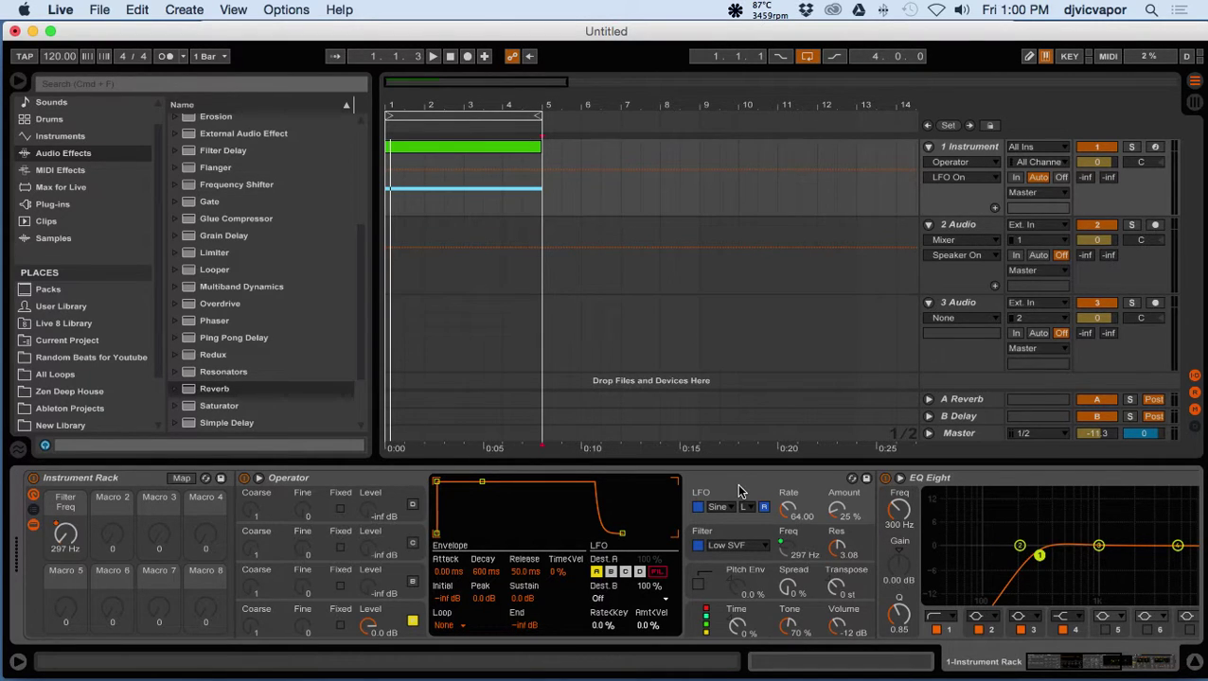
# - Compare Operator's filter and LFO settings, ending on the LFO's display
pyautogui.click(728, 535)
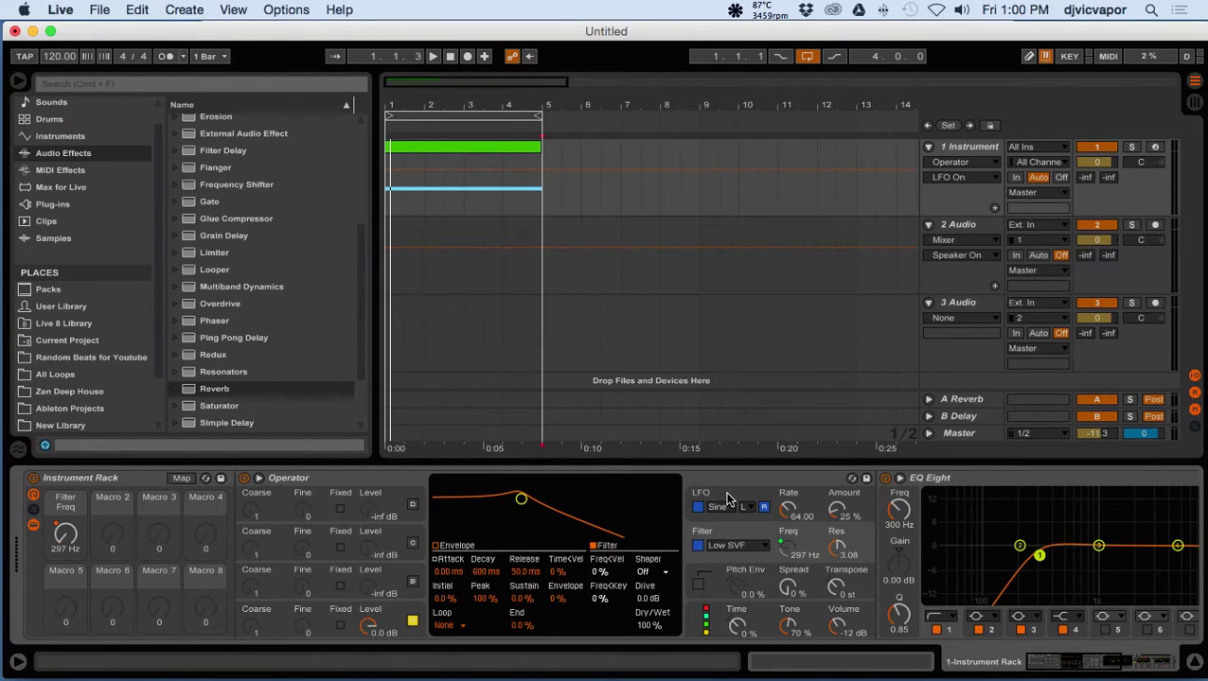
pyautogui.click(728, 499)
pyautogui.click(730, 532)
pyautogui.click(733, 500)
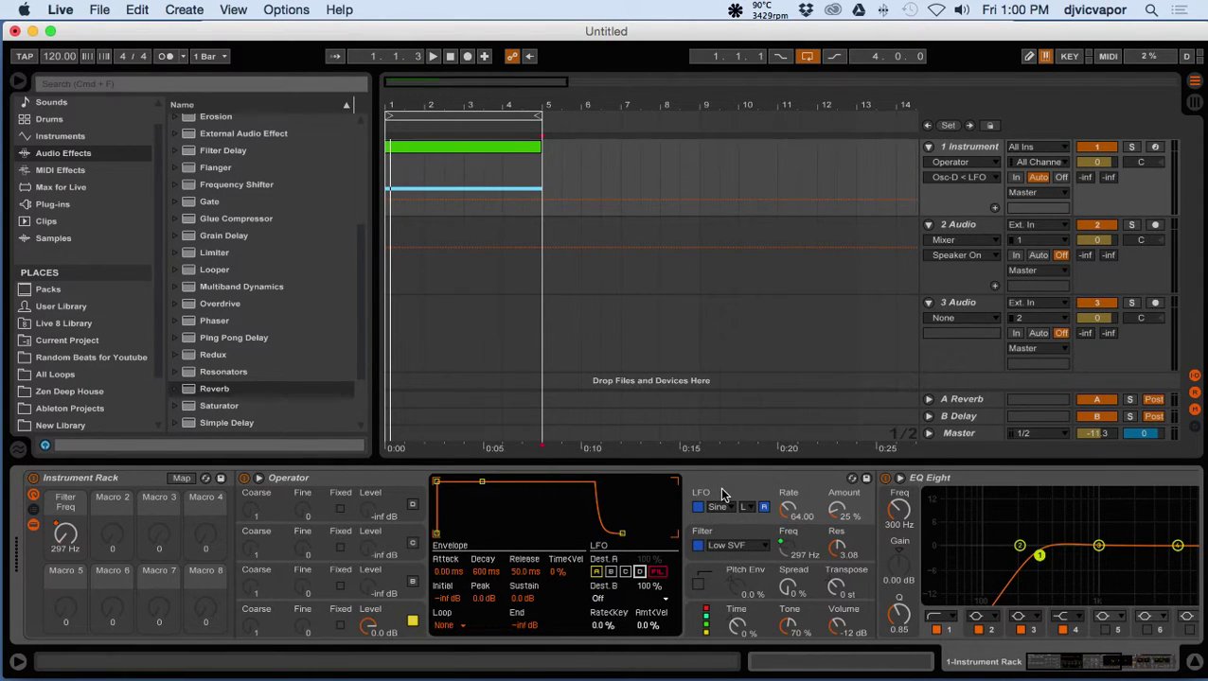
pyautogui.click(725, 541)
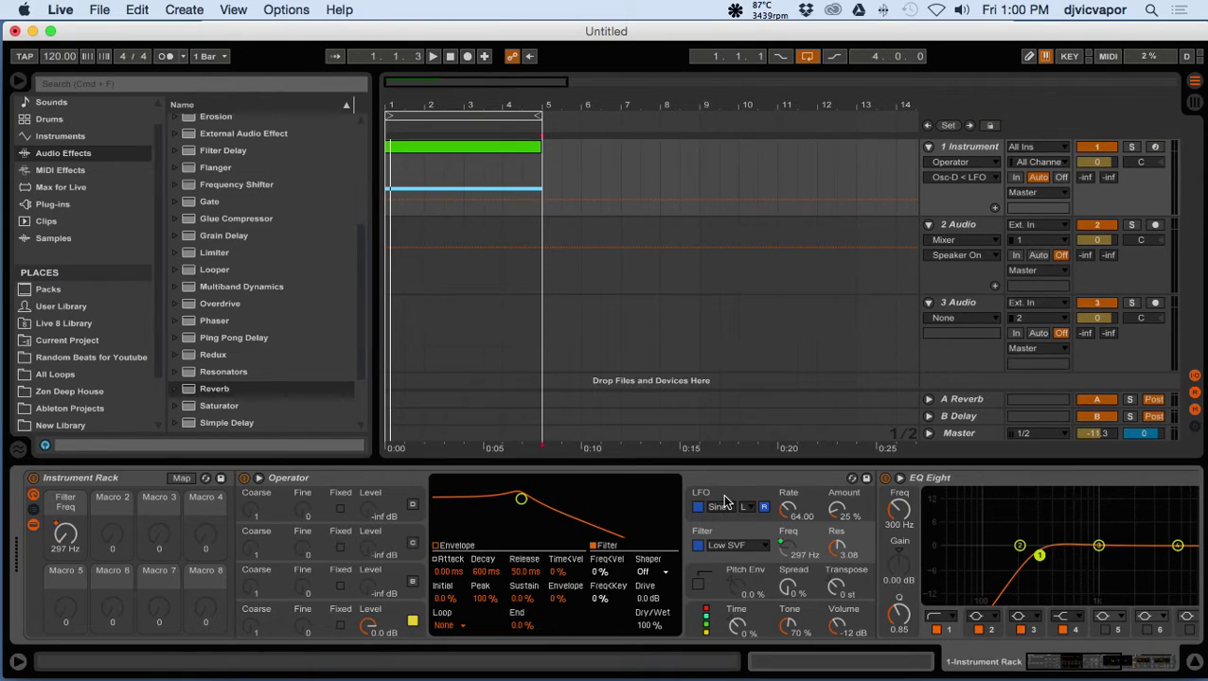
pyautogui.click(725, 502)
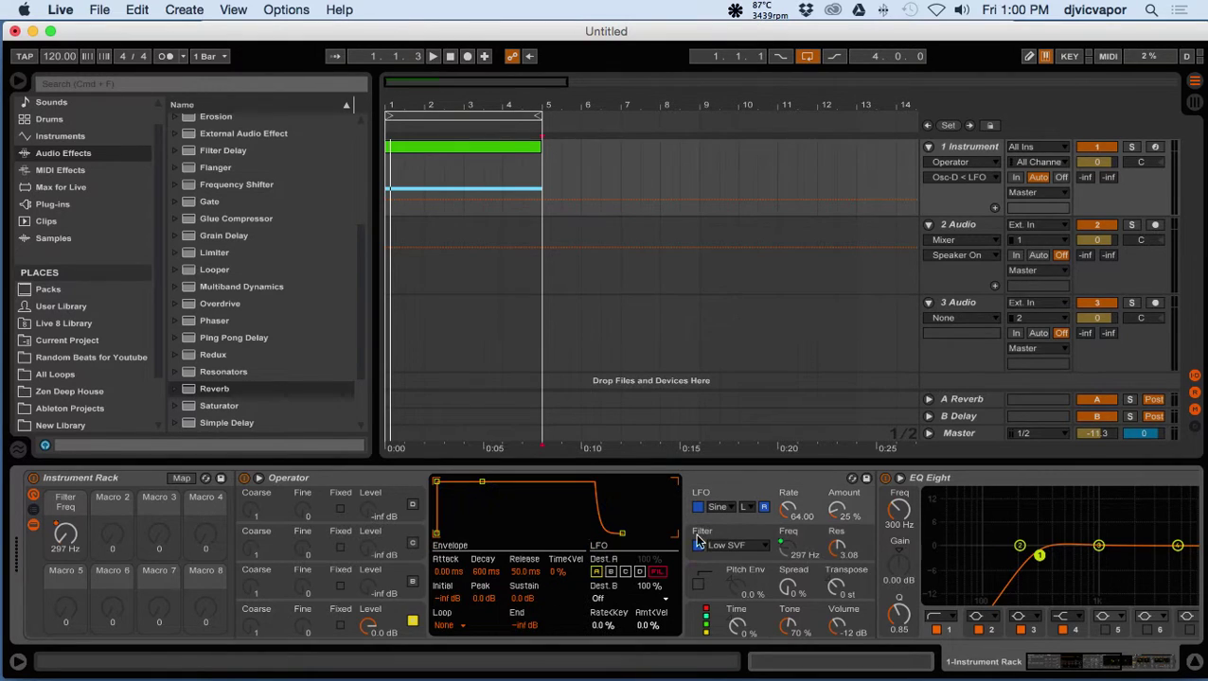
# - Set Operator's LFO destination B to OSC Volume A and the LFO amount to 100 %
pyautogui.click(602, 599)
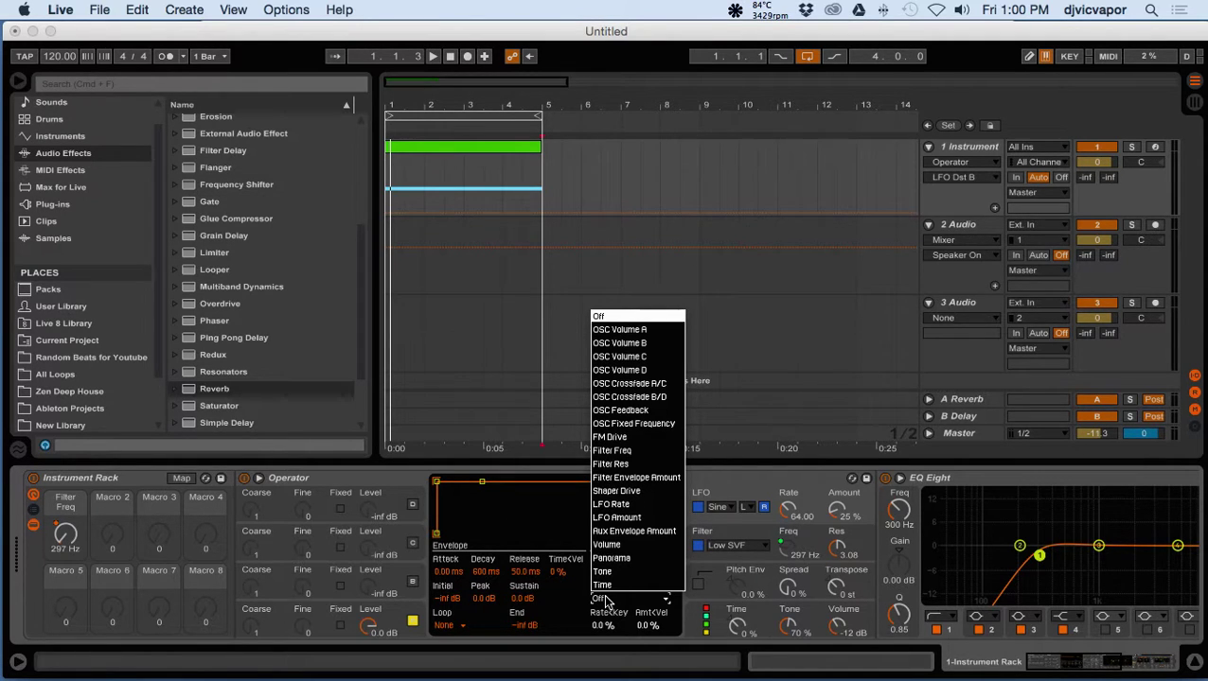
pyautogui.click(624, 330)
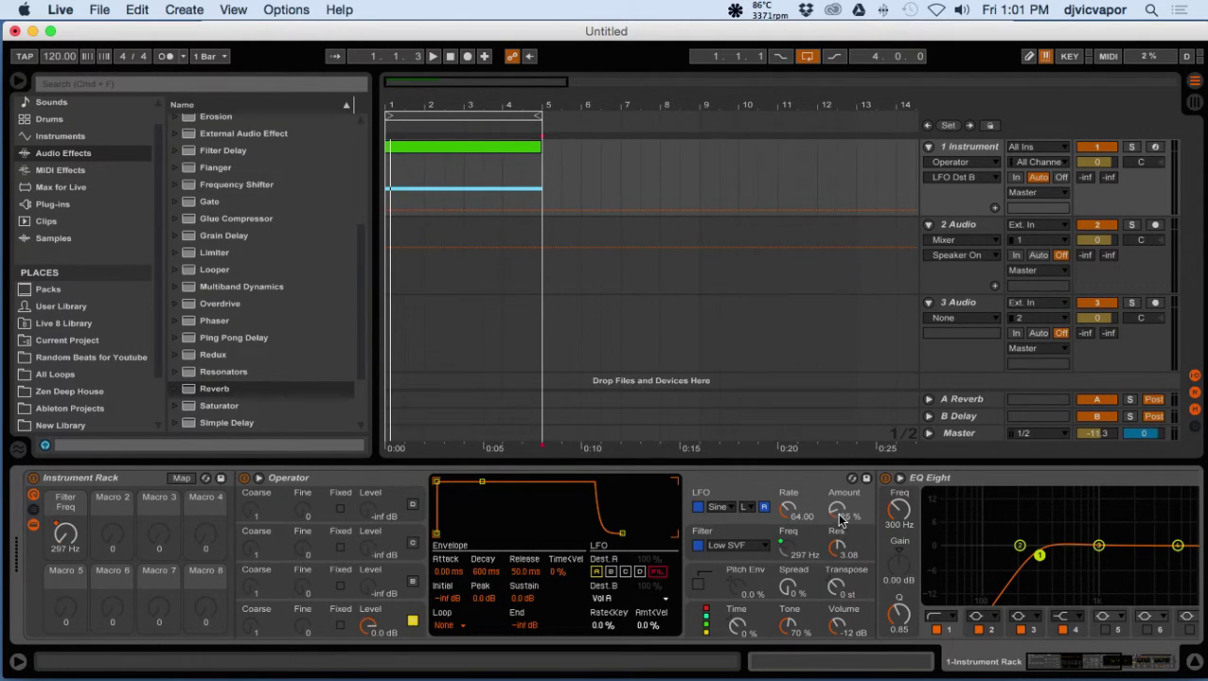
pyautogui.moveTo(837, 510); pyautogui.dragTo(836, 439)
# - Play the loop, raise Operator's LFO rate to about 93.74 while listening, and stop playback
pyautogui.click(432, 56)
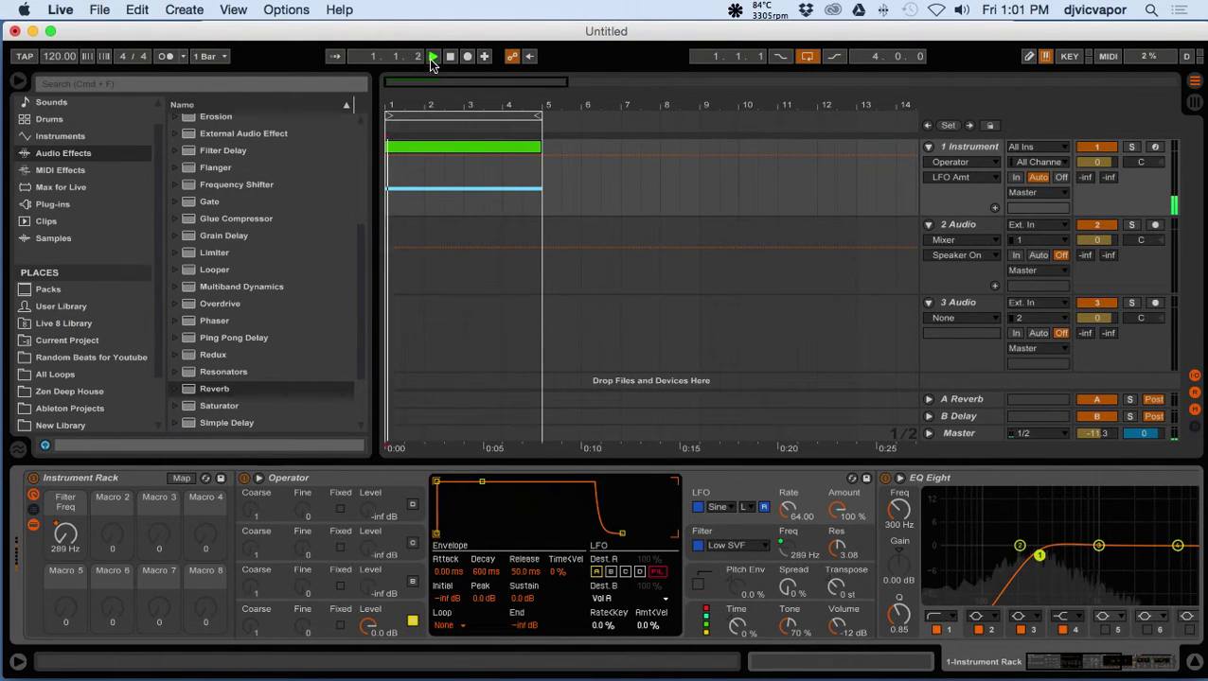
pyautogui.click(788, 510)
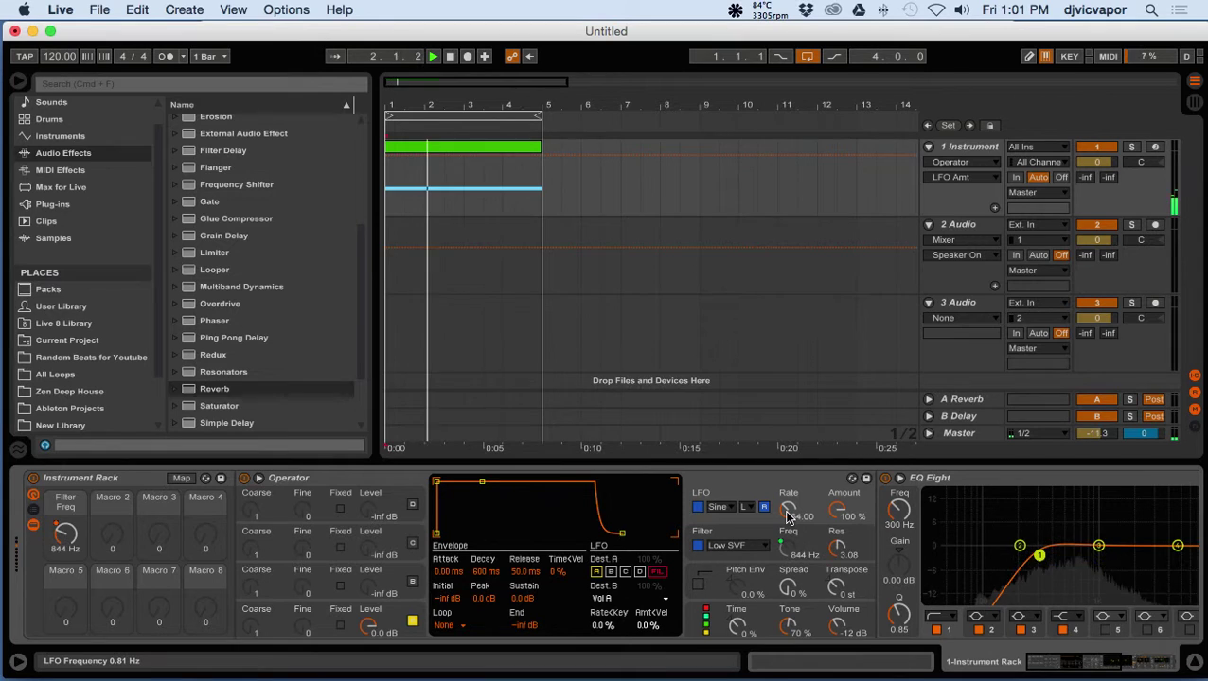
pyautogui.moveTo(788, 510); pyautogui.dragTo(789, 482)
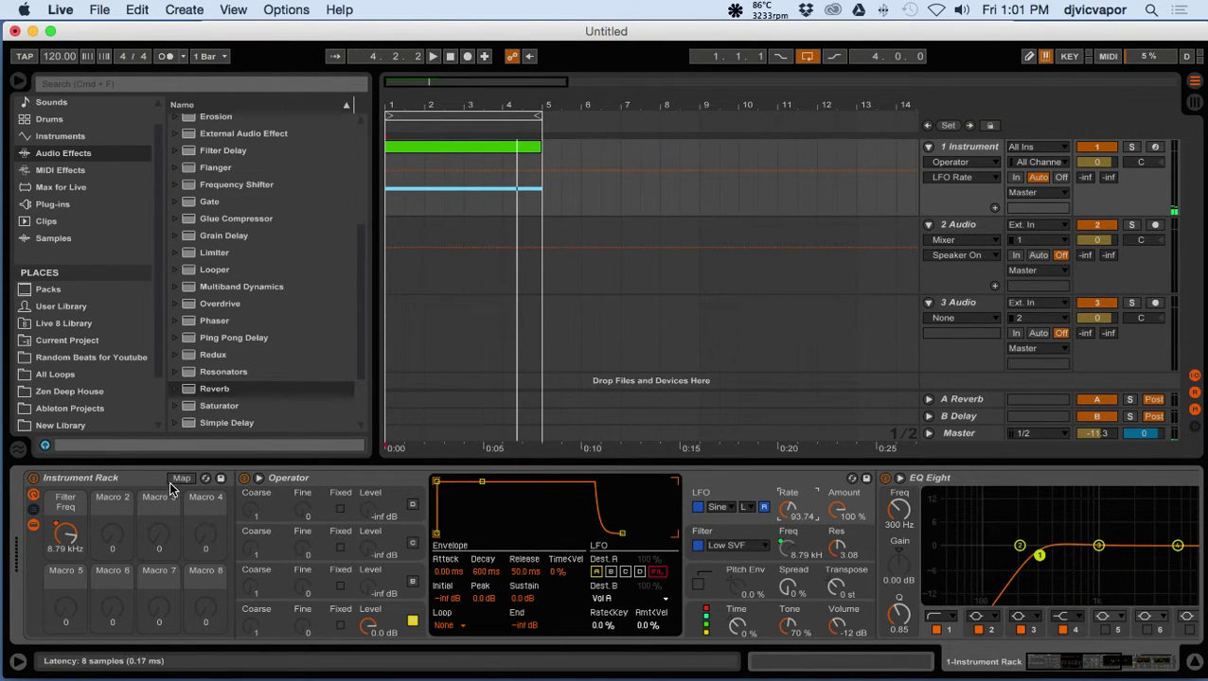
# - Map Operator's LFO rate to the rack's first macro alongside the filter frequency
pyautogui.click(179, 479)
pyautogui.click(788, 513)
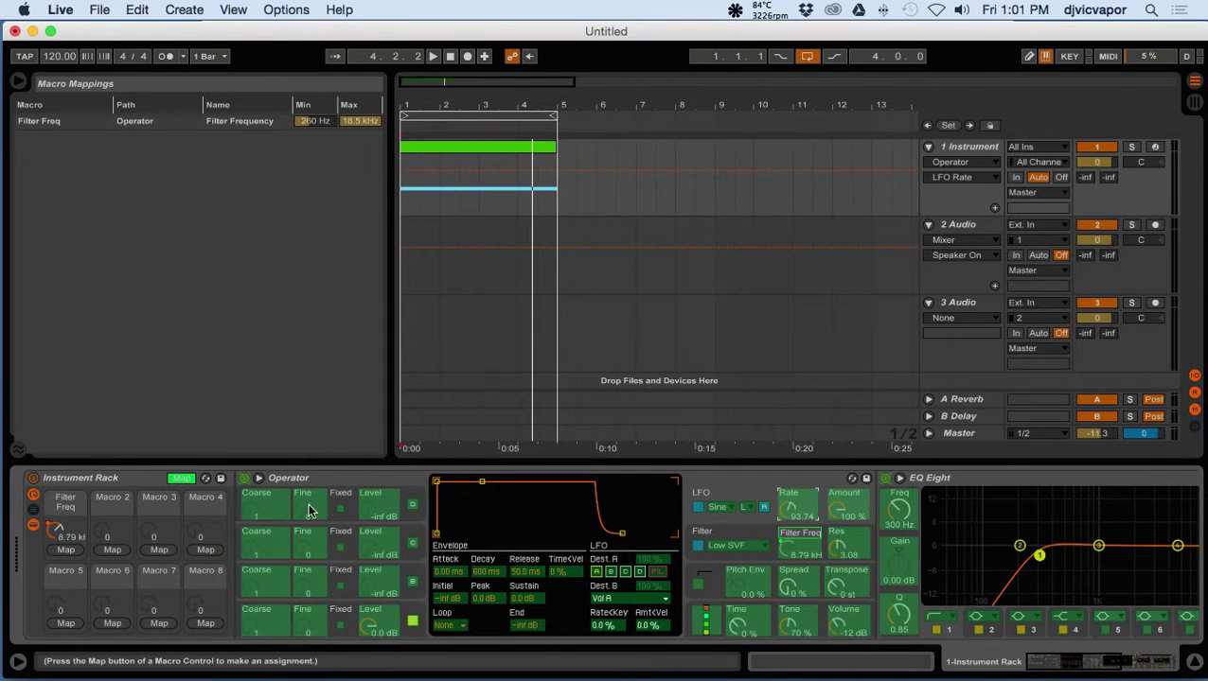
pyautogui.click(65, 550)
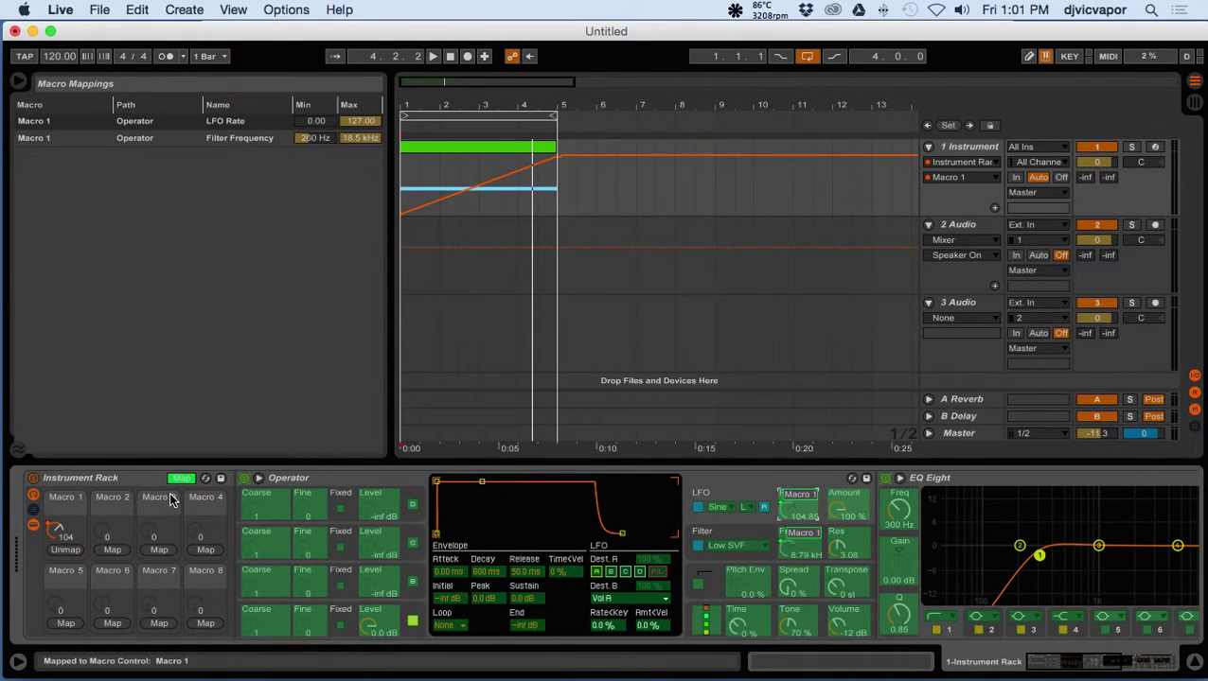
pyautogui.click(181, 478)
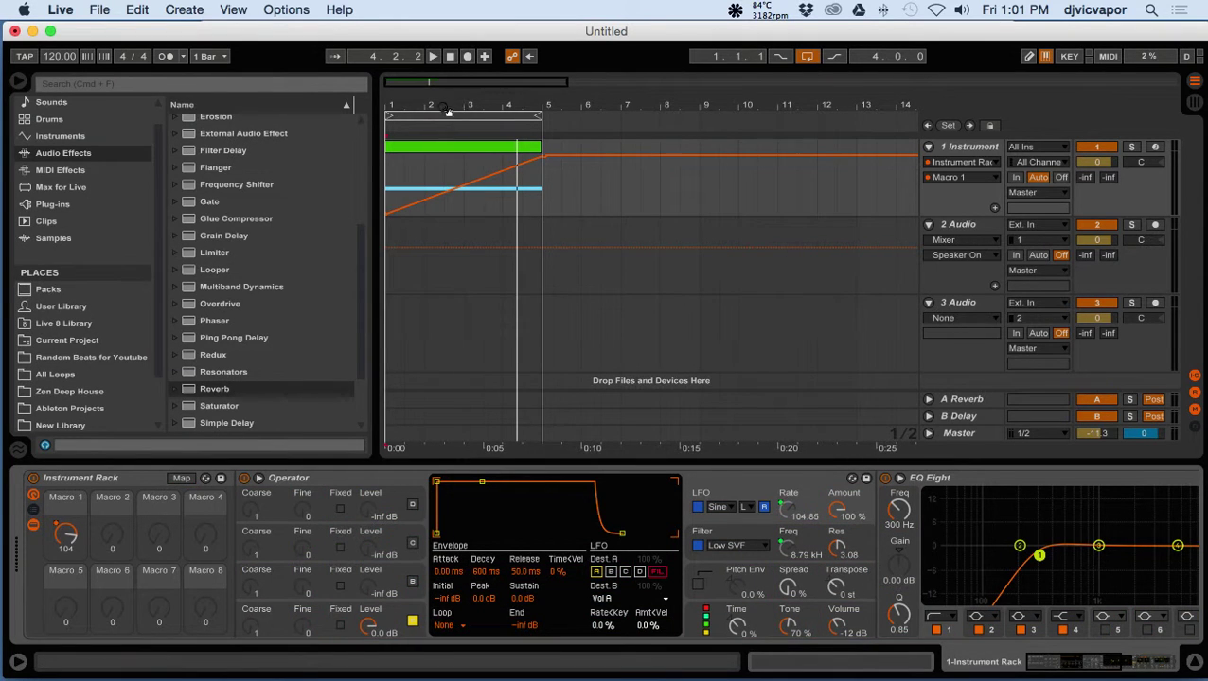
# - Play the loop to hear the macro sweep, narrow the browser and its category list, and stop playback
pyautogui.click(433, 57)
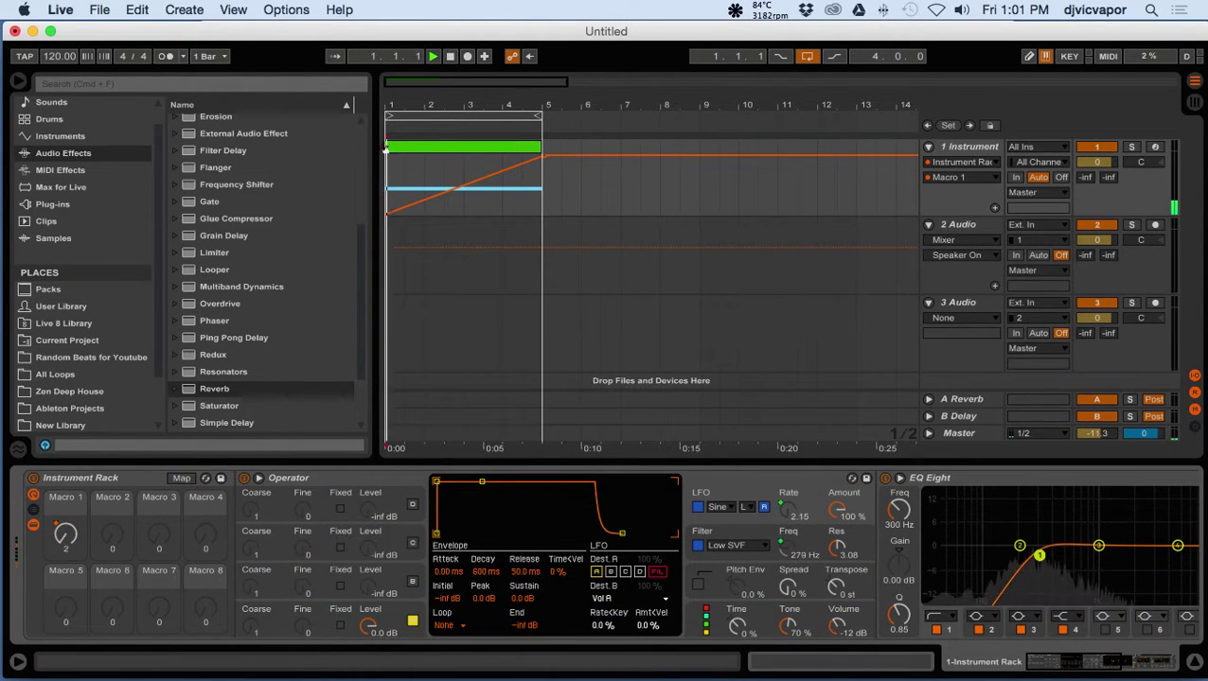
pyautogui.moveTo(66, 536); pyautogui.dragTo(65, 502)
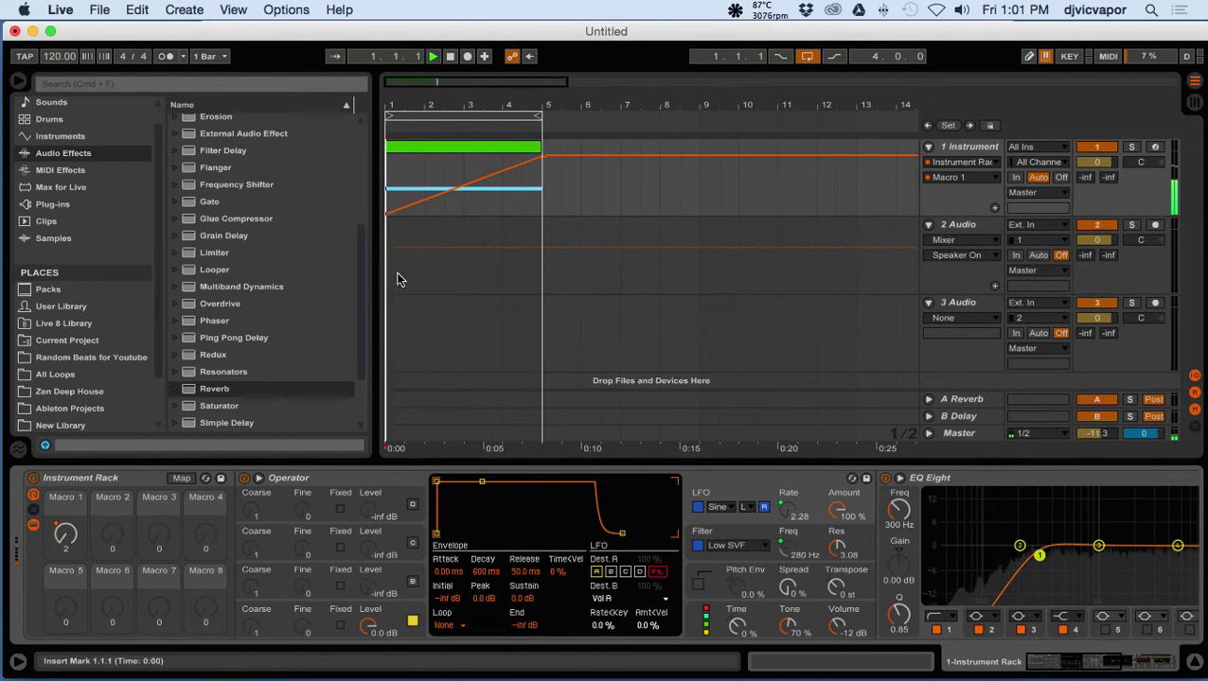
pyautogui.moveTo(373, 291); pyautogui.dragTo(320, 315)
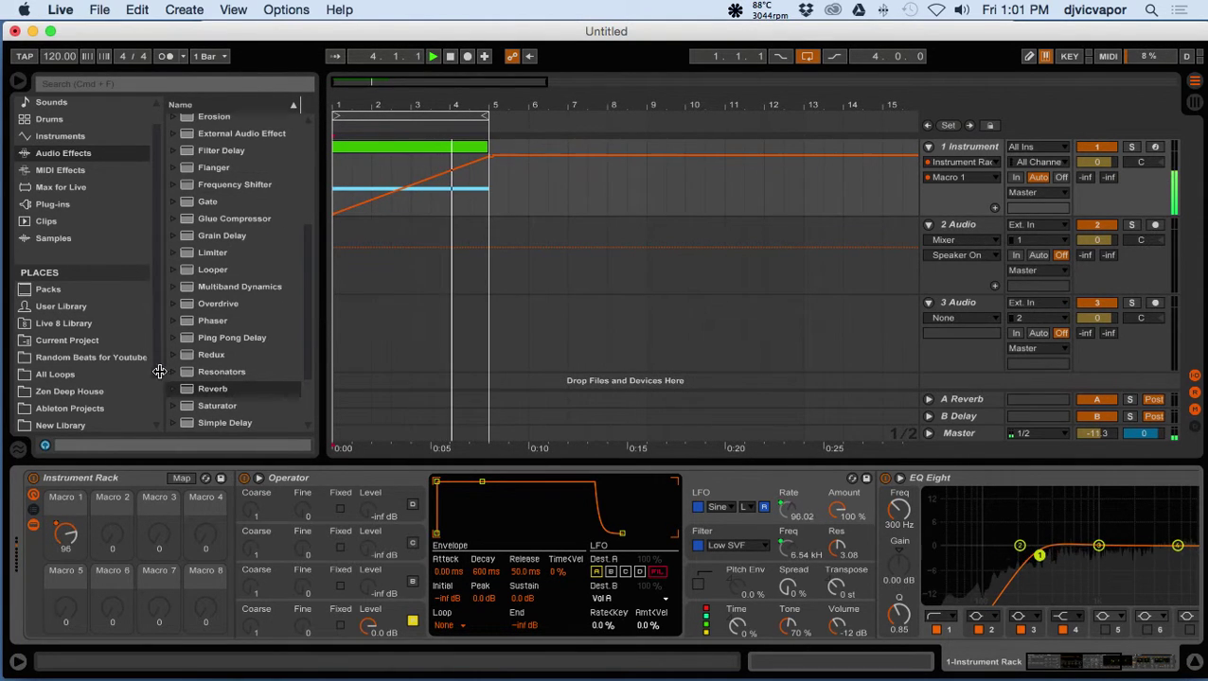
pyautogui.moveTo(160, 375); pyautogui.dragTo(112, 379)
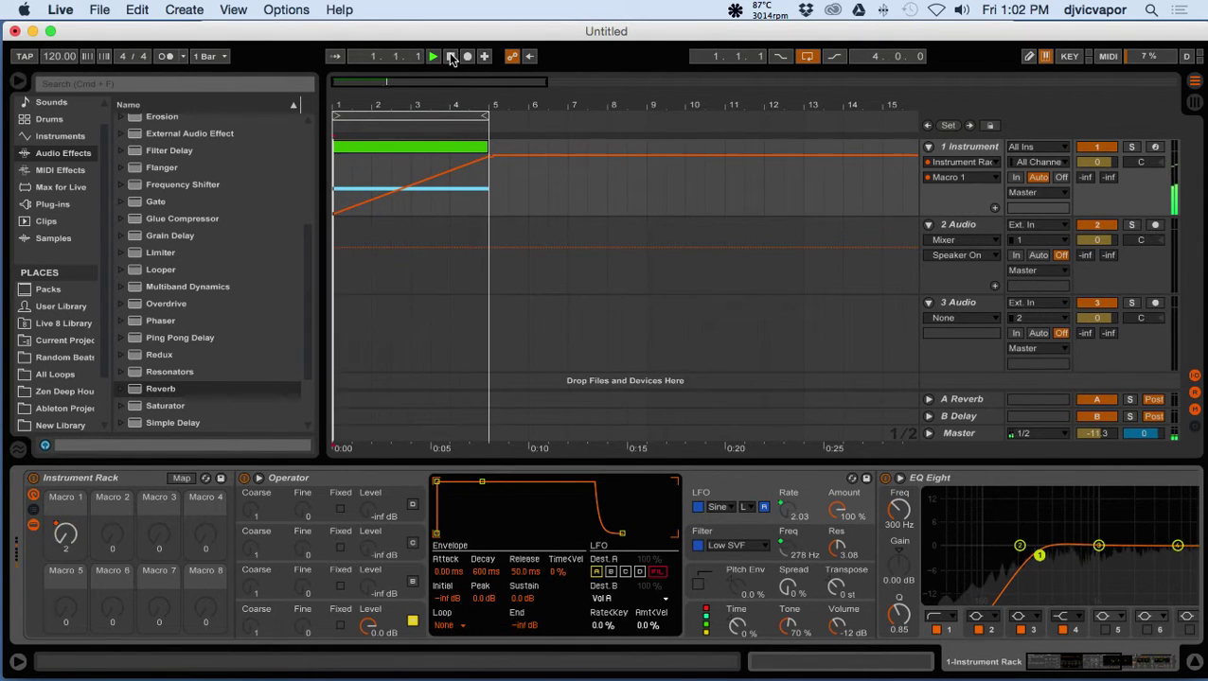
pyautogui.click(450, 58)
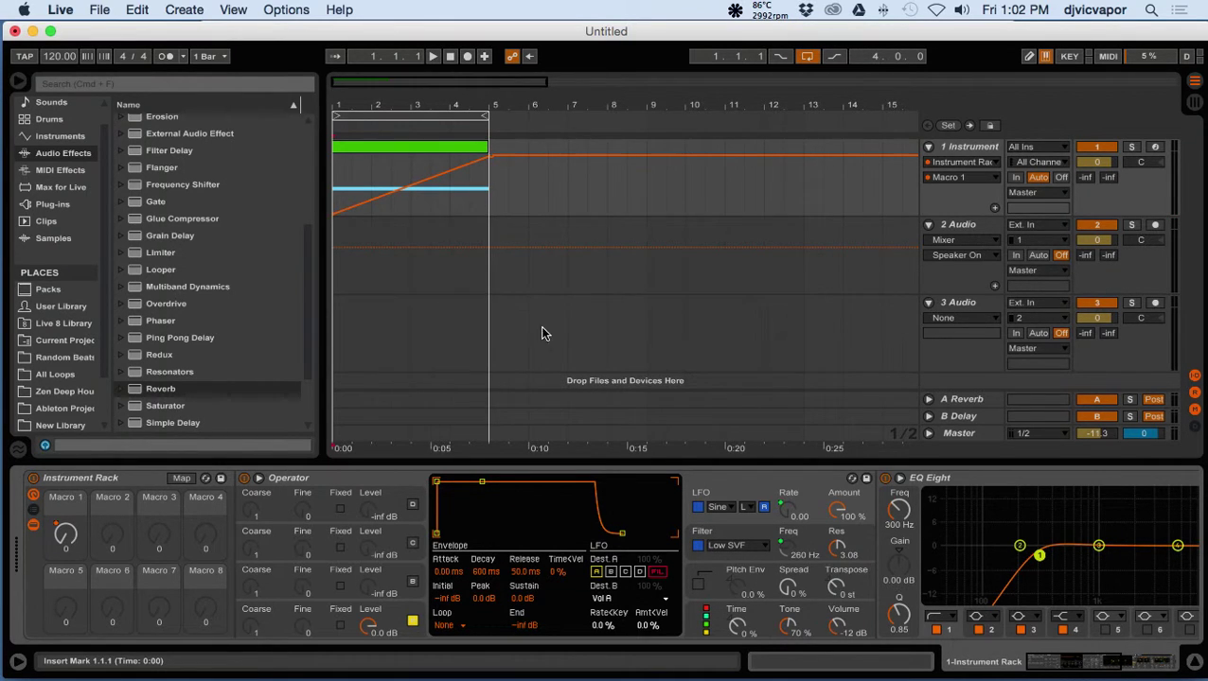
# - Set Operator's Spread to 40 %, adjusting it while the loop plays, and stop playback
pyautogui.moveTo(787, 588); pyautogui.dragTo(786, 584)
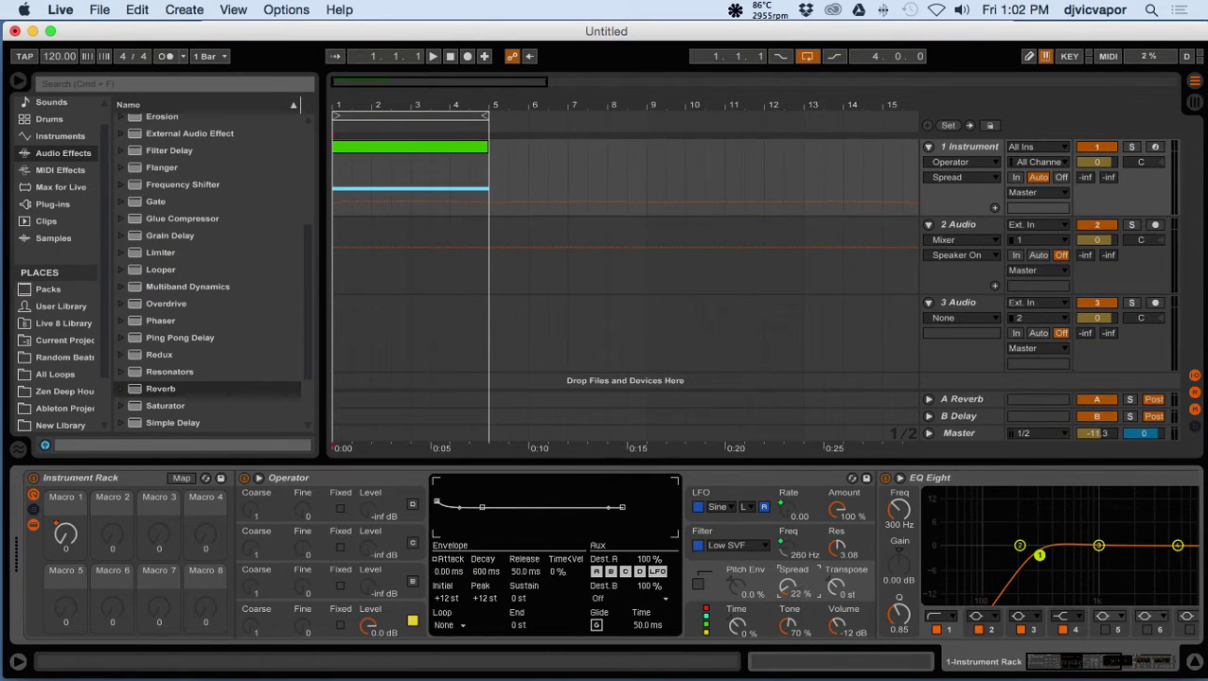
pyautogui.click(433, 55)
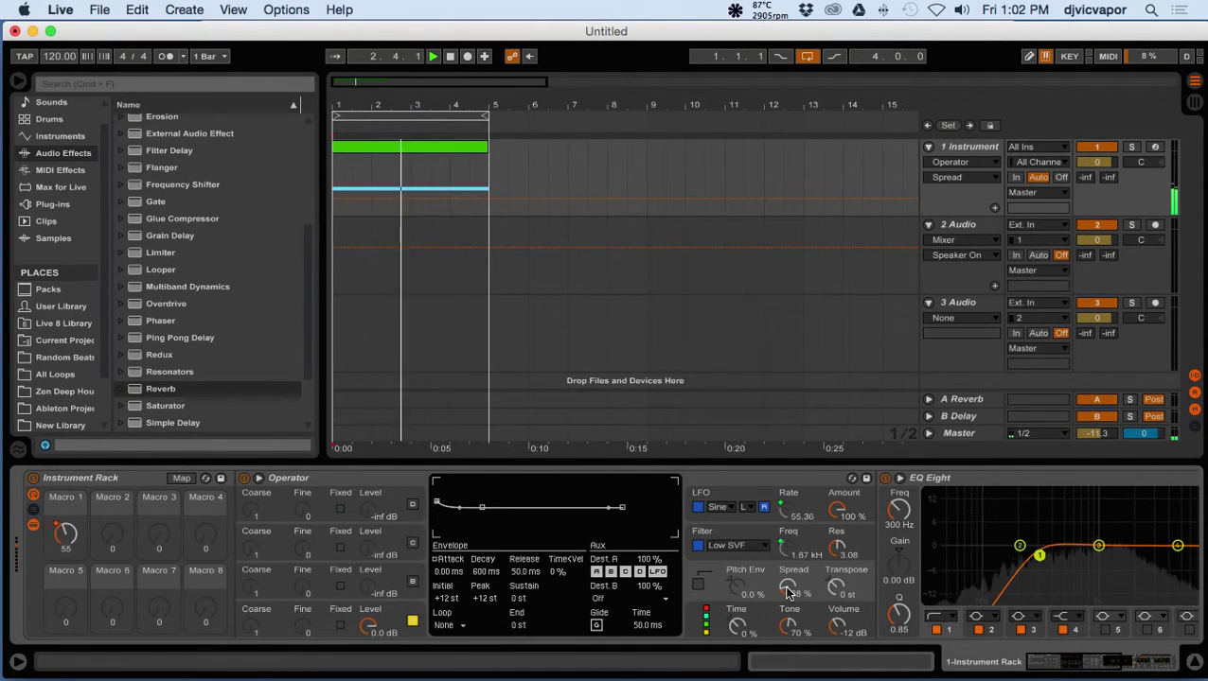
pyautogui.moveTo(787, 589); pyautogui.dragTo(787, 575)
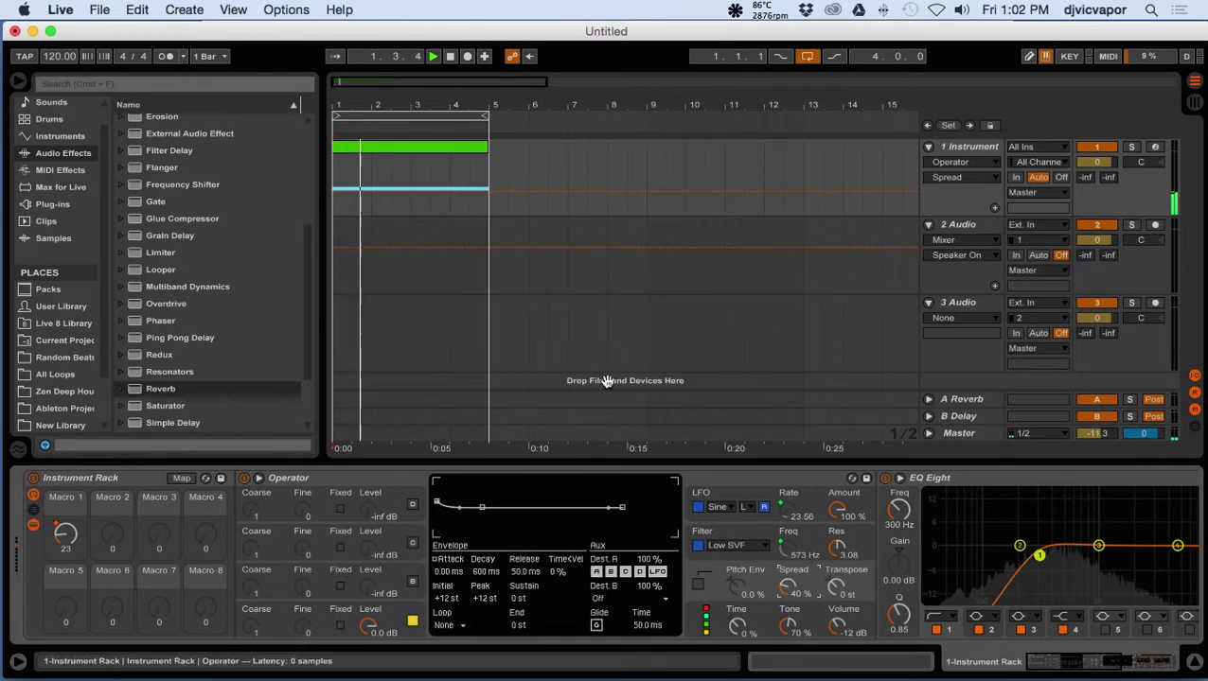
pyautogui.click(450, 57)
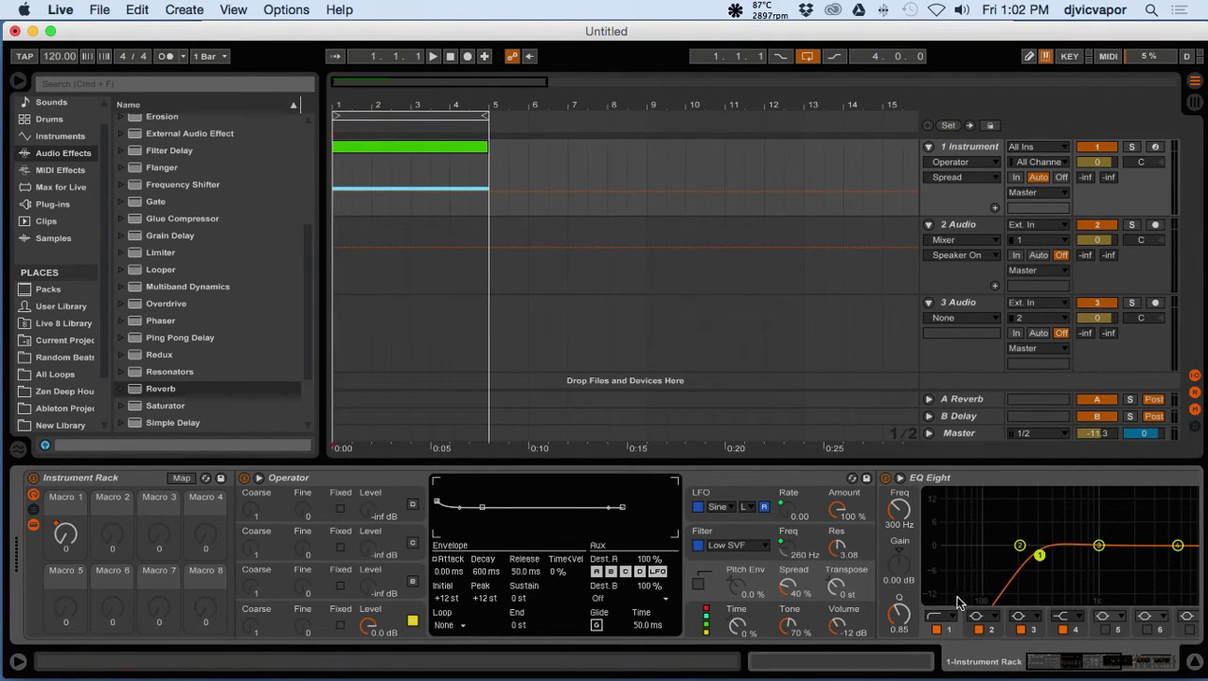
# - Fold Operator, EQ Eight and Reverb, and add a Phaser after the Reverb inside the Instrument Rack
pyautogui.moveTo(1076, 659); pyautogui.dragTo(1000, 662)
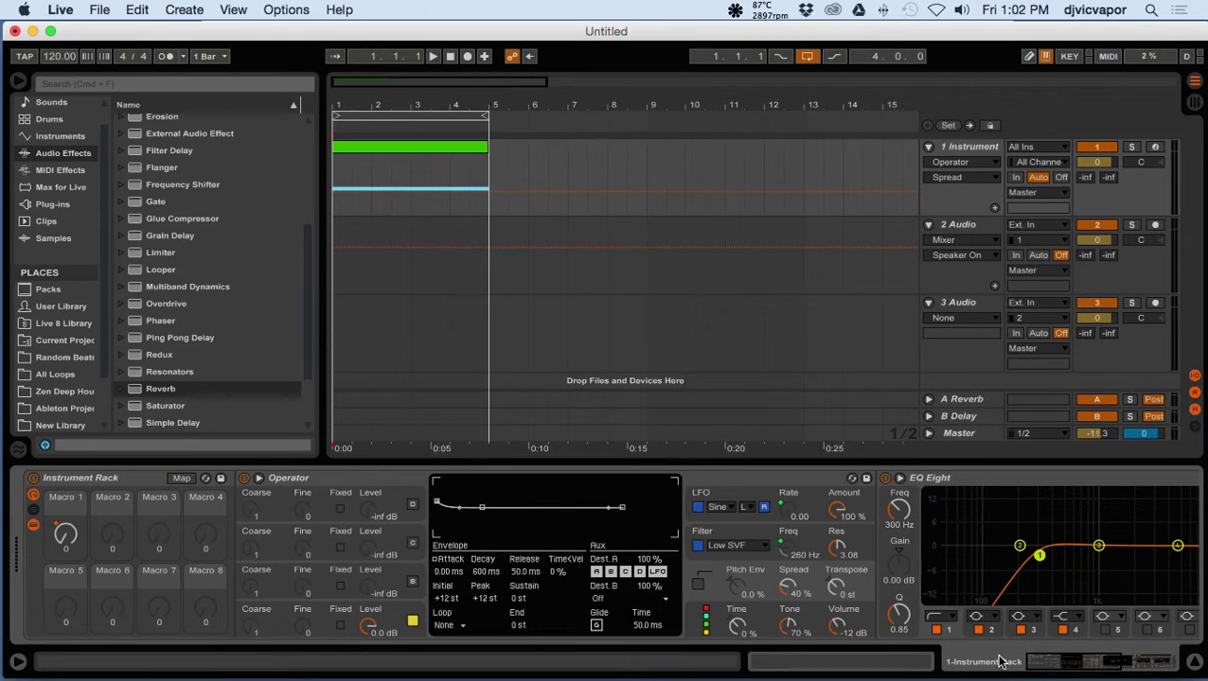
pyautogui.doubleClick(331, 479)
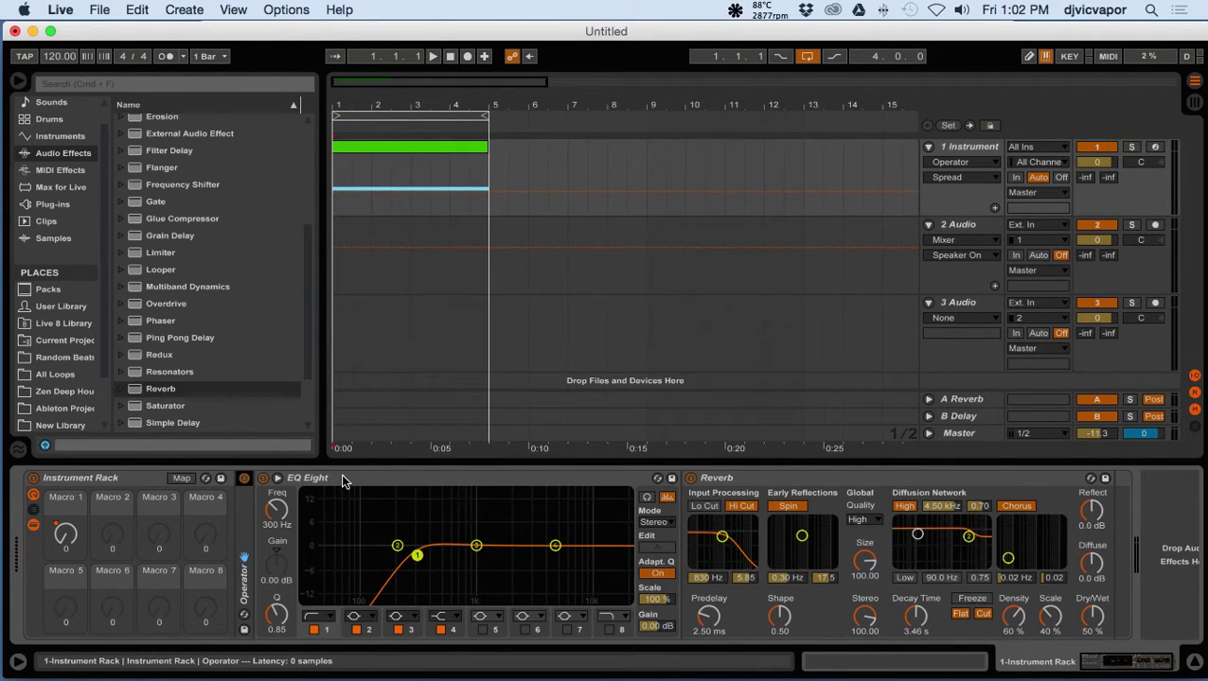
pyautogui.doubleClick(340, 479)
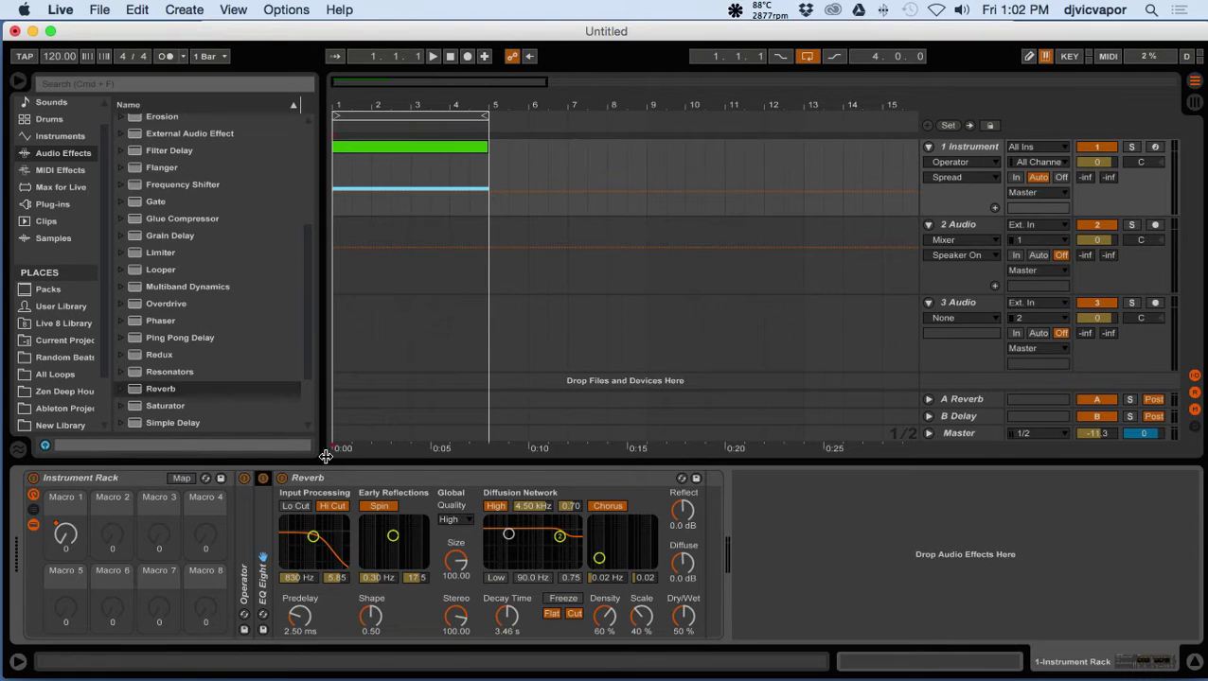
pyautogui.doubleClick(337, 480)
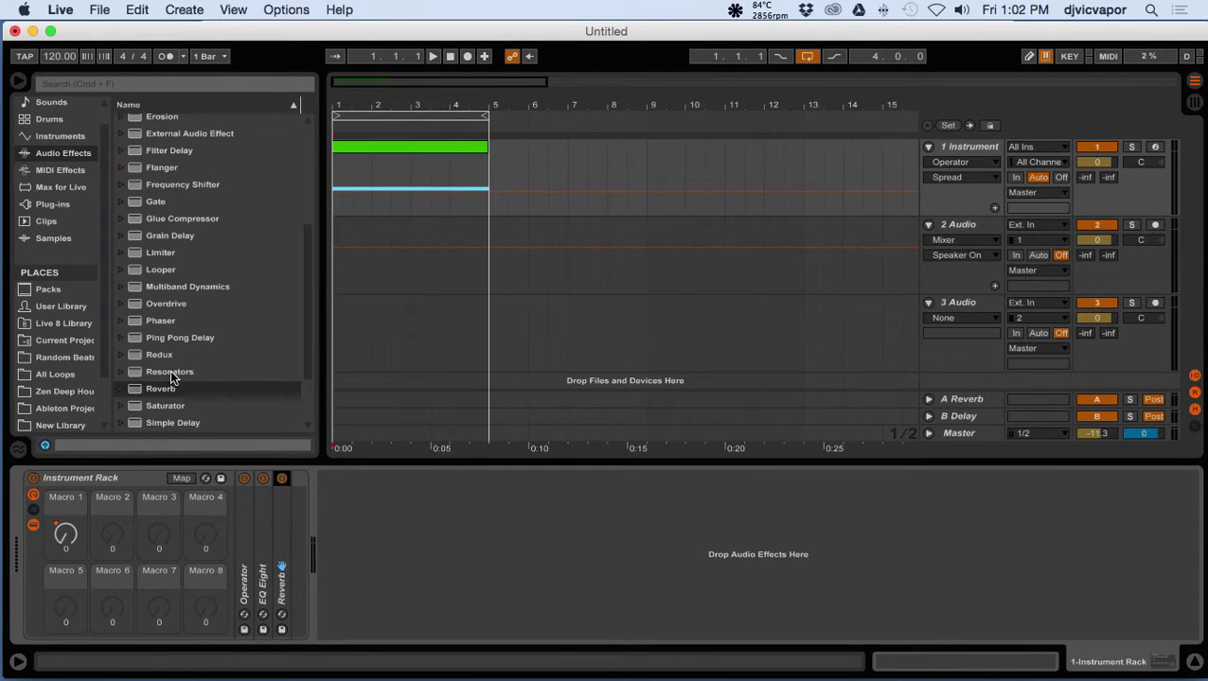
pyautogui.click(136, 322)
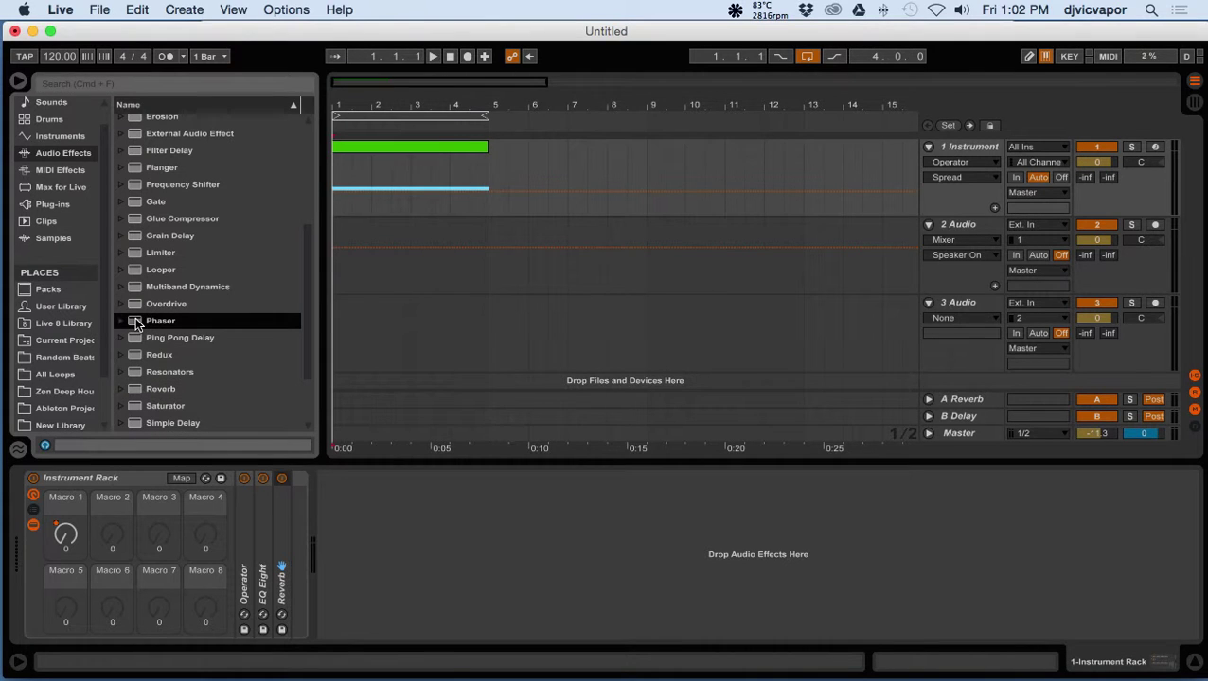
pyautogui.moveTo(248, 386)
pyautogui.mouseDown()
pyautogui.moveTo(391, 523)
pyautogui.moveTo(290, 546)
pyautogui.mouseUp()
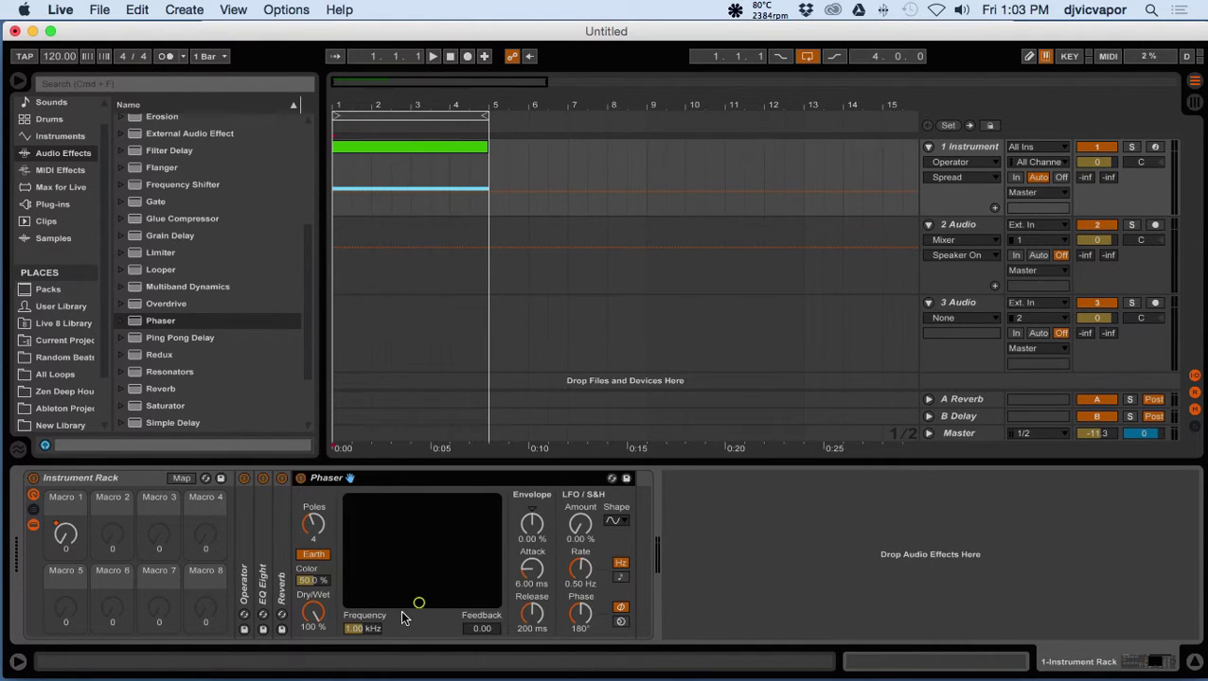
# - Set the Phaser's frequency to 721 Hz and its feedback to 0.90, adjusting them while the loop plays
pyautogui.moveTo(419, 606); pyautogui.dragTo(420, 544)
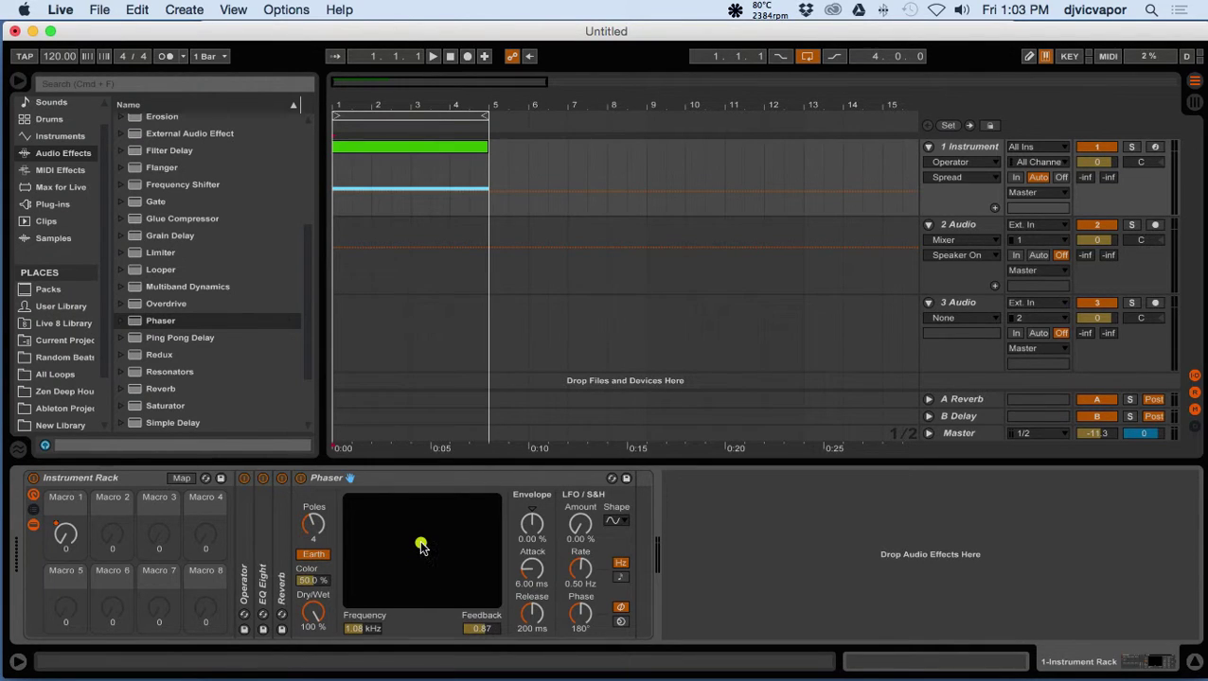
pyautogui.click(432, 56)
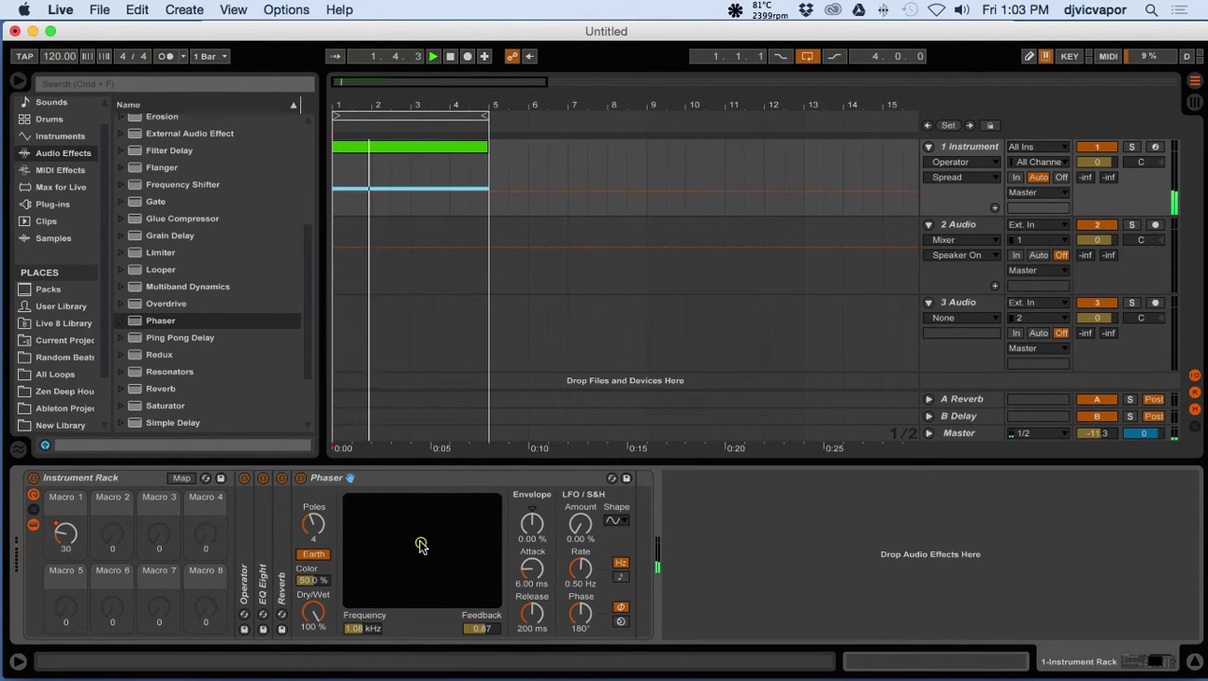
pyautogui.moveTo(420, 546); pyautogui.dragTo(414, 531)
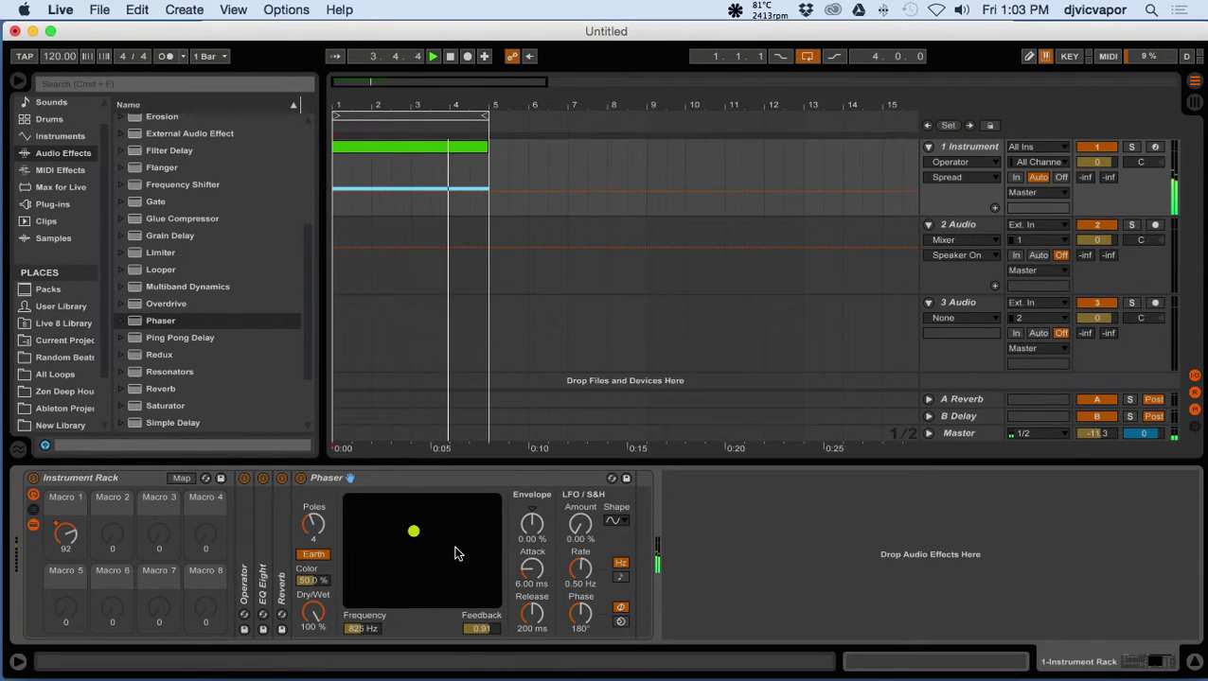
pyautogui.moveTo(454, 554); pyautogui.dragTo(416, 534)
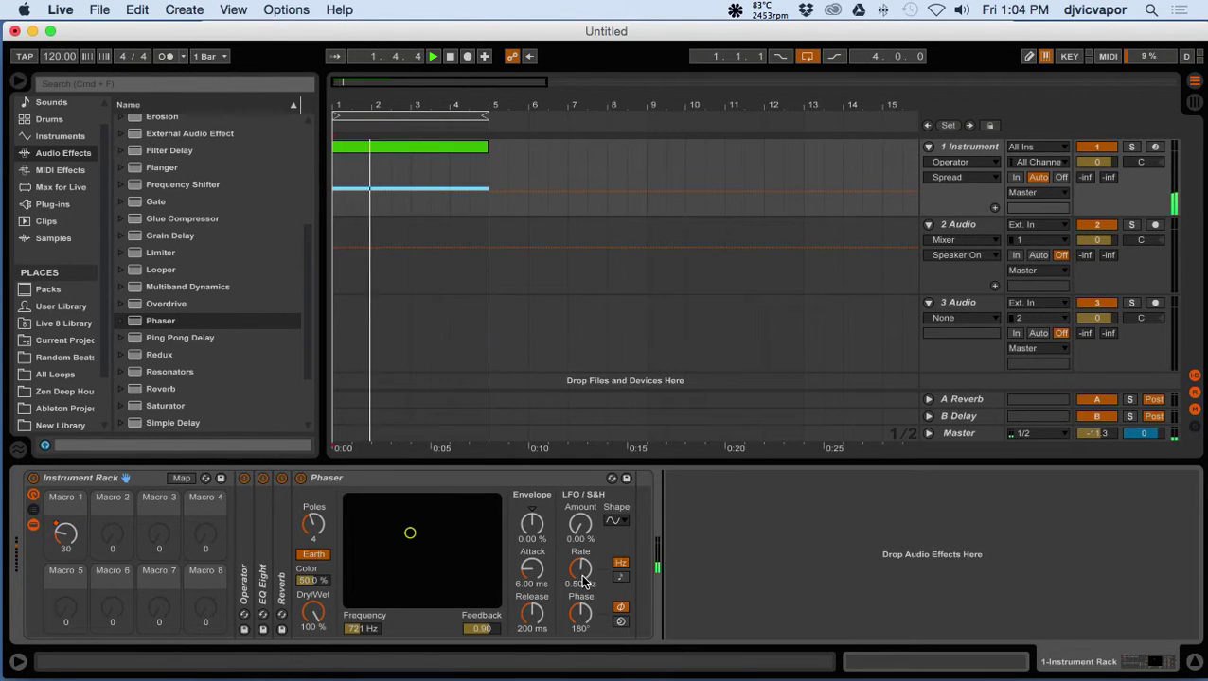
# - Set the Phaser's LFO rate to 20.0 Hz and try its LFO amount, returning the amount to 0 %
pyautogui.moveTo(581, 571); pyautogui.dragTo(581, 511)
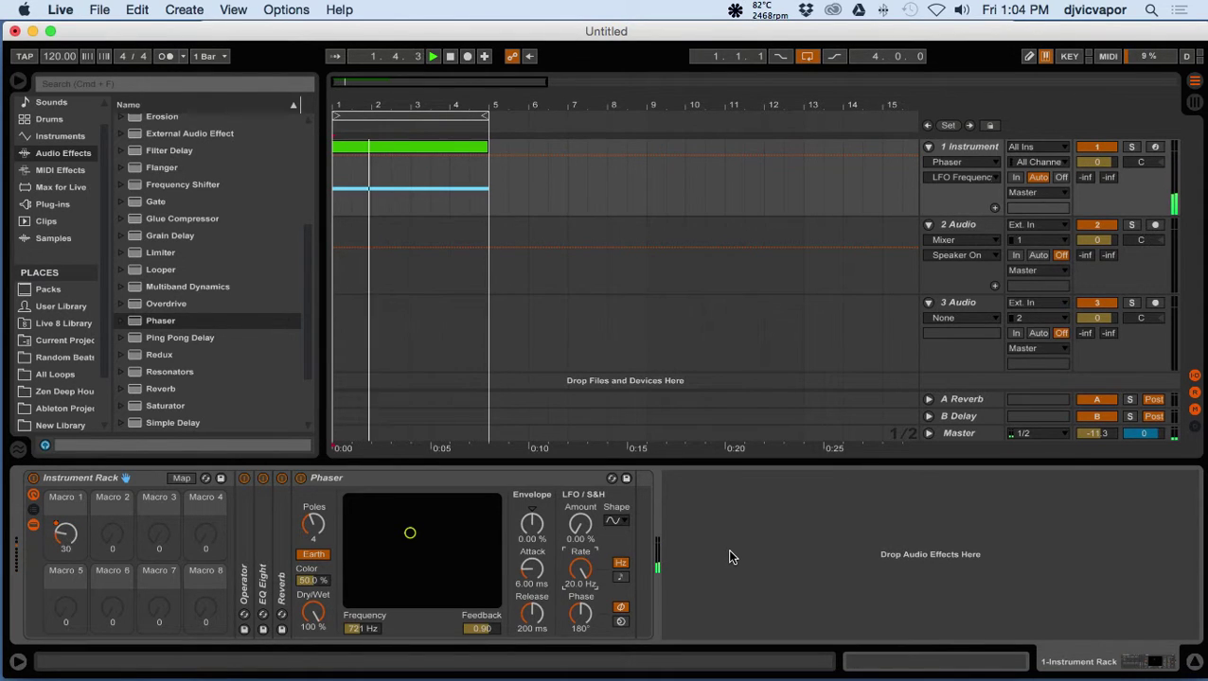
pyautogui.moveTo(580, 533)
pyautogui.mouseDown()
pyautogui.moveTo(580, 456)
pyautogui.moveTo(580, 549)
pyautogui.mouseUp()
pyautogui.click(741, 559)
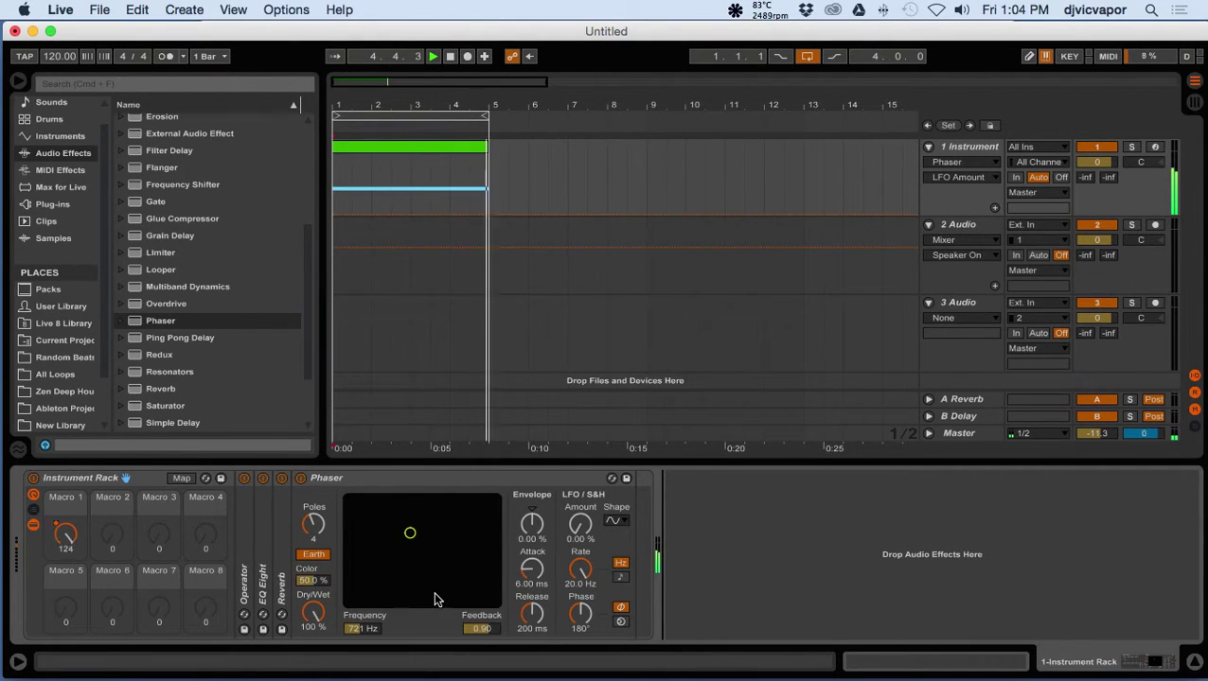
# - Automate the Phaser's frequency to rise from 70.0 Hz at bar 1 to near its maximum at bar 5, and try its LFO amount
pyautogui.click(355, 628)
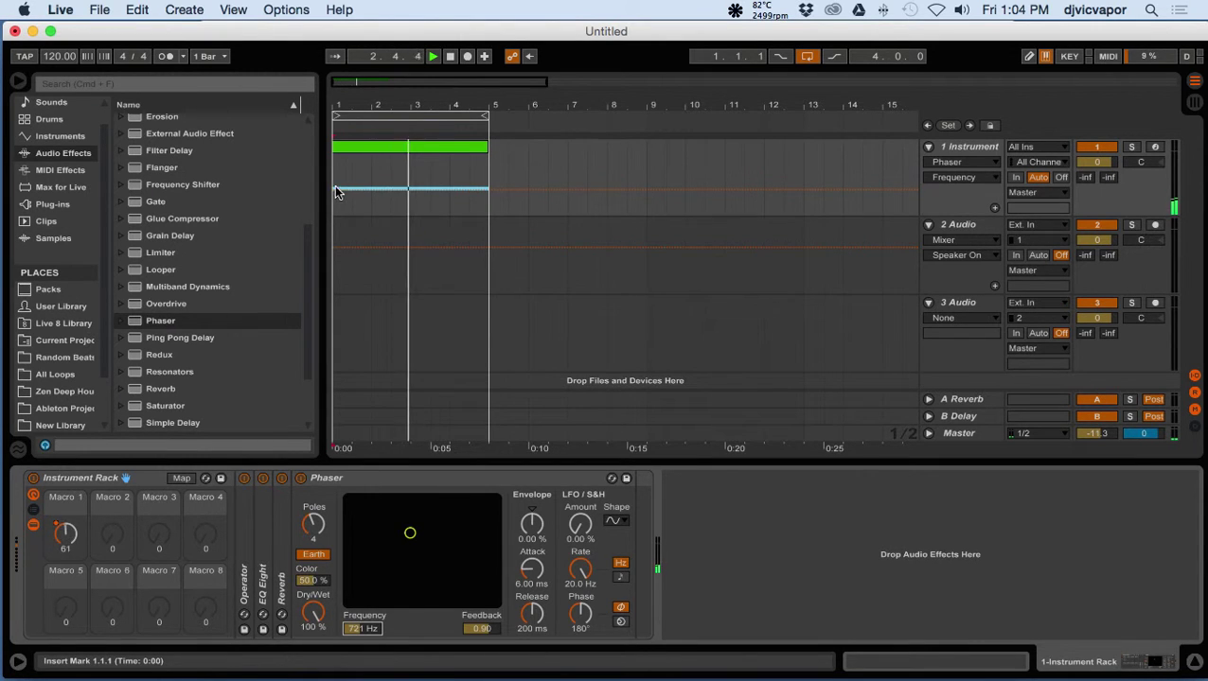
pyautogui.moveTo(333, 188); pyautogui.dragTo(334, 216)
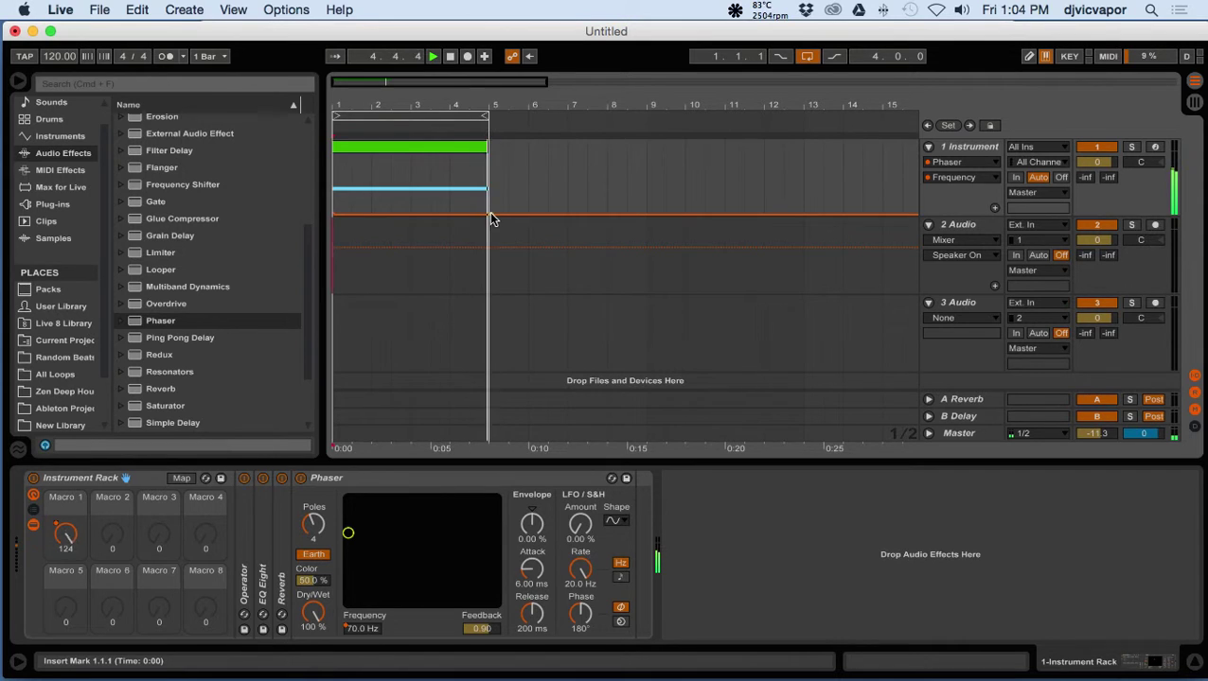
pyautogui.moveTo(488, 216); pyautogui.dragTo(491, 156)
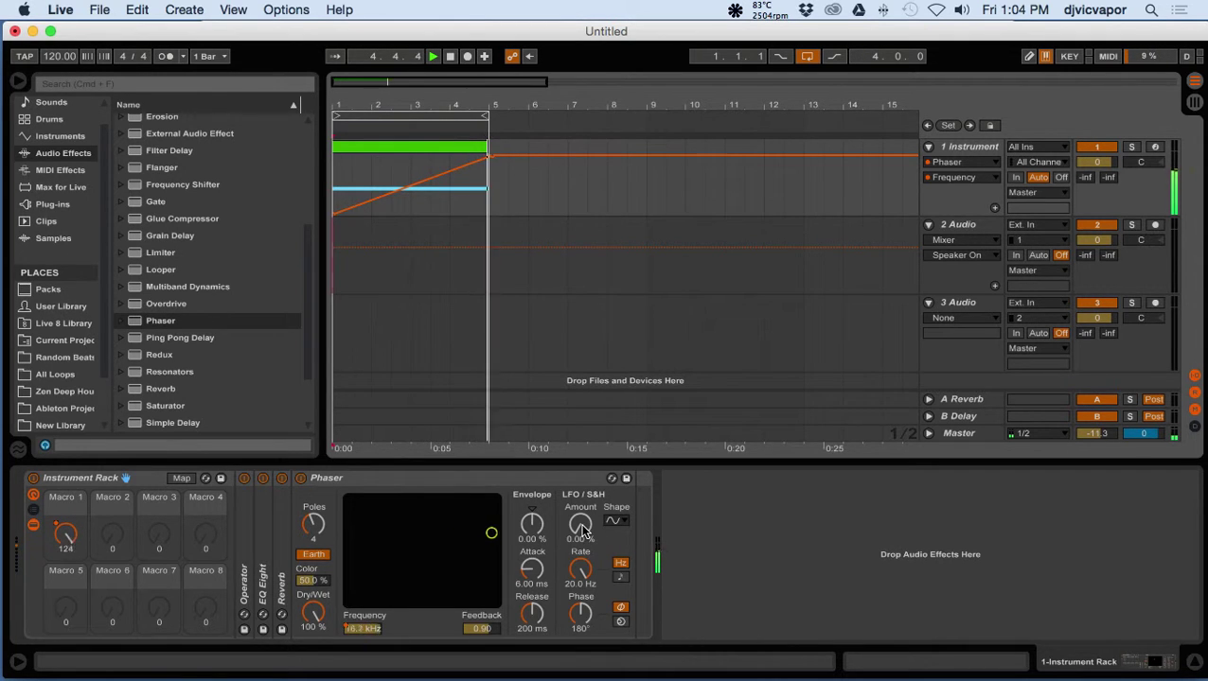
pyautogui.moveTo(589, 532); pyautogui.dragTo(589, 432)
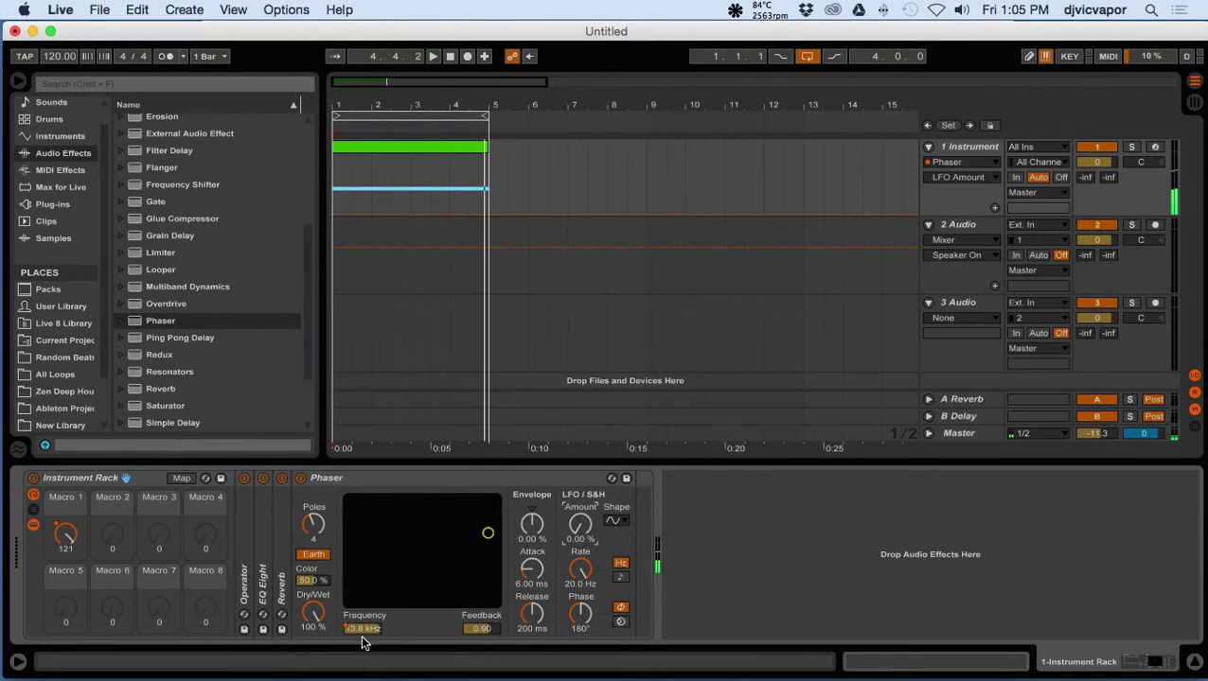
# - Set the Phaser's frequency to 18.5 kHz and its feedback to 0.89, and restart the loop
pyautogui.moveTo(365, 632); pyautogui.dragTo(366, 625)
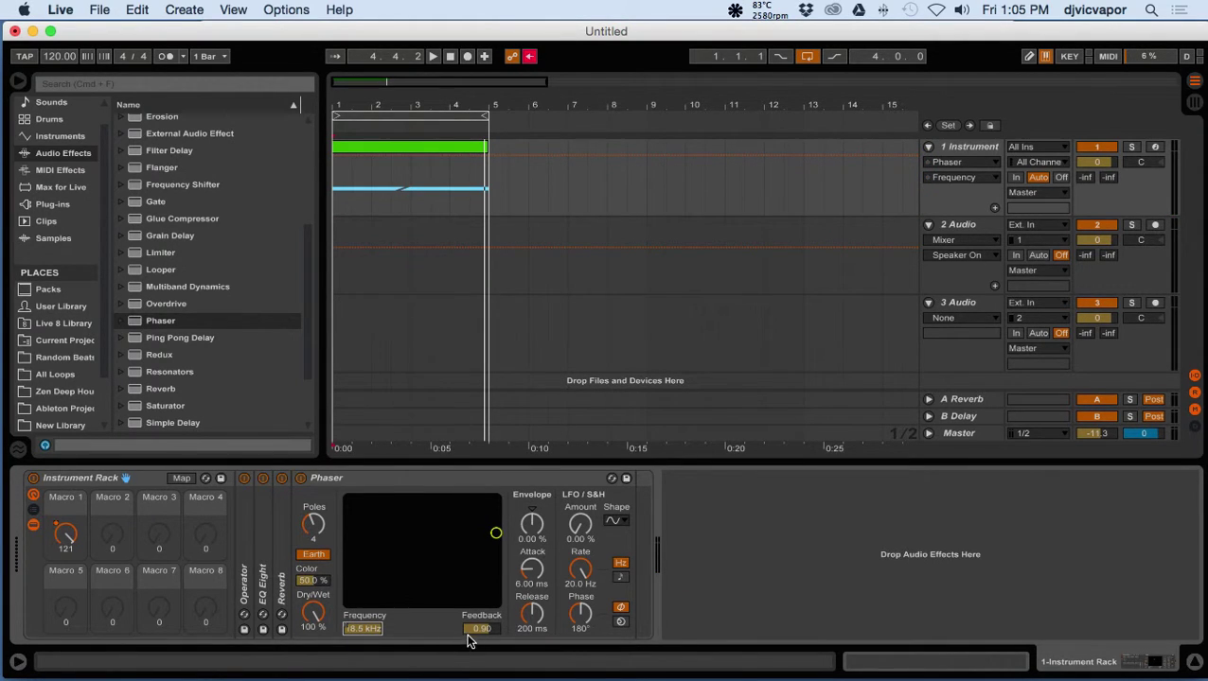
pyautogui.moveTo(481, 629); pyautogui.dragTo(481, 627)
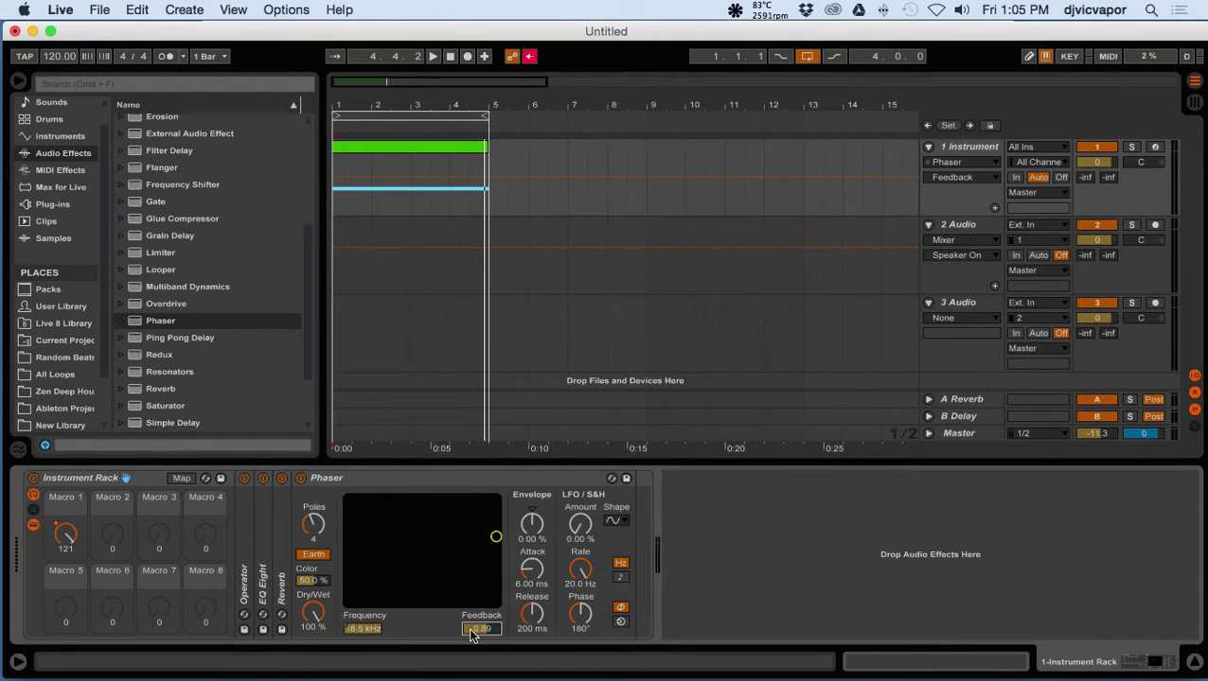
pyautogui.click(434, 58)
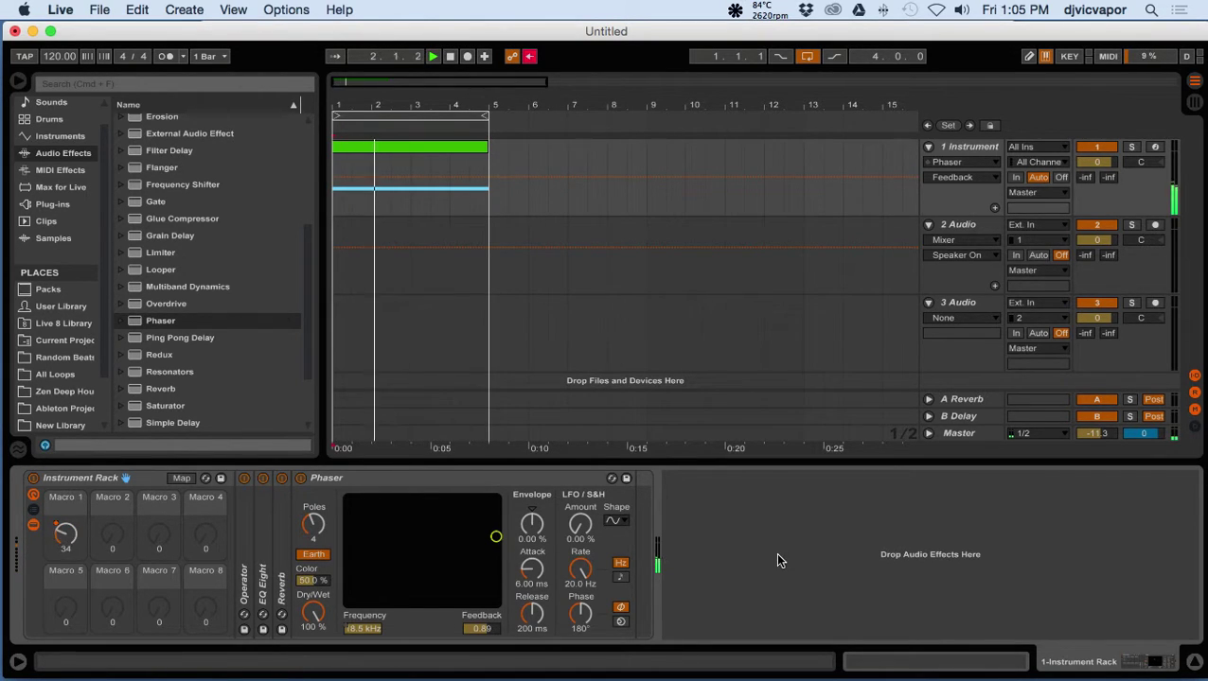
# - Delete the Phaser's frequency automation and redraw it rising from 70.0 Hz at bar 1 to near its maximum at bar 5
pyautogui.rightClick(367, 638)
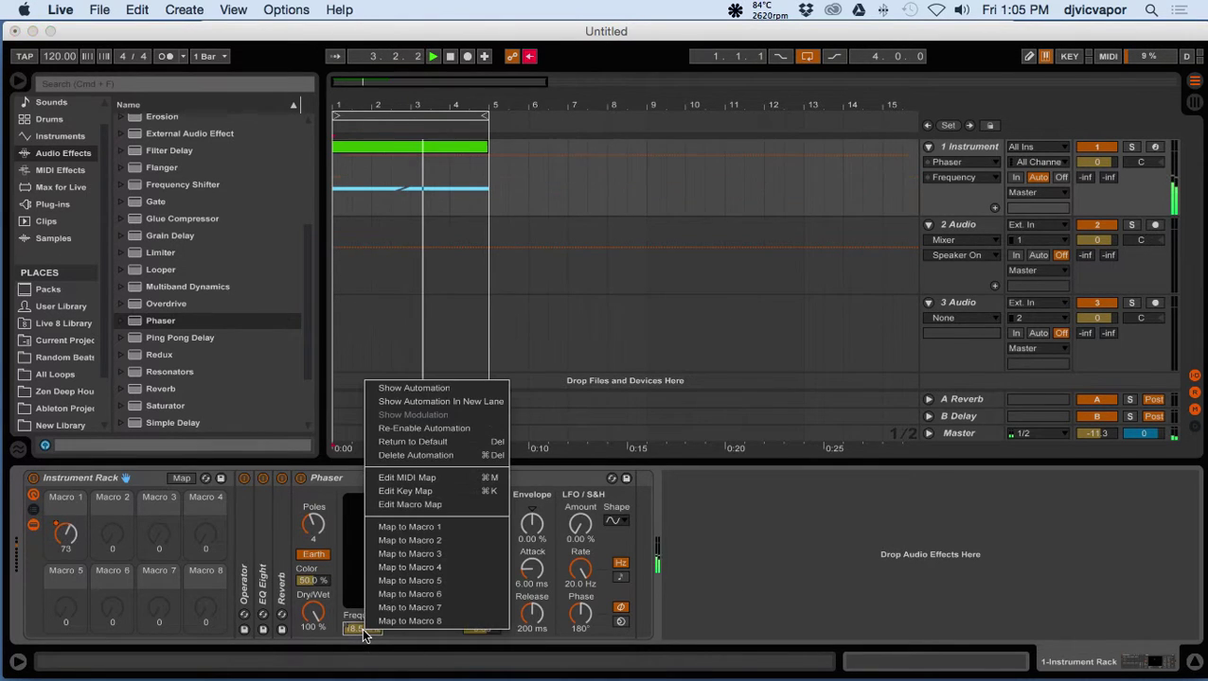
pyautogui.click(411, 456)
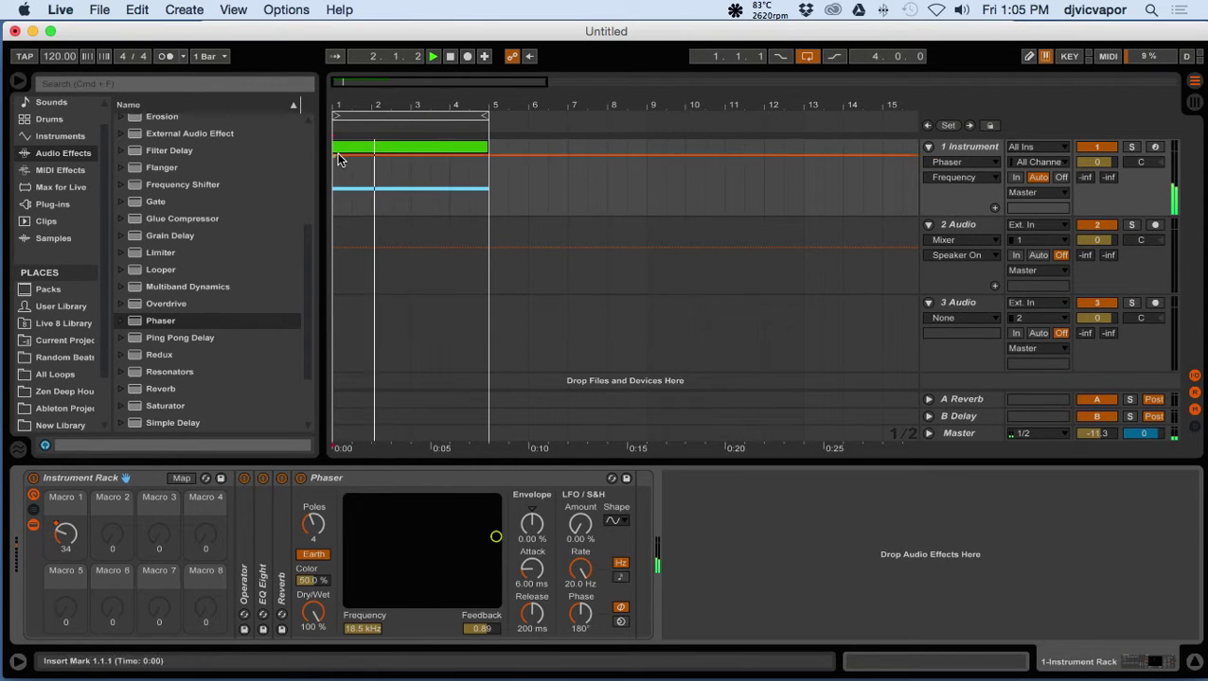
pyautogui.moveTo(337, 161); pyautogui.dragTo(333, 216)
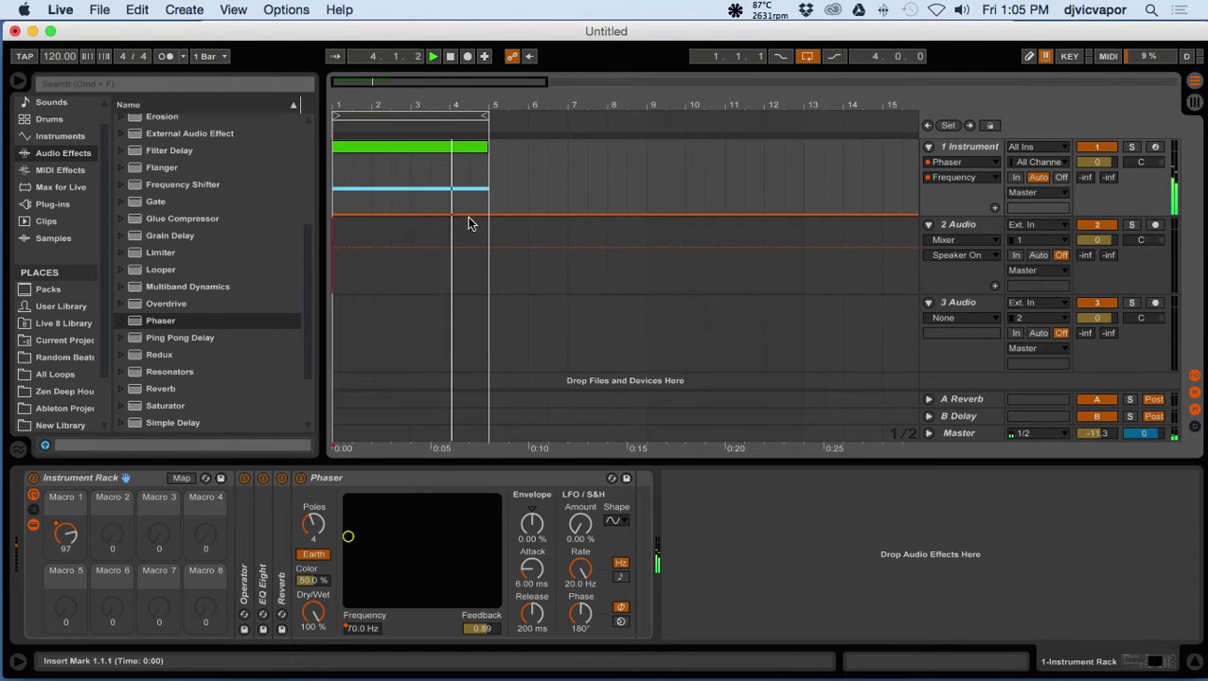
pyautogui.click(496, 218)
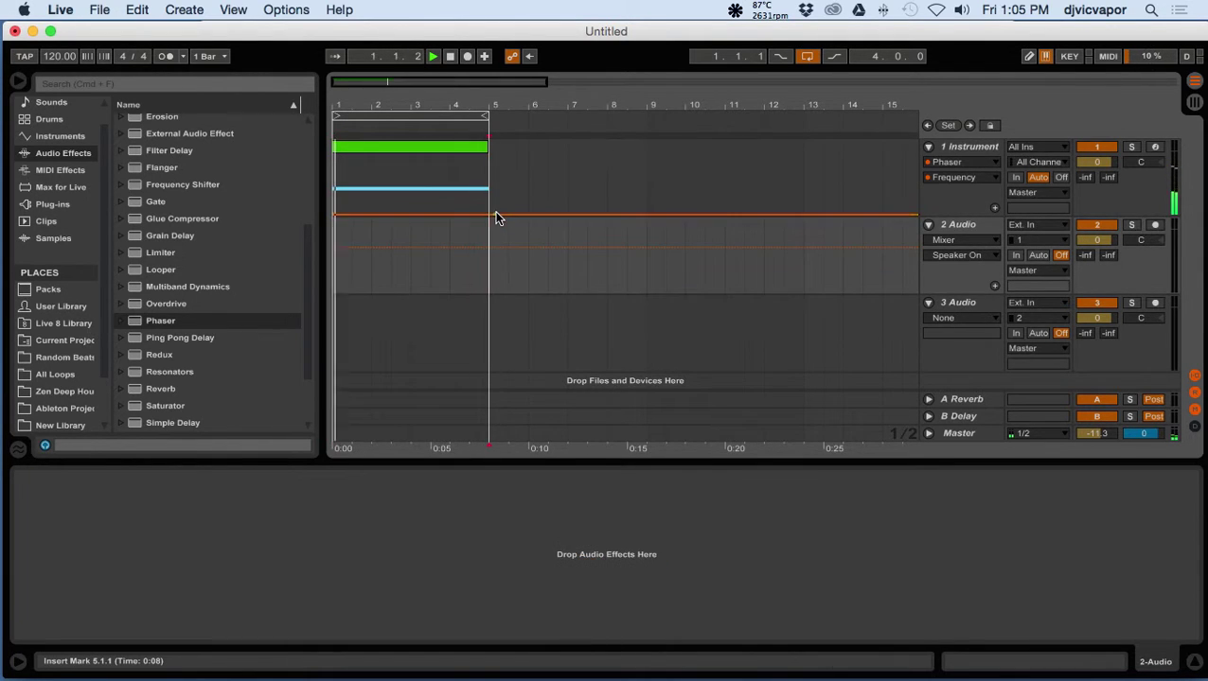
pyautogui.moveTo(496, 219); pyautogui.dragTo(490, 154)
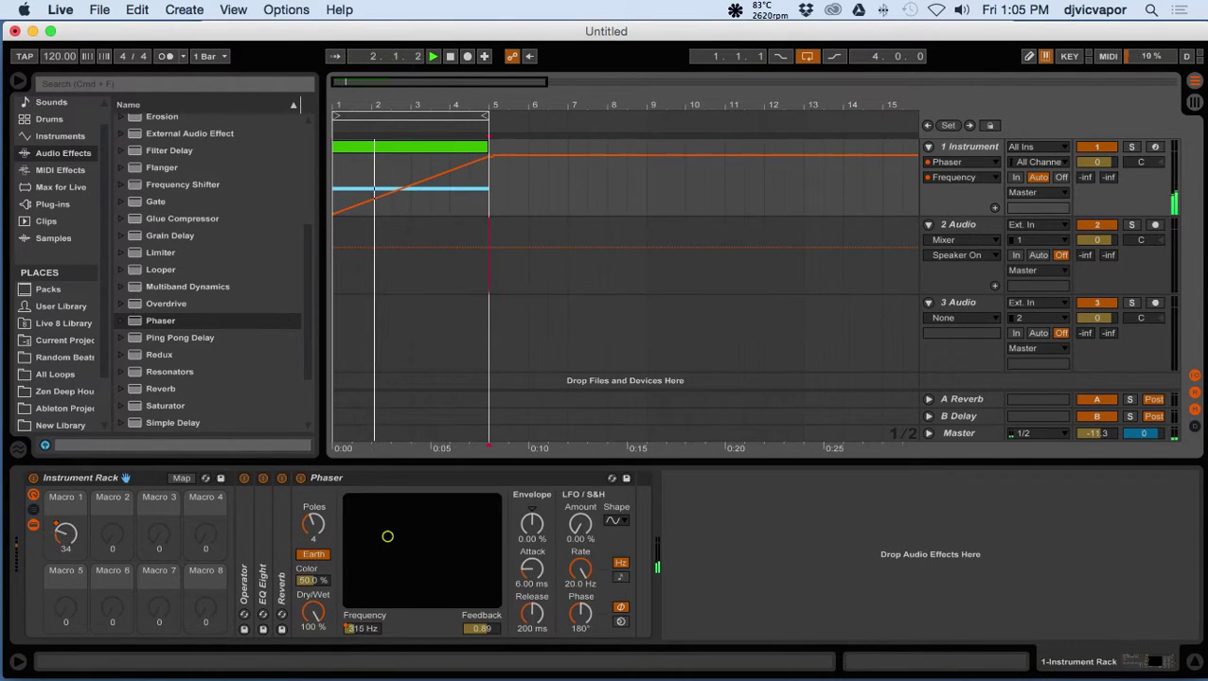
# - Try the Phaser's LFO amount up to about 46 %, map it to Macro 1 with a 65.0 % maximum, and audition the loop
pyautogui.click(580, 523)
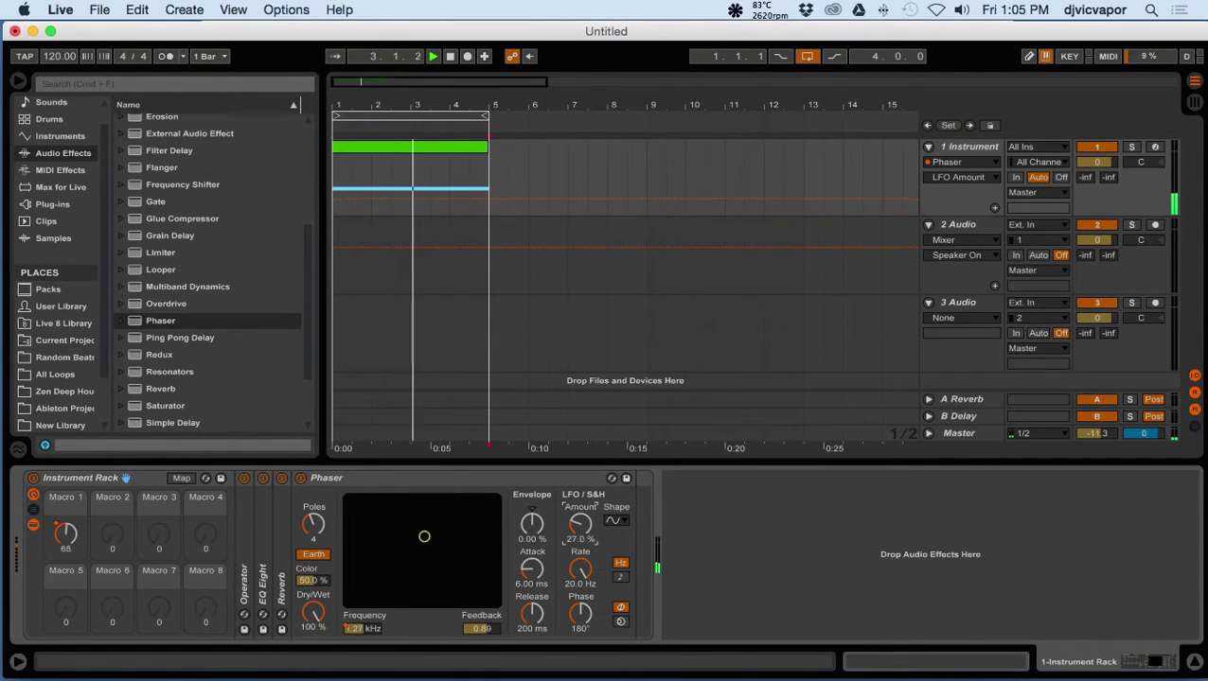
pyautogui.moveTo(580, 523); pyautogui.dragTo(580, 506)
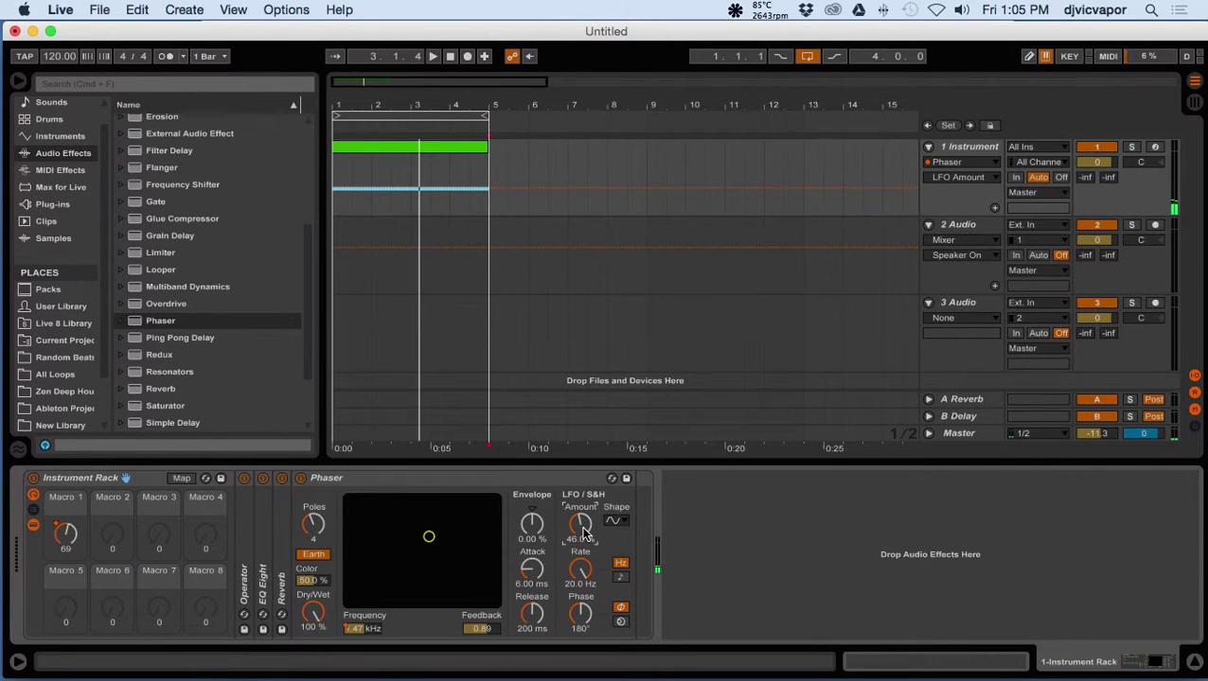
pyautogui.click(181, 478)
pyautogui.click(577, 531)
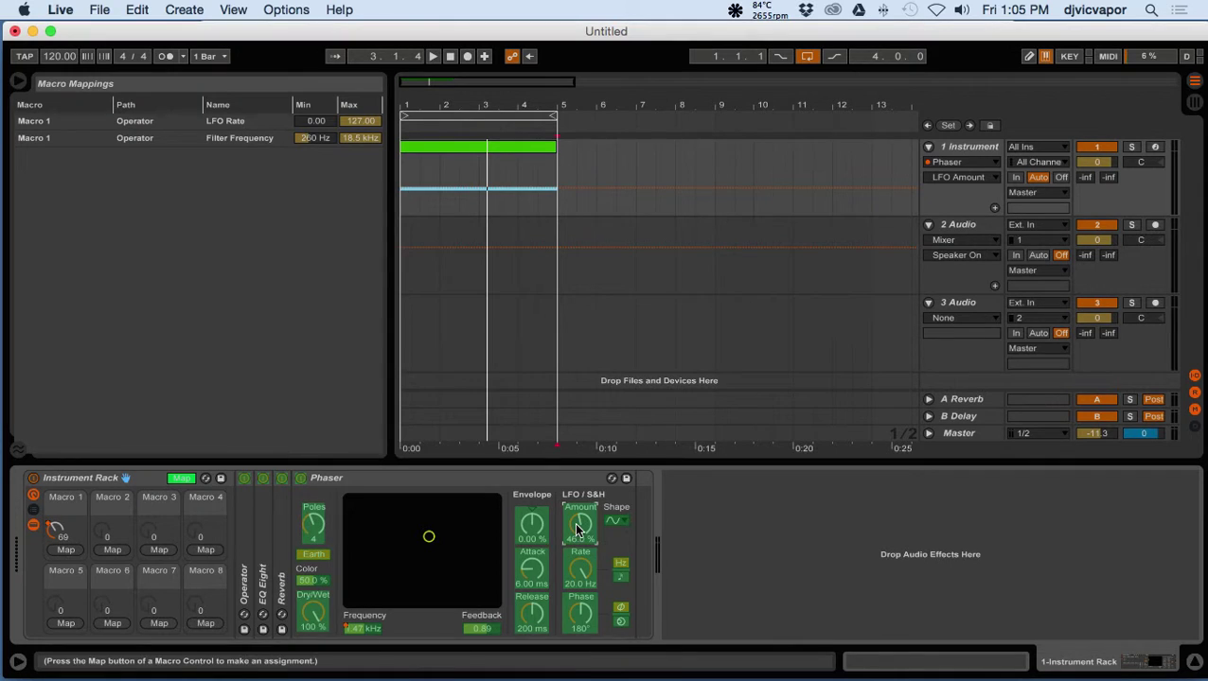
pyautogui.click(68, 551)
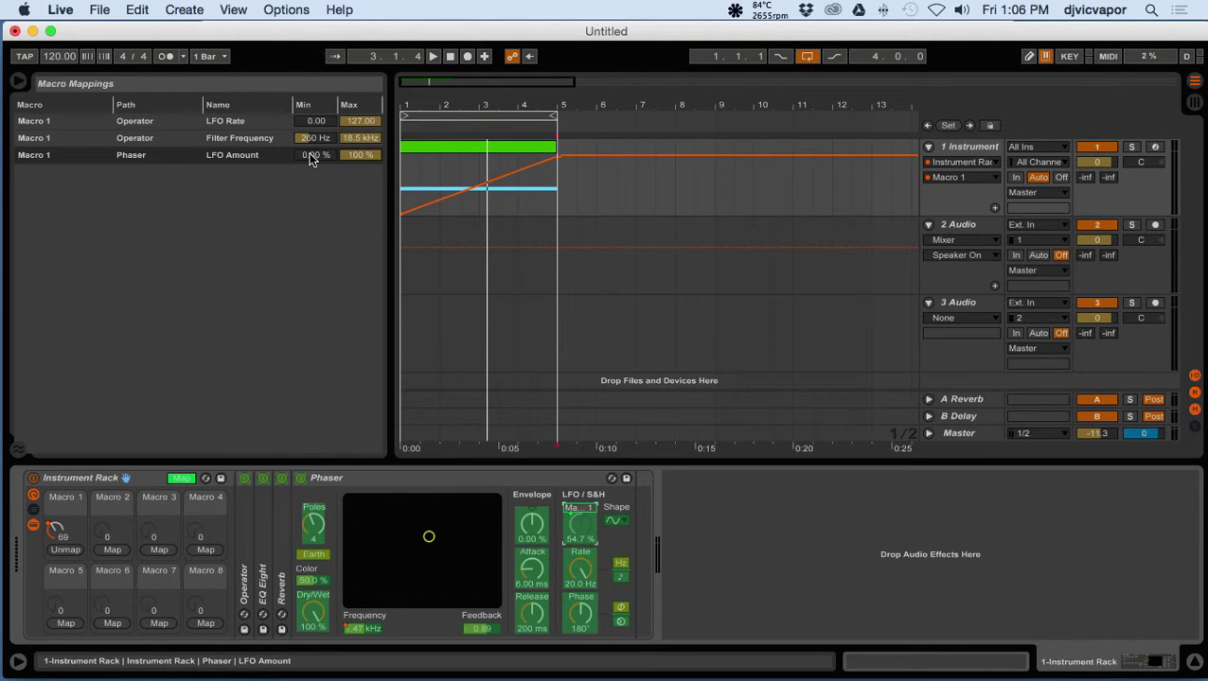
pyautogui.moveTo(360, 154); pyautogui.dragTo(359, 162)
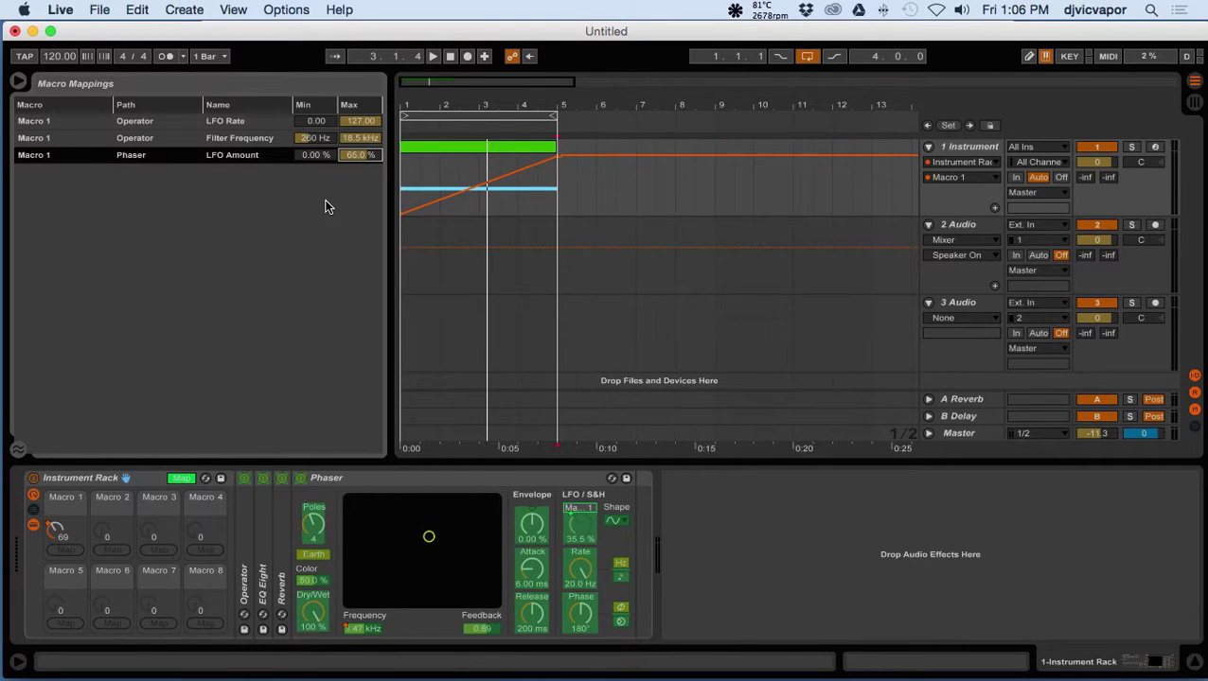
pyautogui.click(449, 57)
pyautogui.click(432, 57)
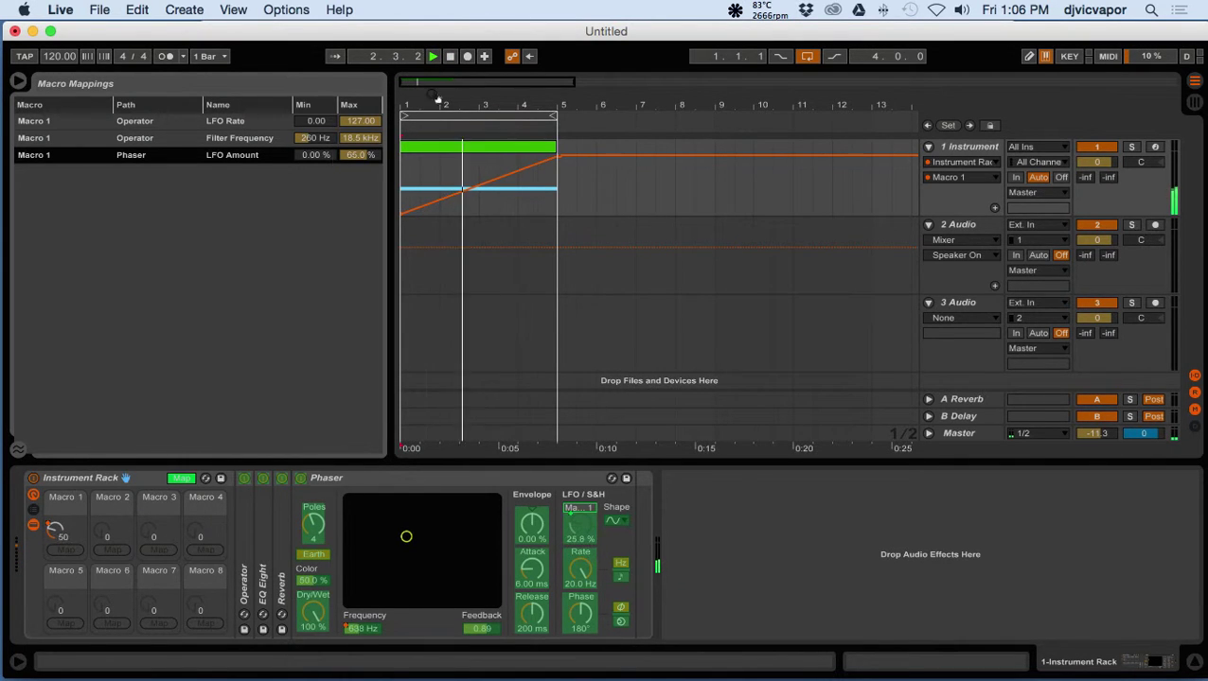
pyautogui.click(451, 57)
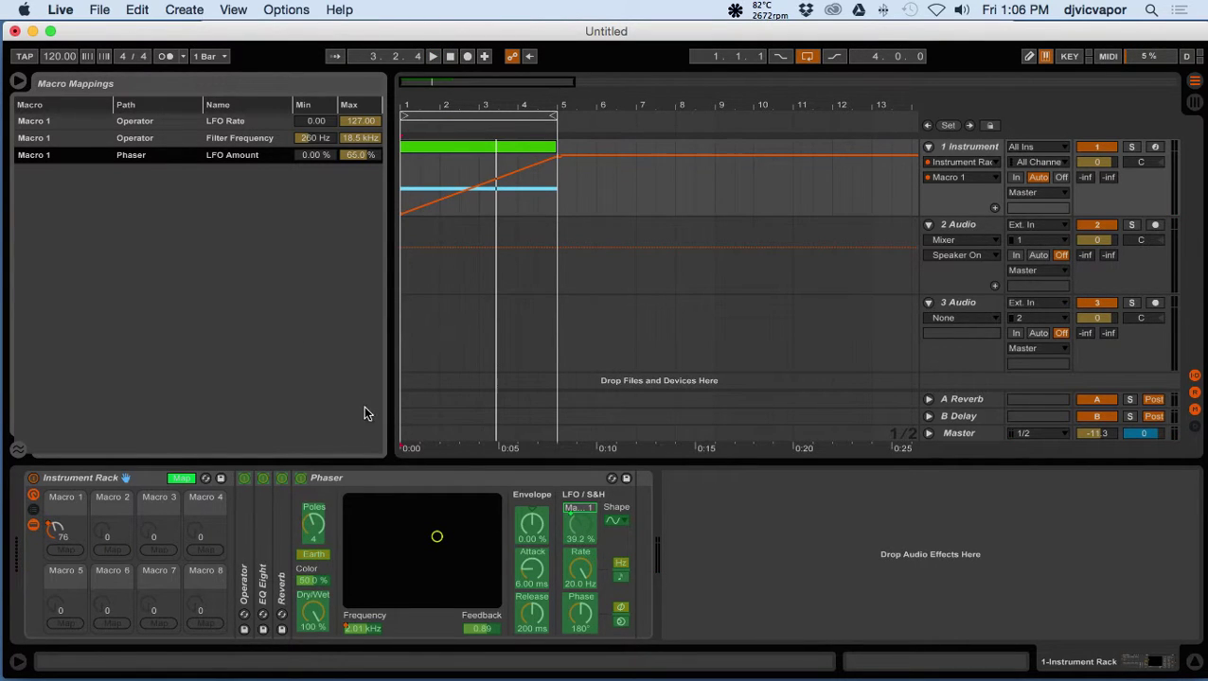
# - Map the Phaser's LFO rate to Macro 1 with an inverted range, minimum 20.0 Hz and maximum 0.01 Hz, and audition it
pyautogui.click(578, 574)
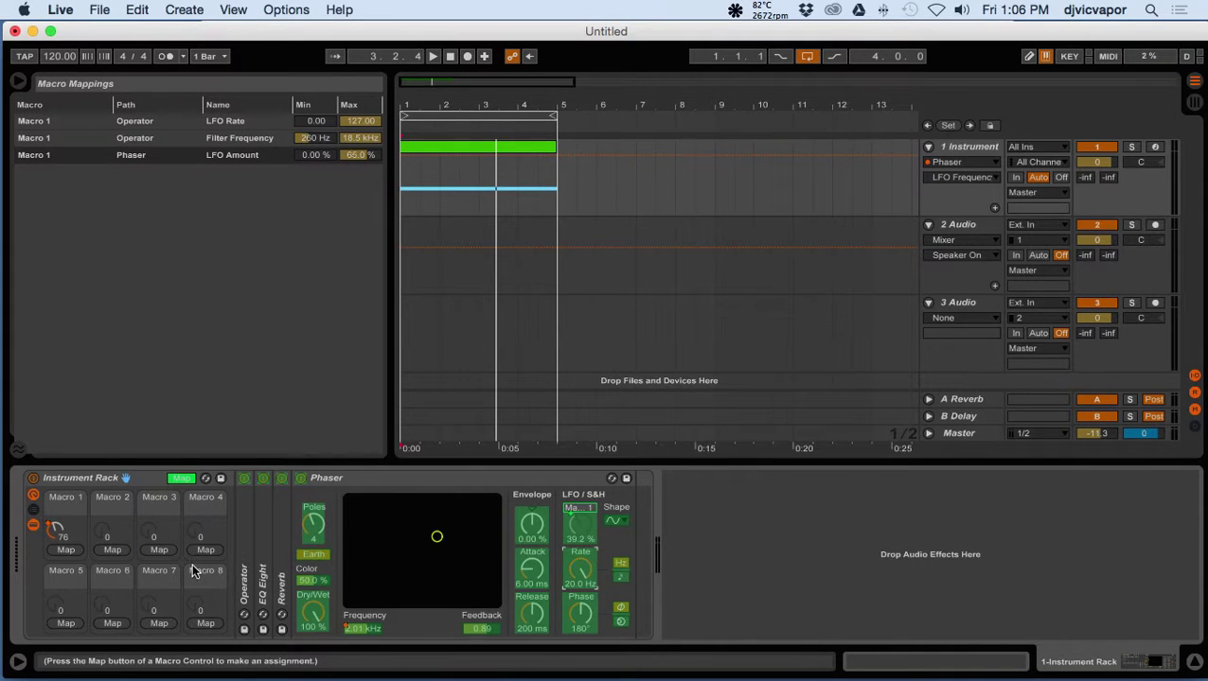
pyautogui.click(66, 553)
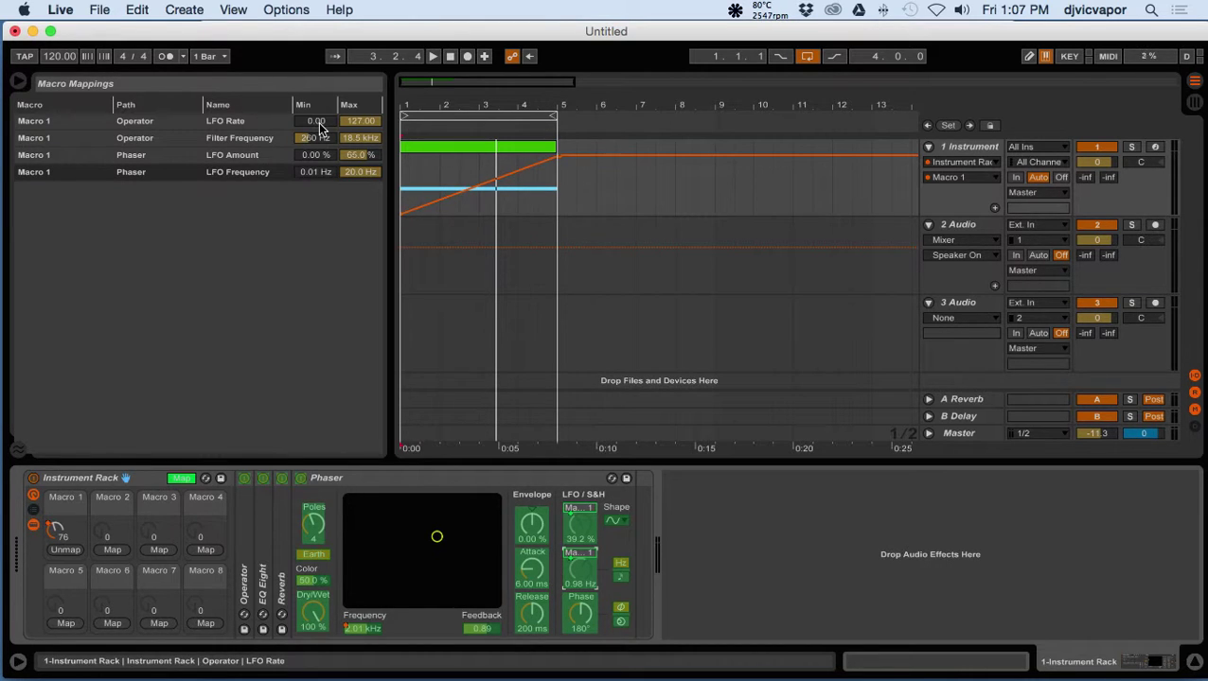
pyautogui.click(317, 173)
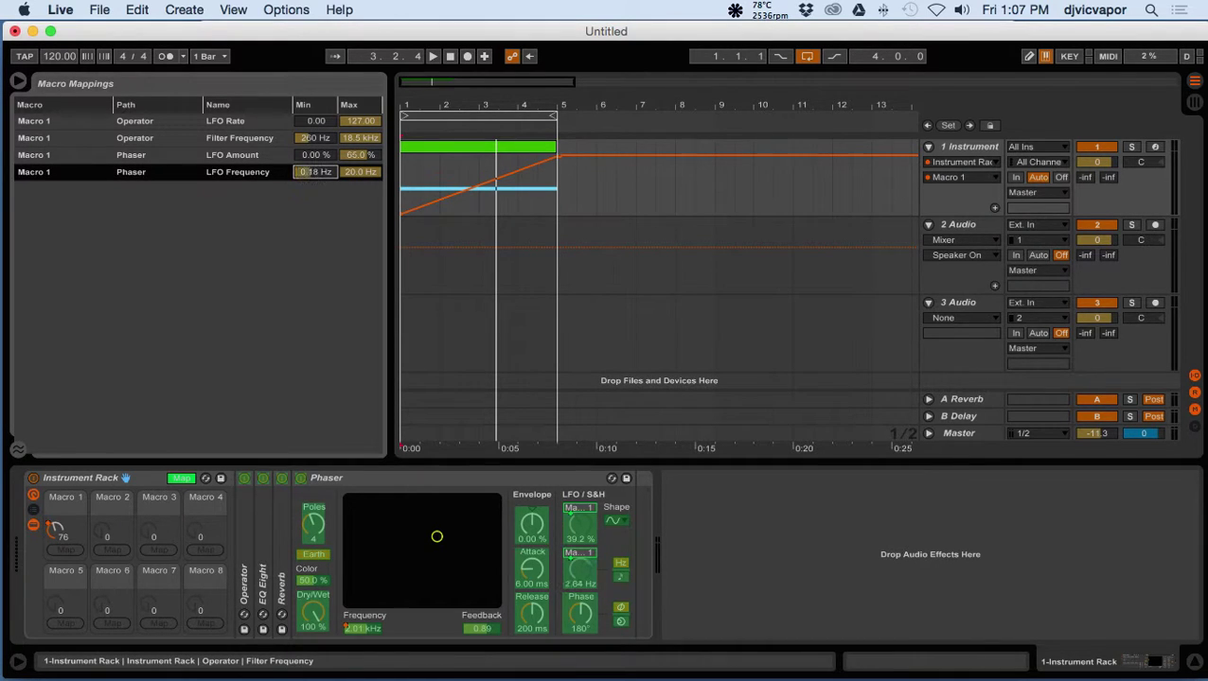
pyautogui.moveTo(317, 172); pyautogui.dragTo(317, 95)
pyautogui.moveTo(360, 171); pyautogui.dragTo(360, 246)
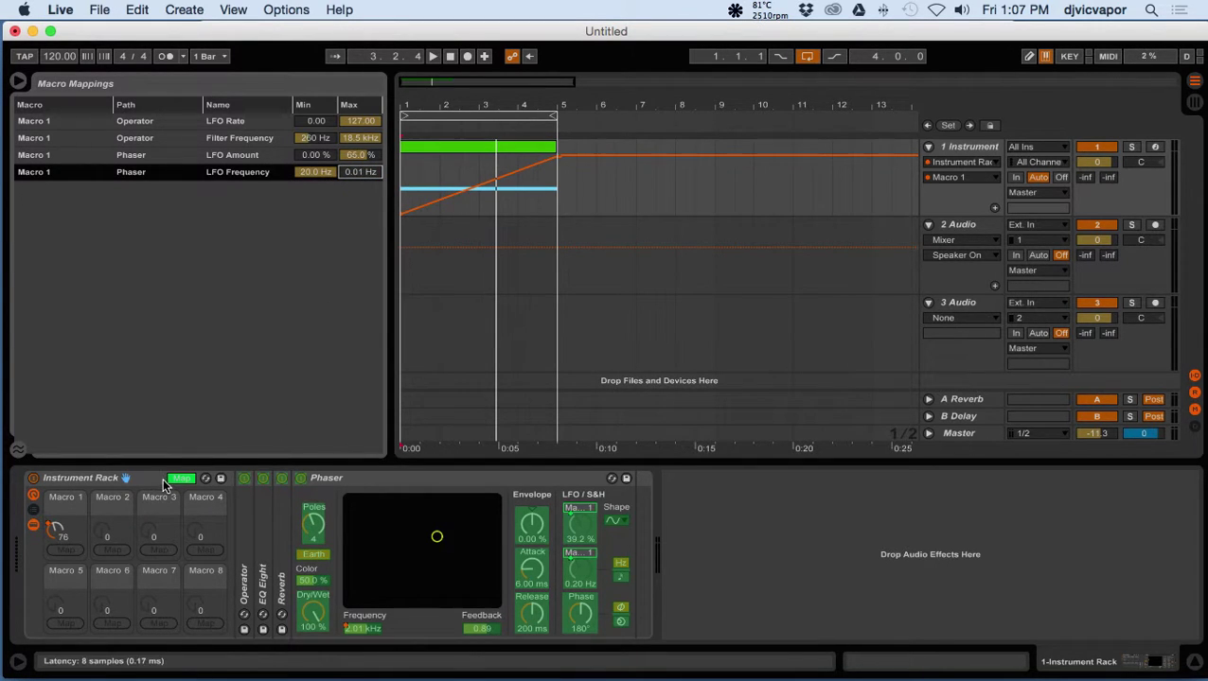
pyautogui.click(180, 479)
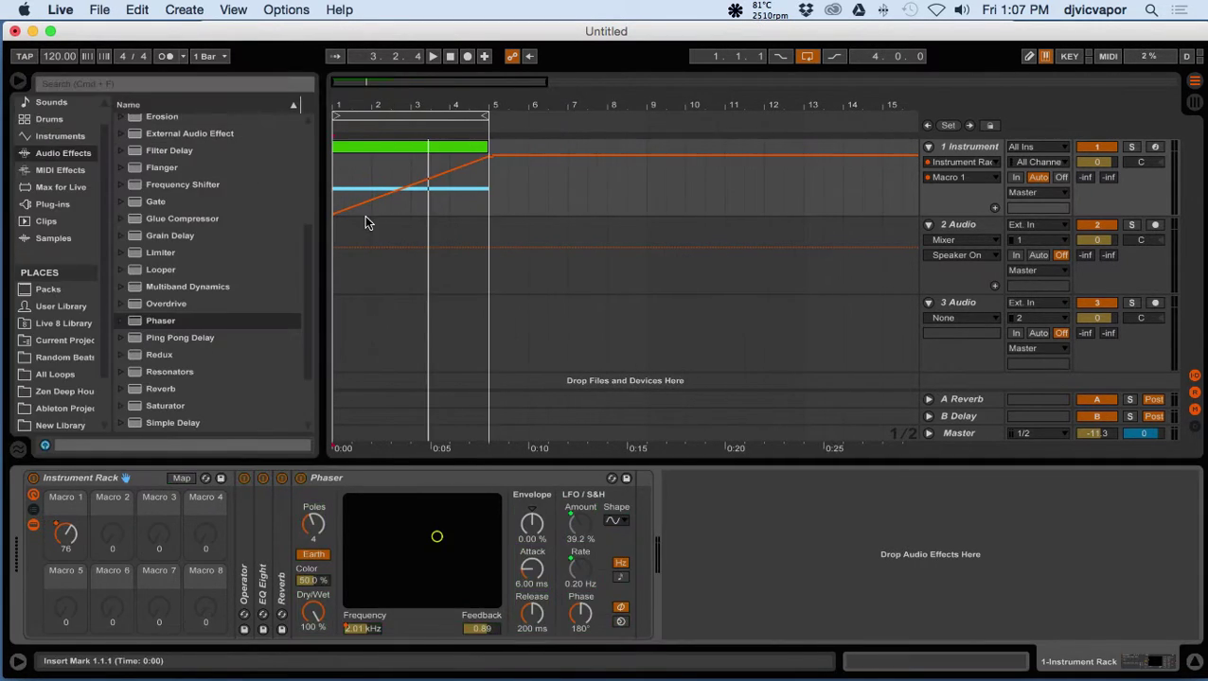
pyautogui.click(449, 57)
pyautogui.click(434, 56)
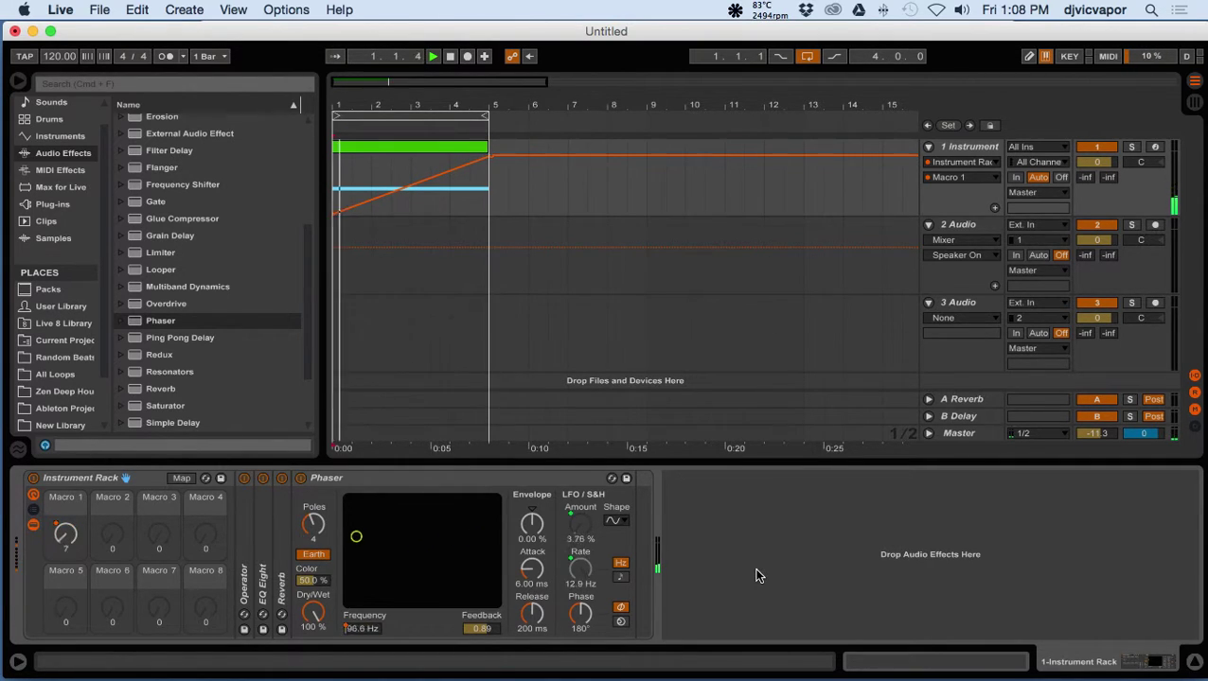
pyautogui.click(452, 57)
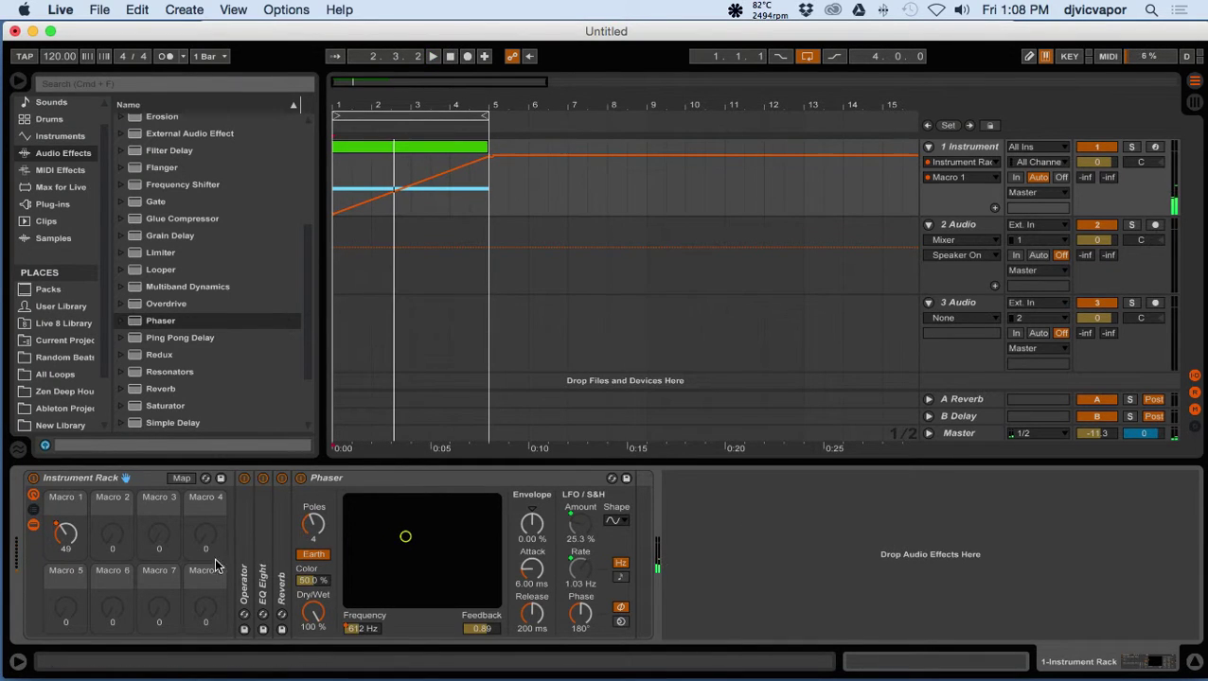
# - Set the maximum of Macro 1's Phaser LFO Frequency mapping to 1.47 Hz, play the loop to audition it, and stop playback
pyautogui.click(180, 477)
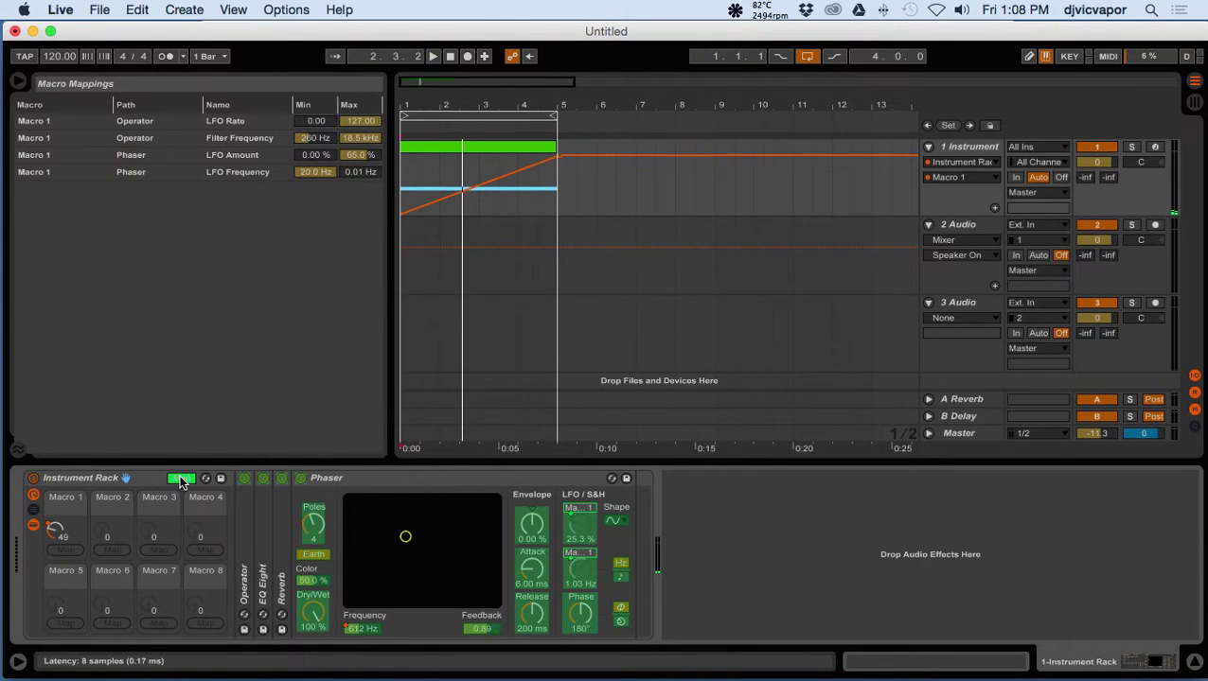
pyautogui.click(357, 174)
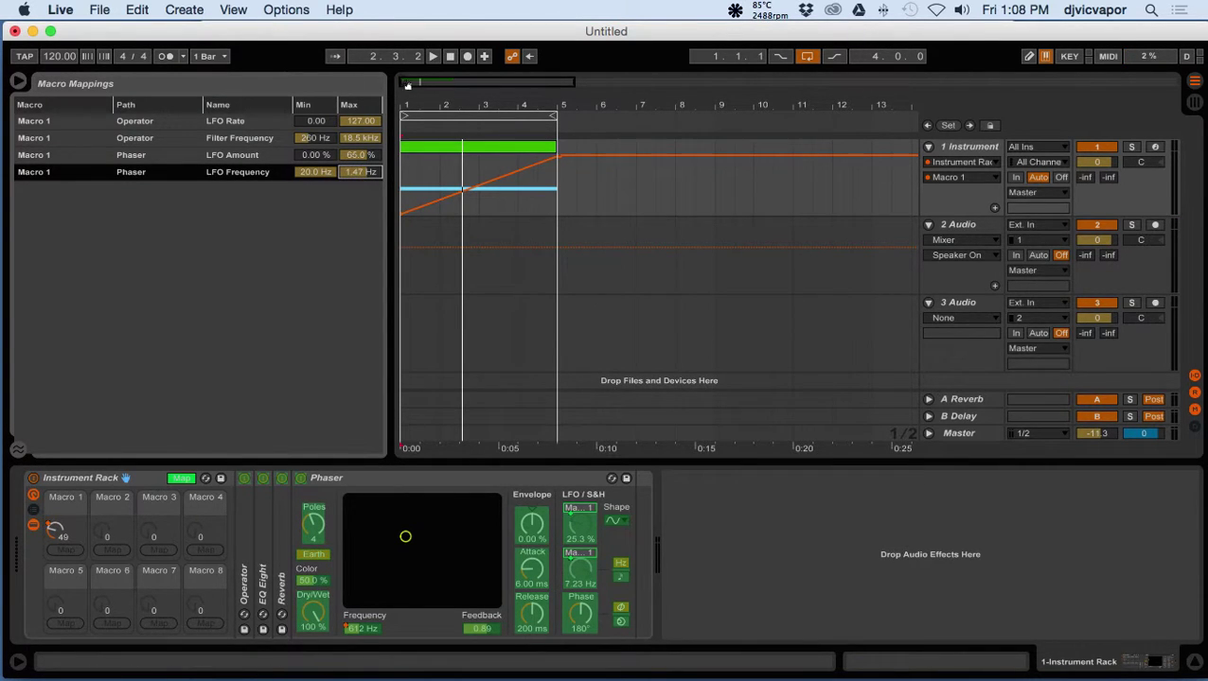
pyautogui.click(451, 56)
pyautogui.click(434, 56)
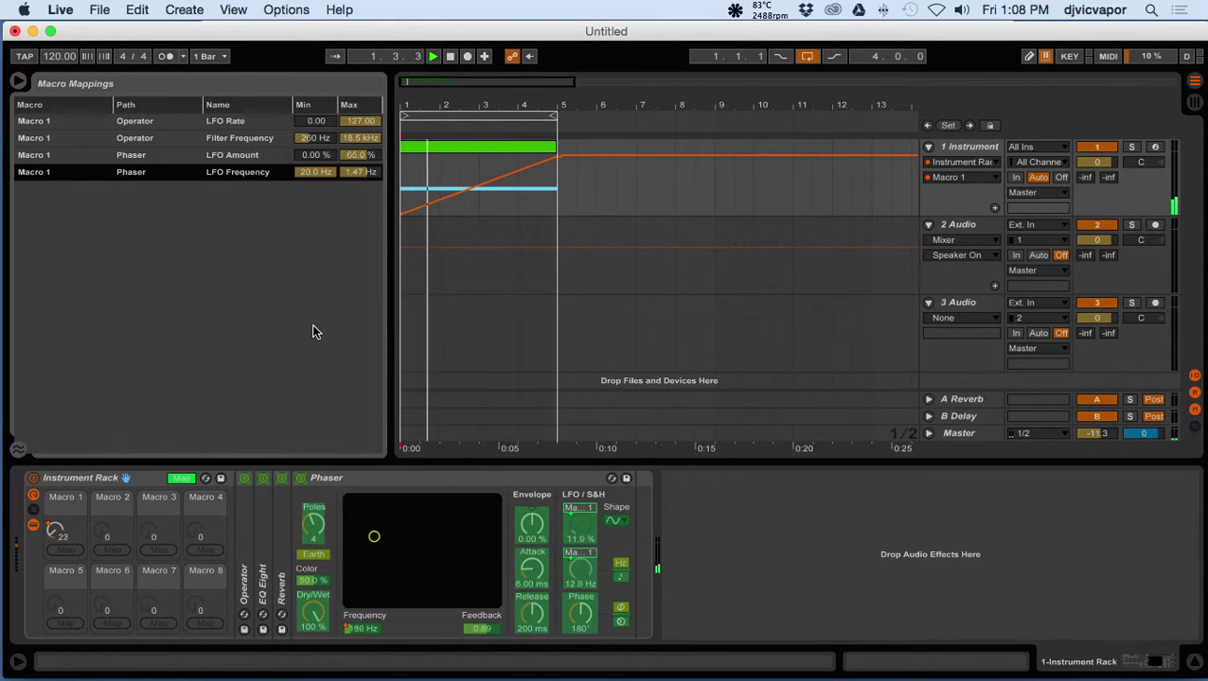
pyautogui.click(182, 480)
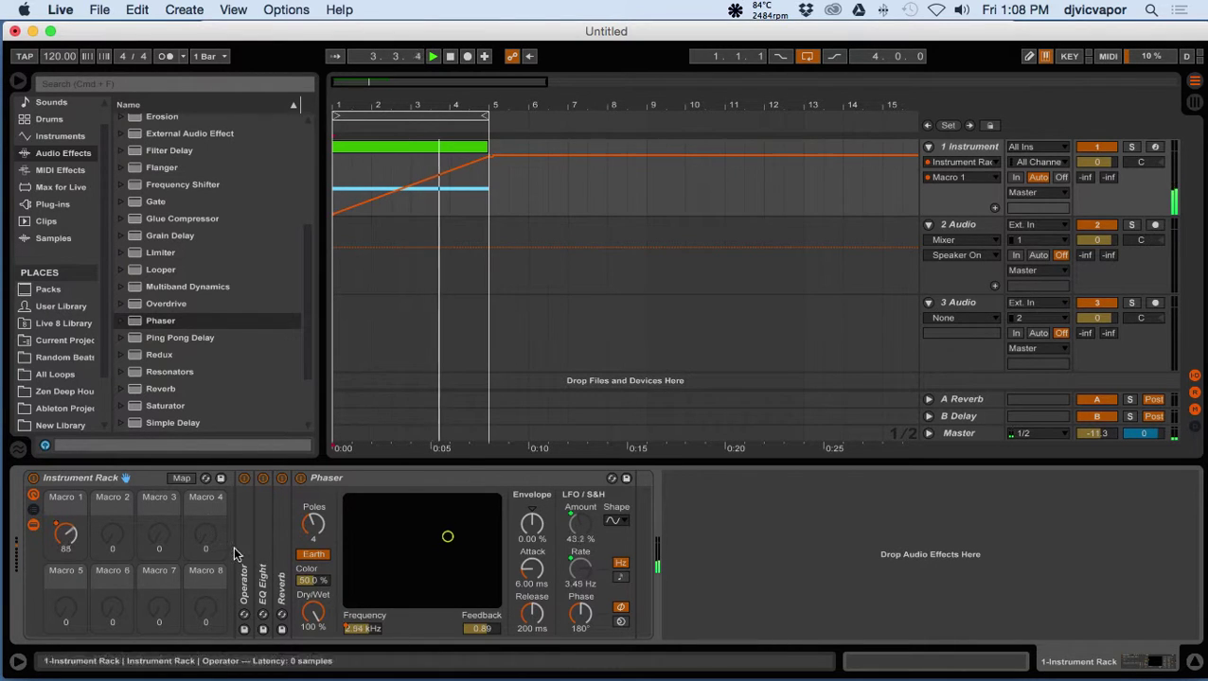
pyautogui.click(186, 480)
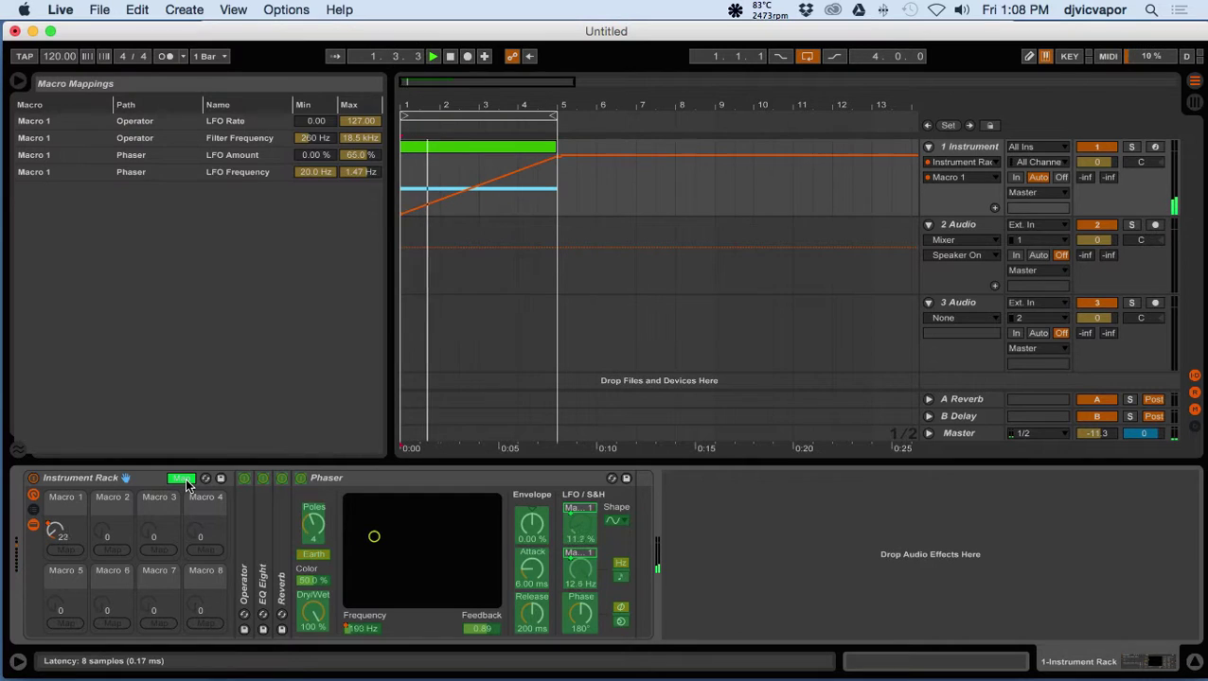
pyautogui.click(184, 480)
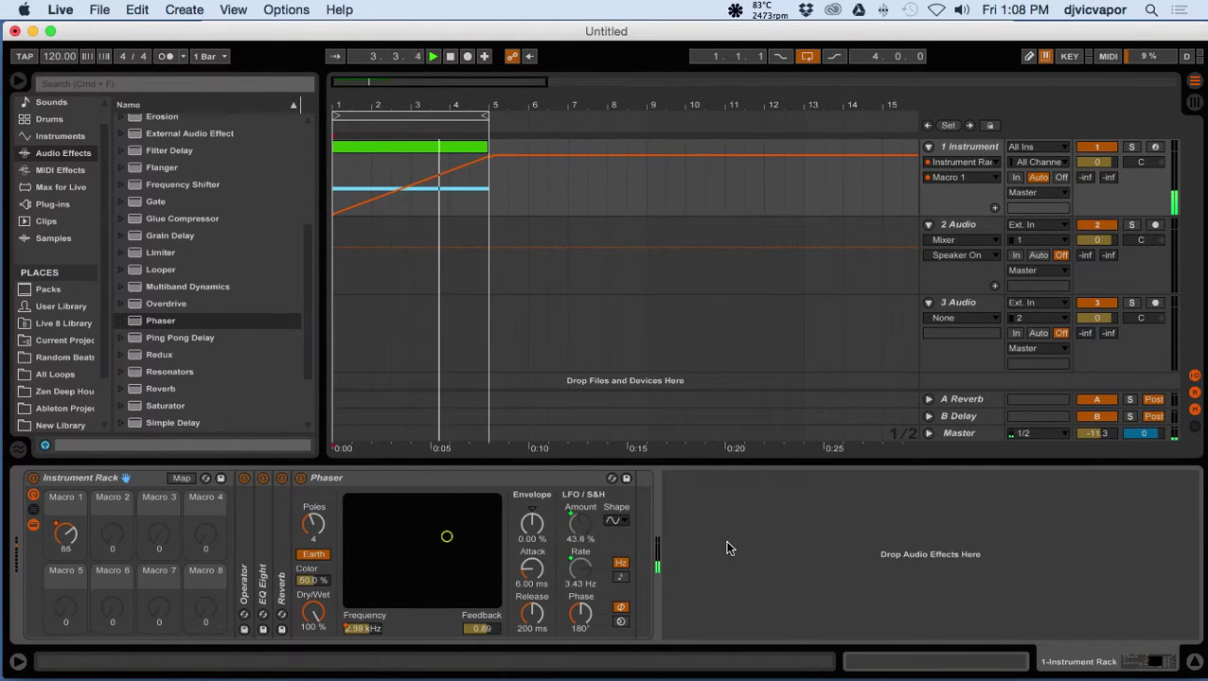
pyautogui.click(450, 56)
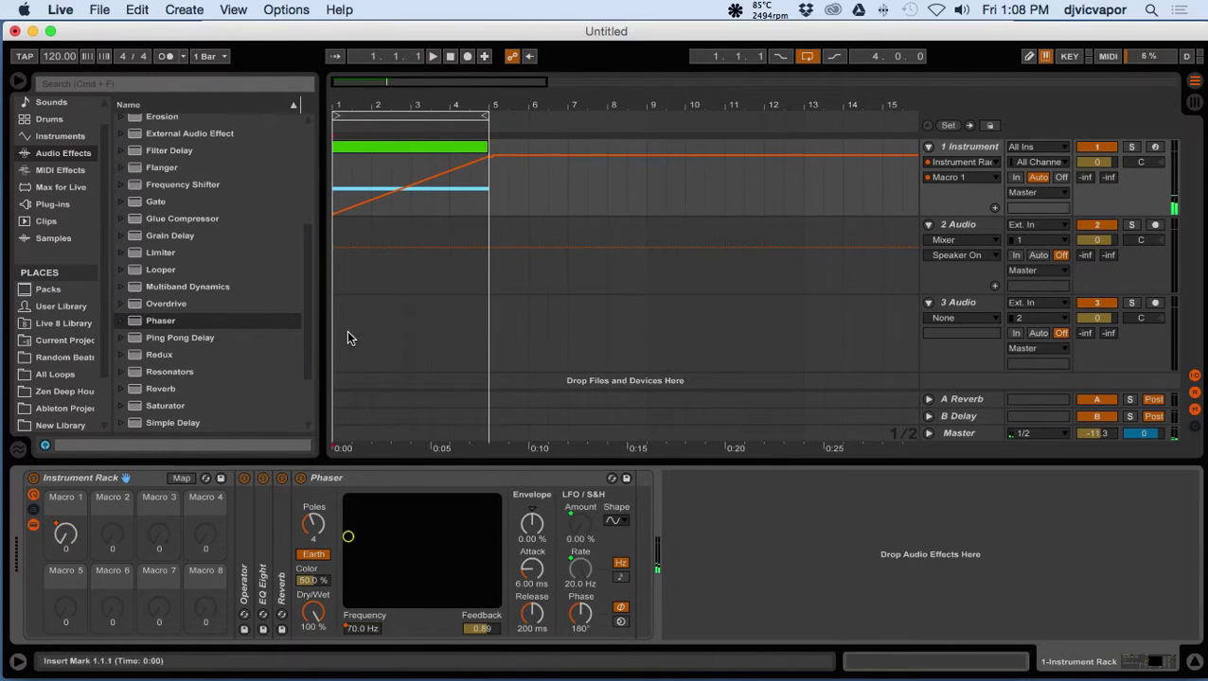
# - Rename the Instrument Rack to the artist's name followed by "Riser Rack" and save it as a preset in the User Library
pyautogui.rightClick(111, 480)
pyautogui.click(137, 528)
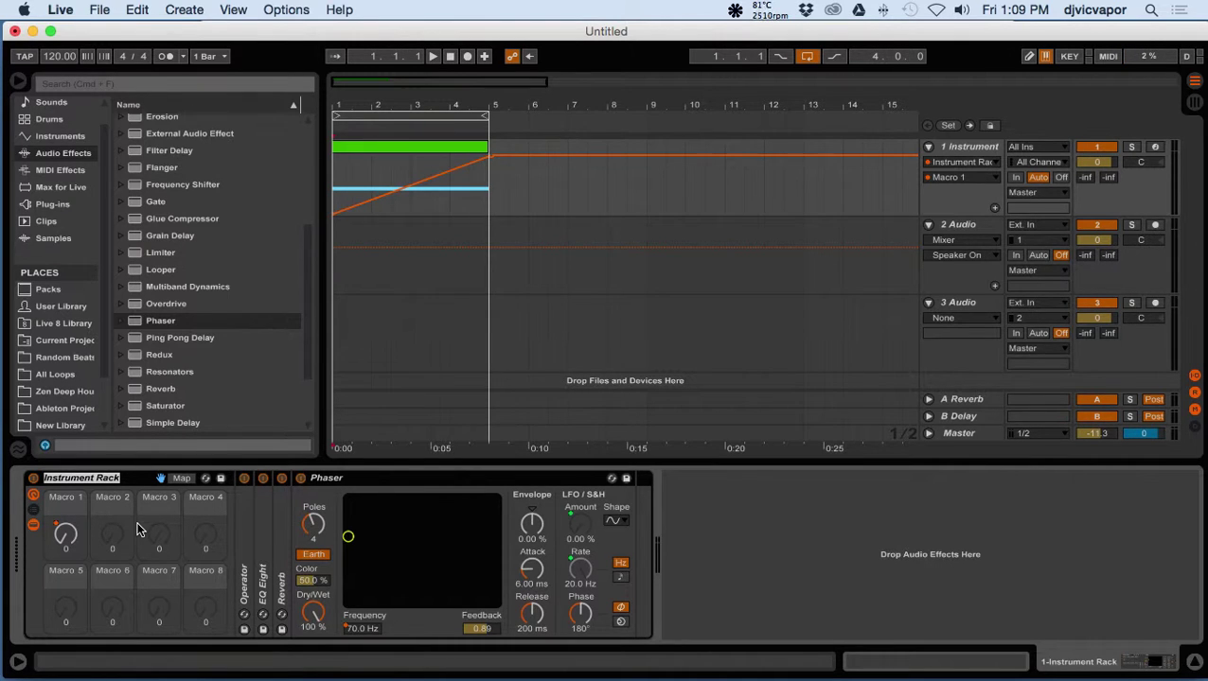
pyautogui.write("djvicvapor's Ri")
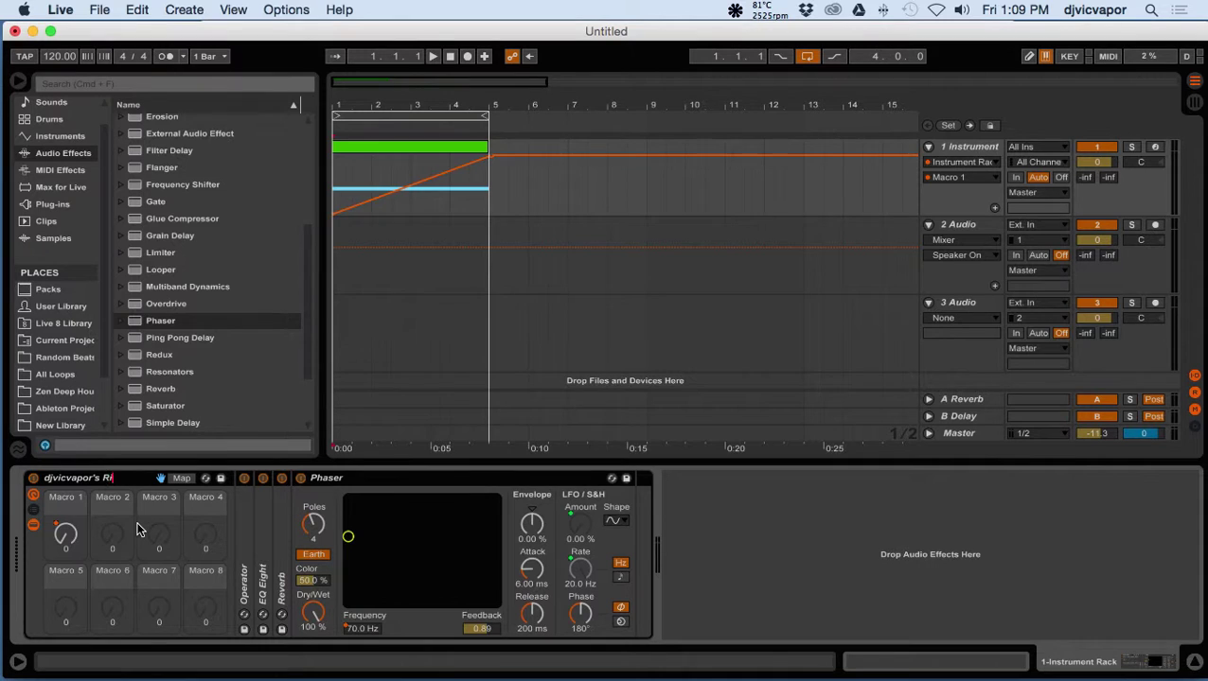
pyautogui.write('k')
pyautogui.press('Return')
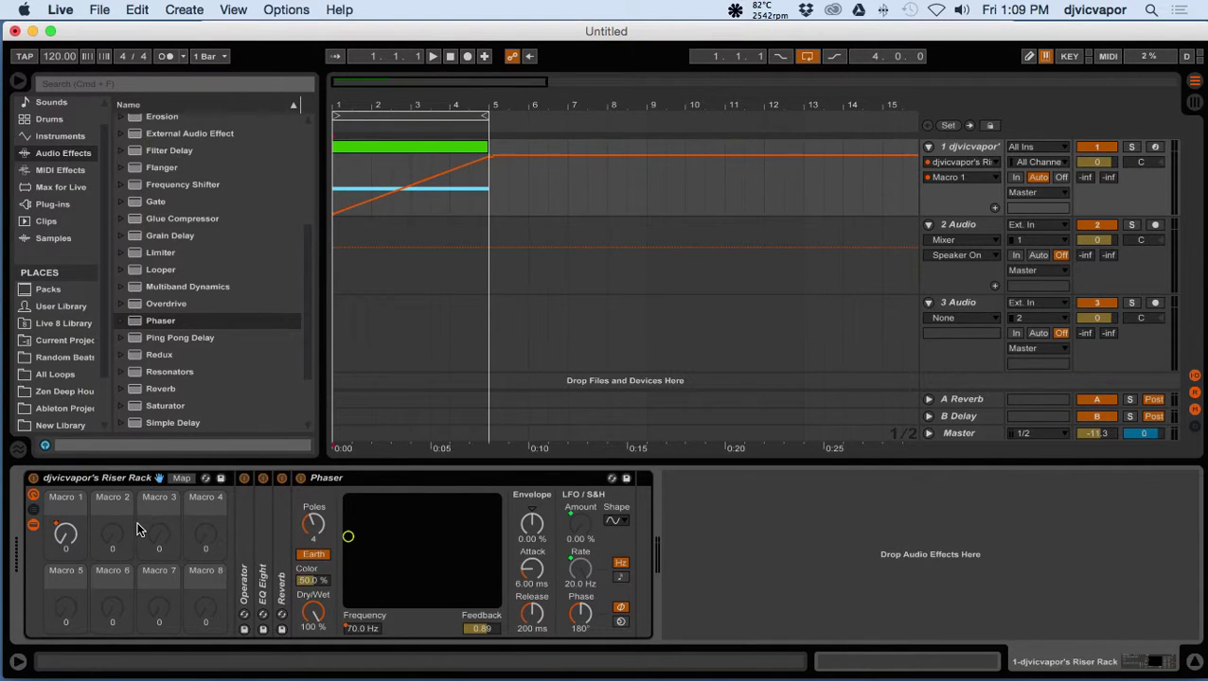
pyautogui.click(220, 477)
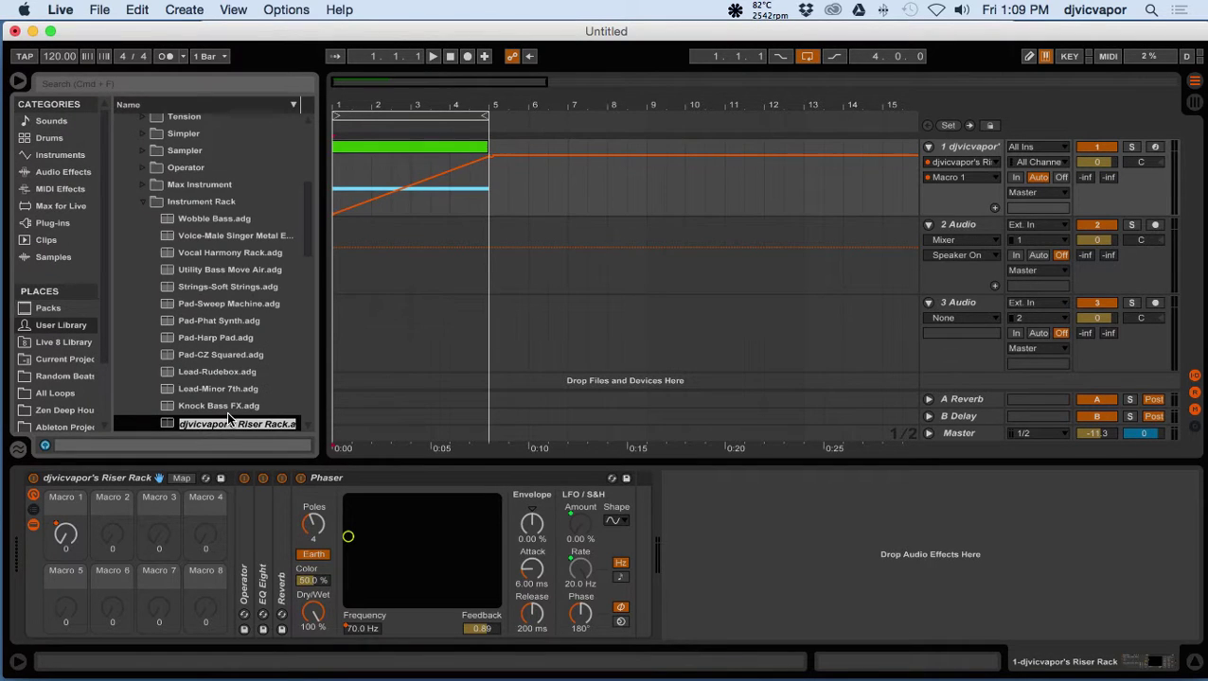
pyautogui.press('Return')
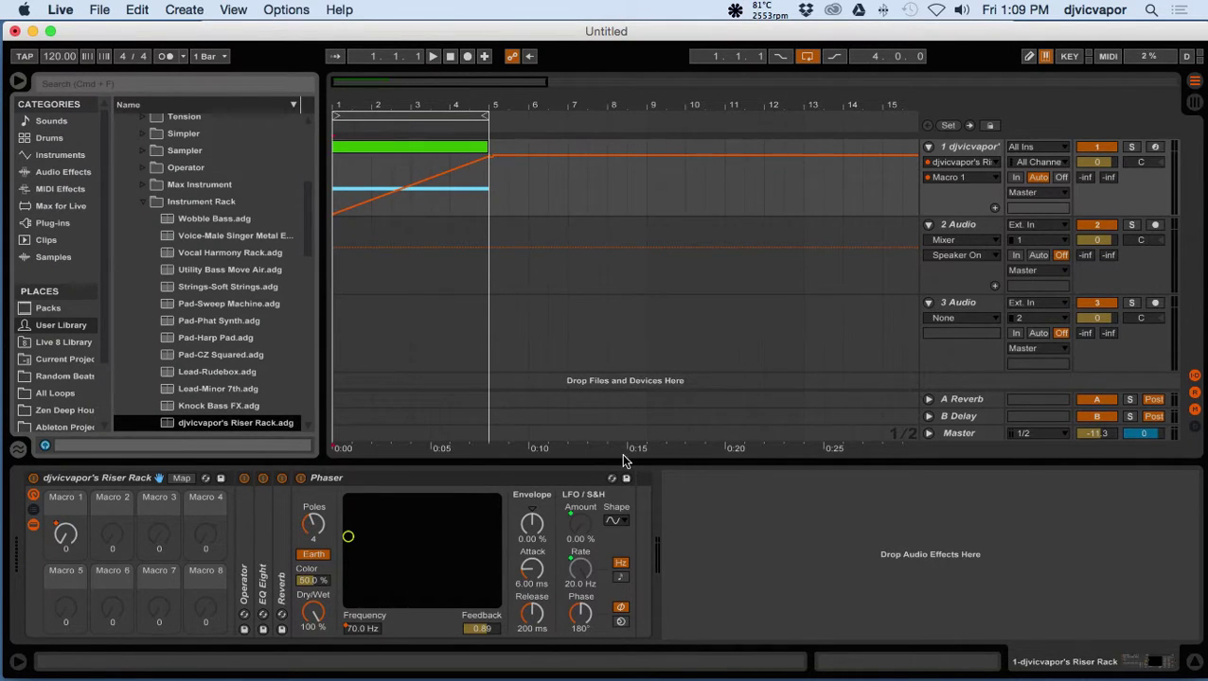
pyautogui.hotkey('ctrl', 'Up')
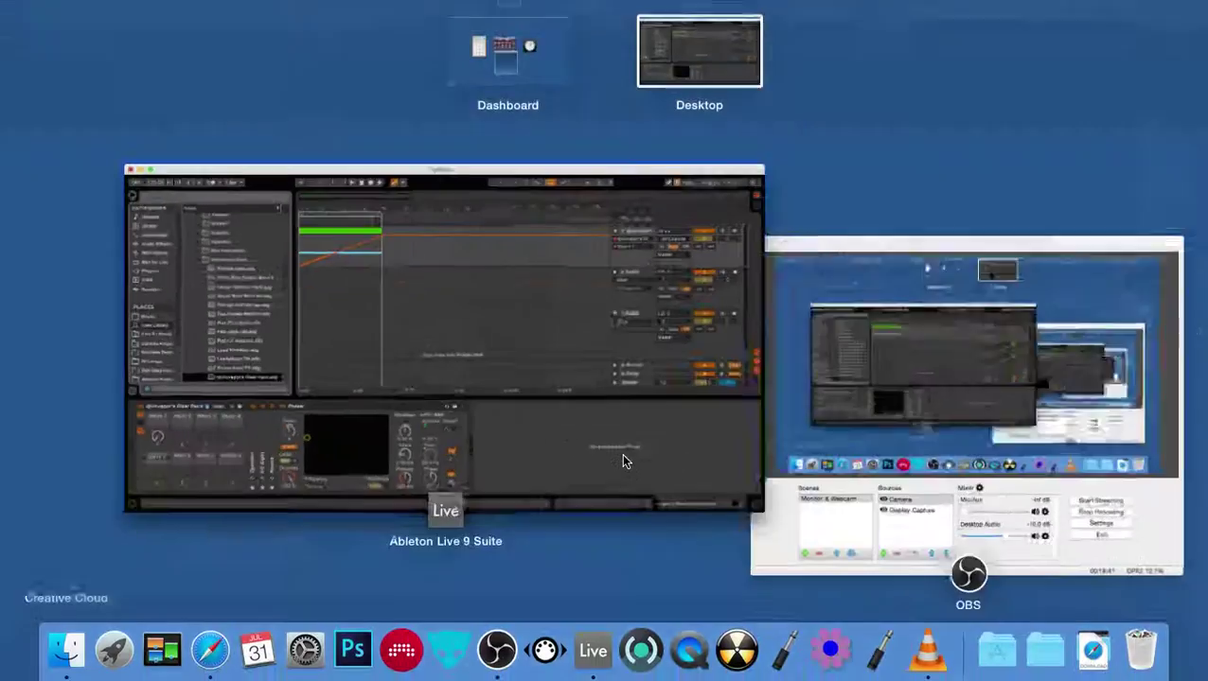